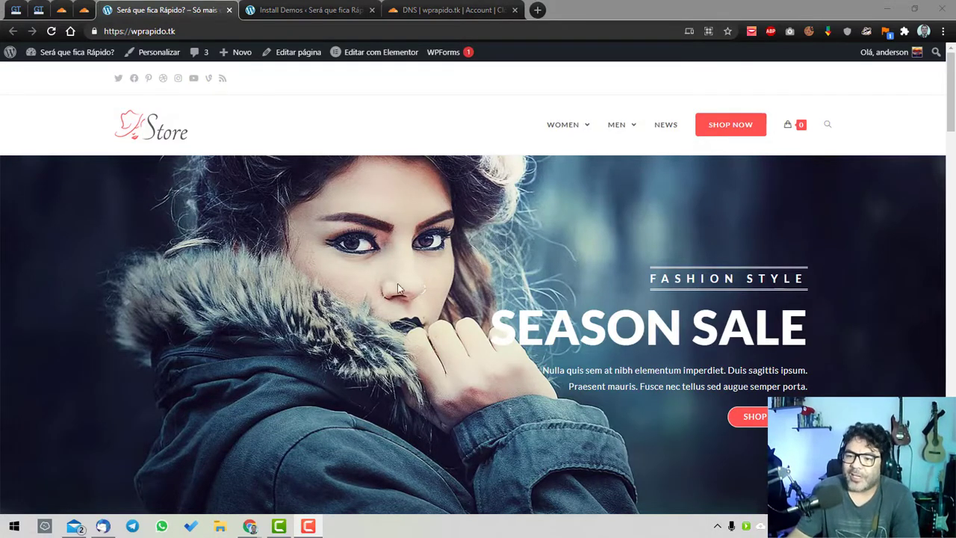
Step: Look through the wprapido.tk store home page and compare its two GTmetrix performance reports
scroll(266, 254, "down", 5)
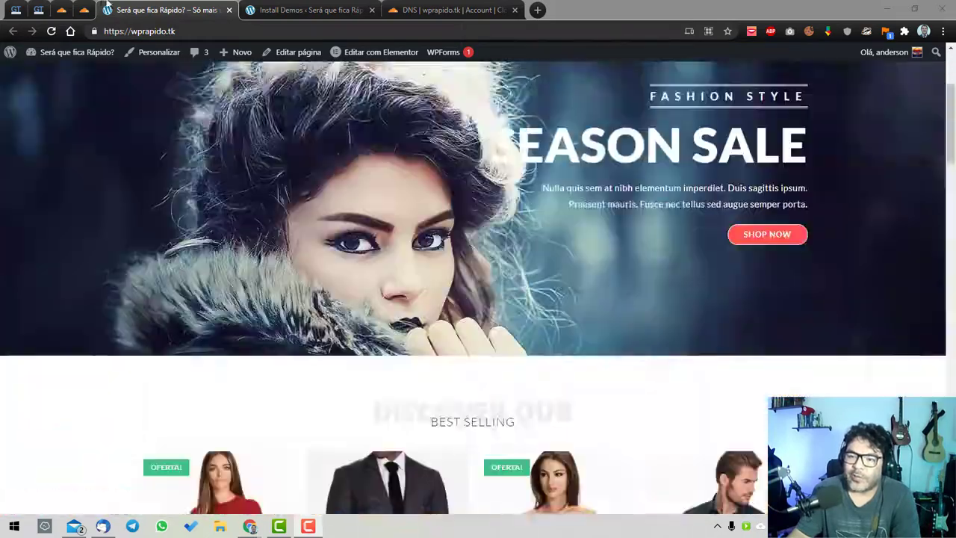
scroll(216, 118, "up", 5)
scroll(314, 291, "down", 15)
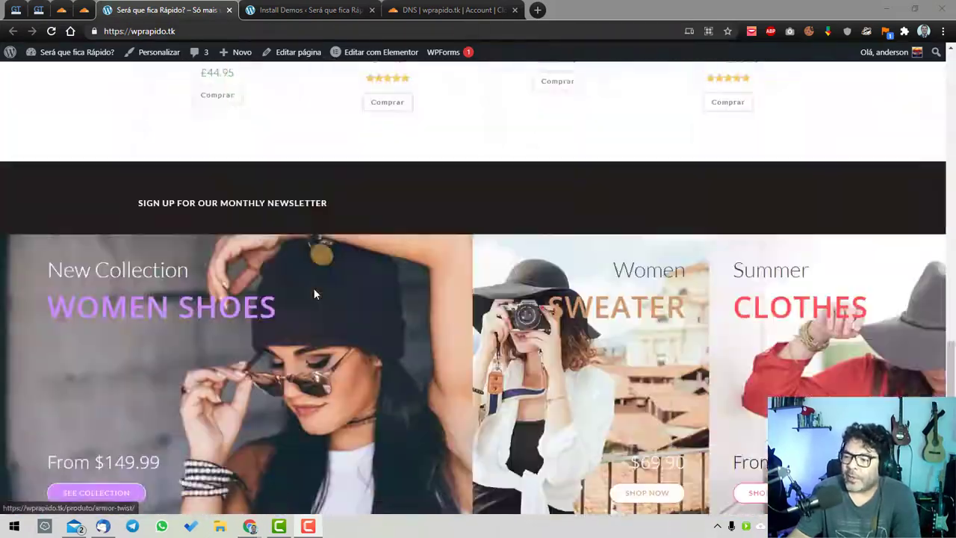
scroll(476, 290, "up", 15)
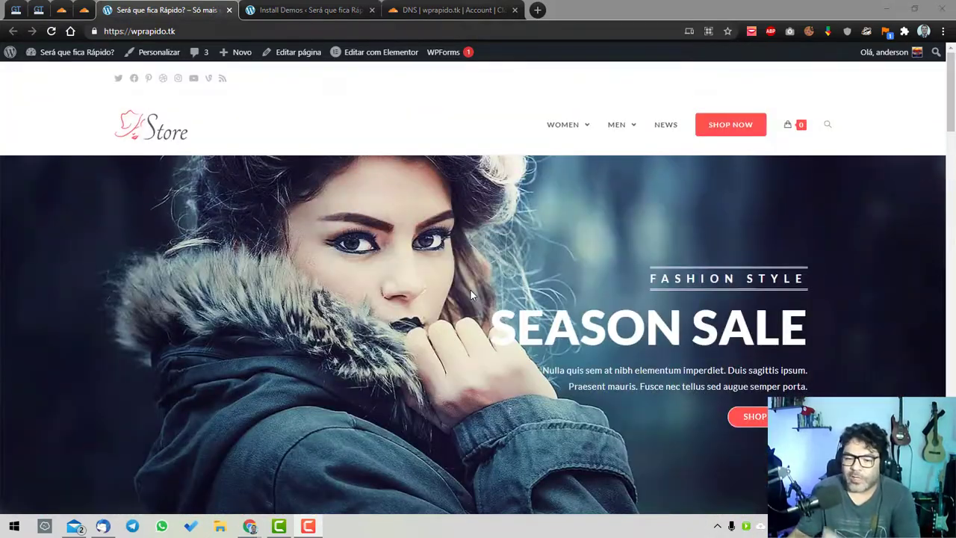
scroll(410, 207, "down", 10)
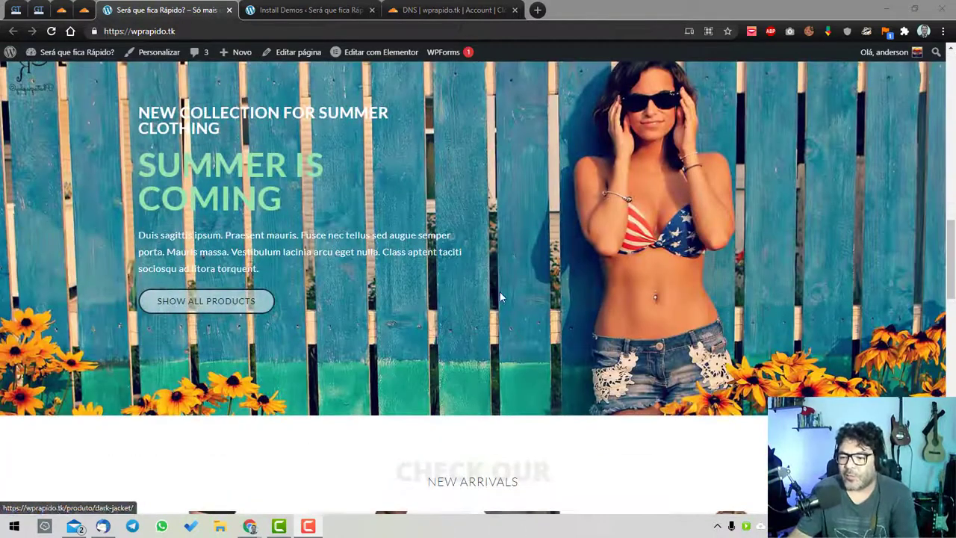
scroll(443, 295, "down", 3)
scroll(448, 287, "up", 8)
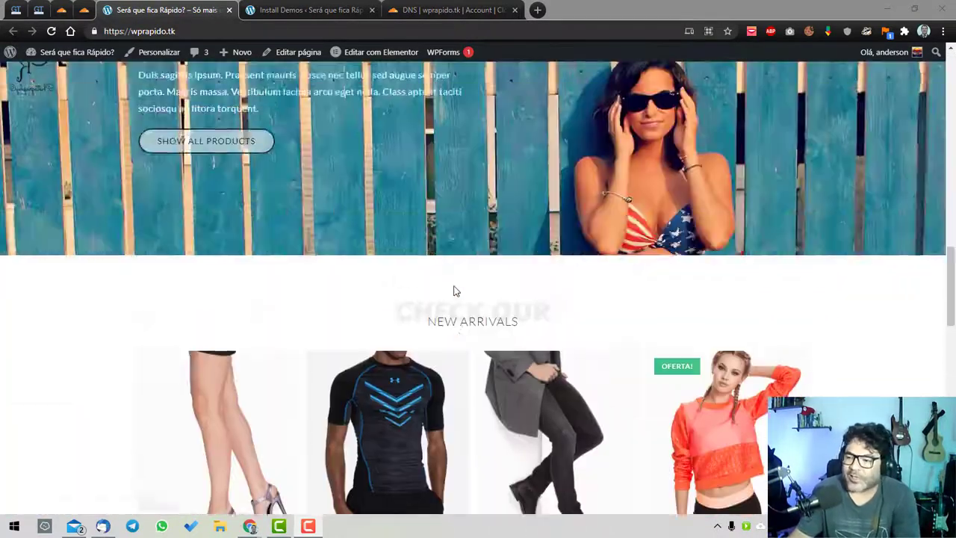
scroll(411, 278, "up", 3)
scroll(383, 265, "down", 8)
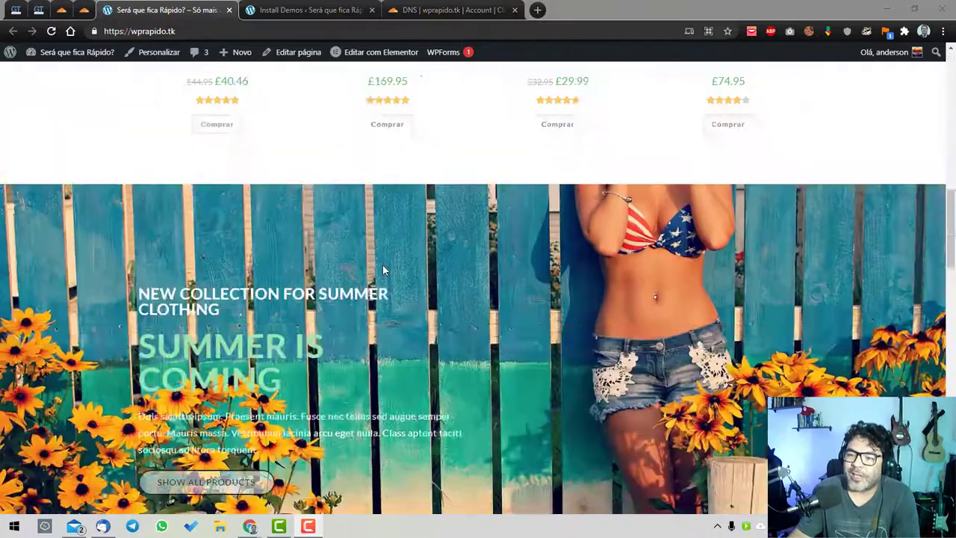
scroll(382, 269, "up", 8)
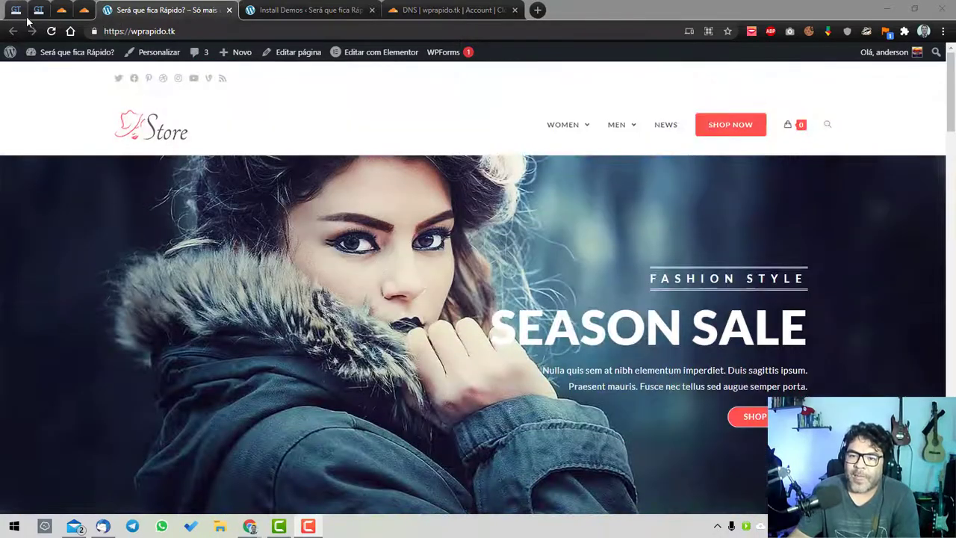
left_click(15, 10)
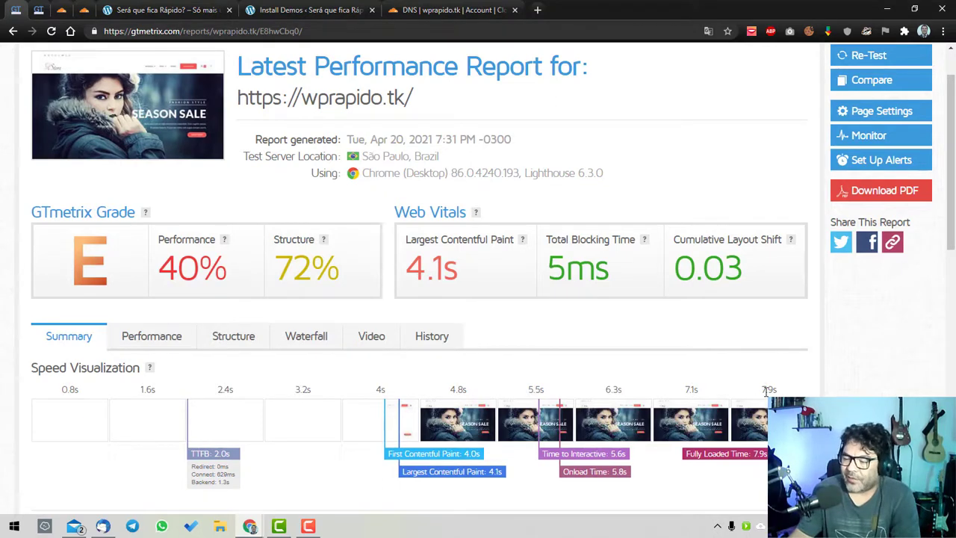
key("alt+Left")
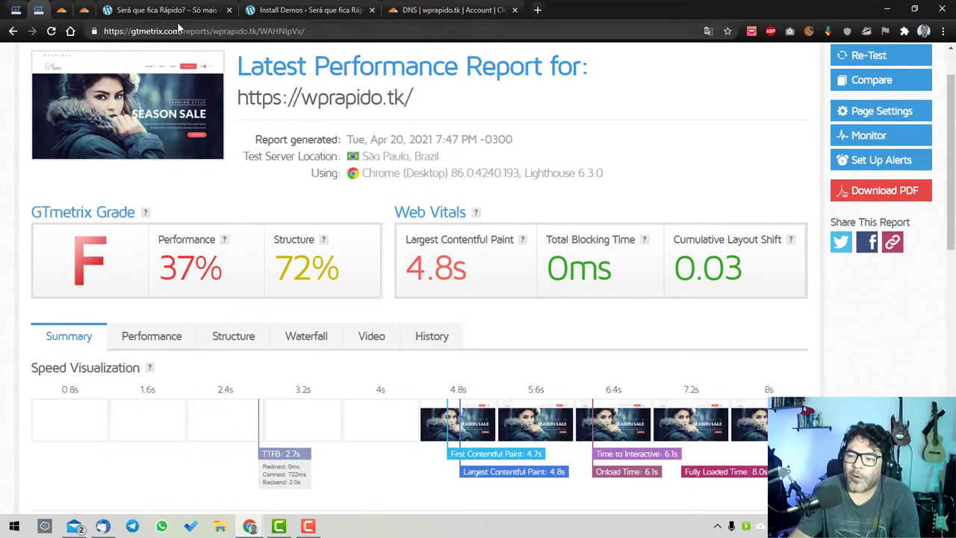
Step: Read the title and overview of the Cloudflare help article on caching static HTML with WordPress/WooCommerce
left_click(62, 18)
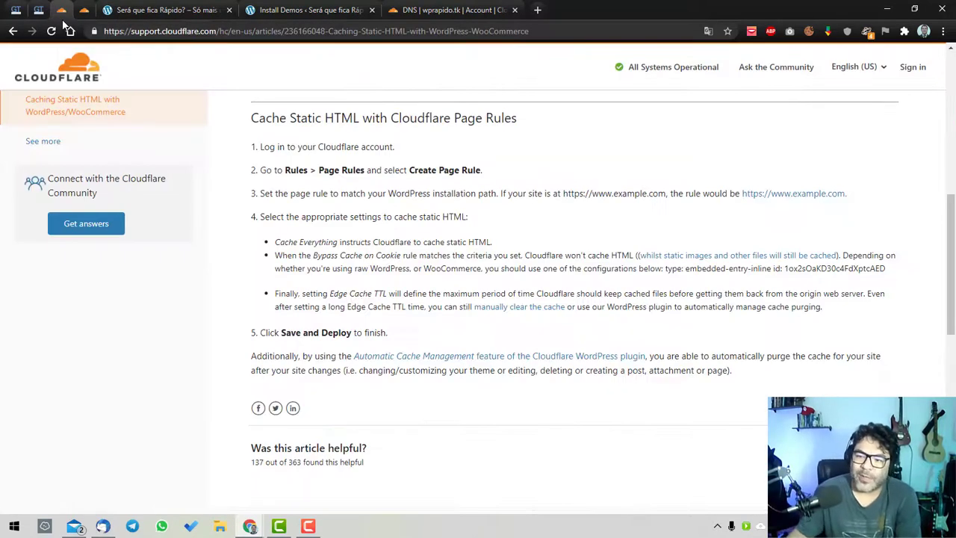
scroll(612, 248, "up", 10)
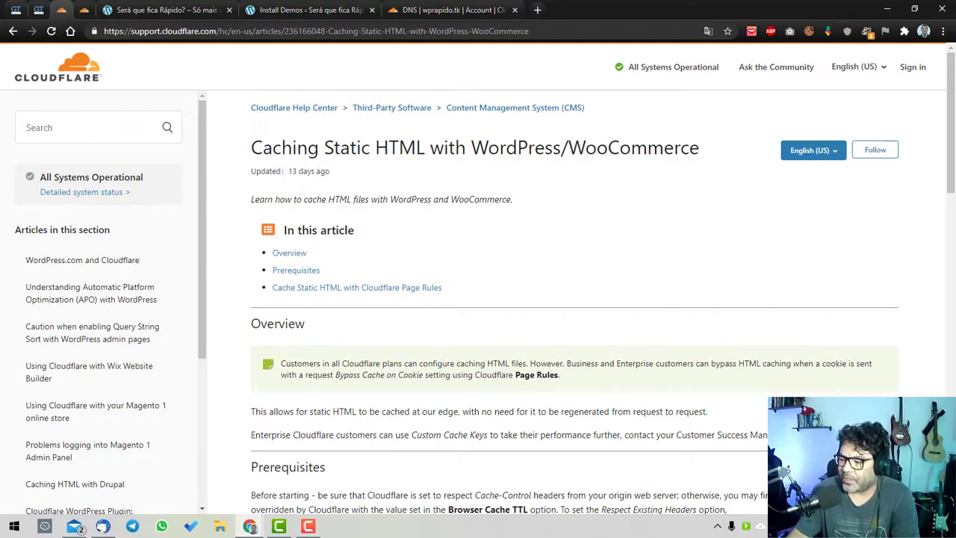
left_click_drag(305, 187, 359, 181)
left_click(358, 181)
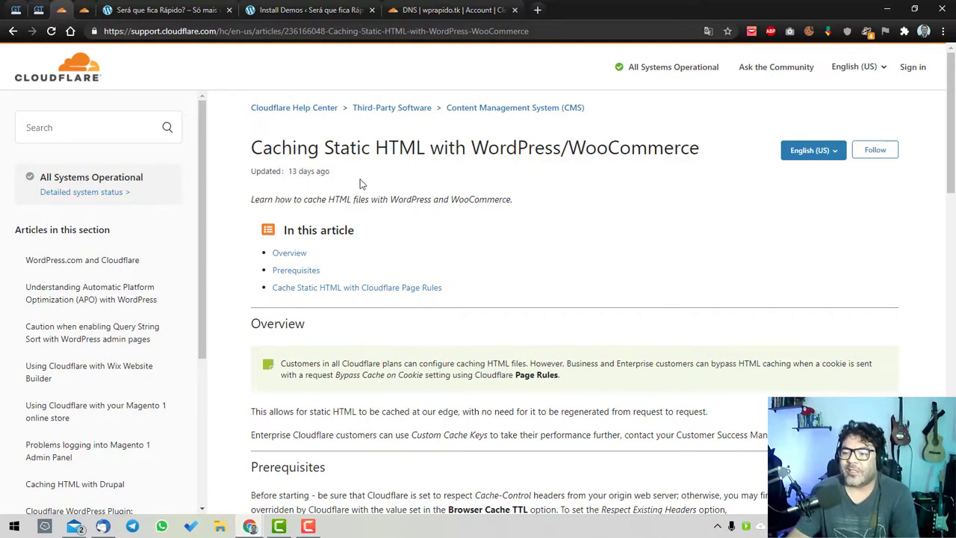
left_click_drag(318, 148, 416, 148)
left_click(618, 134)
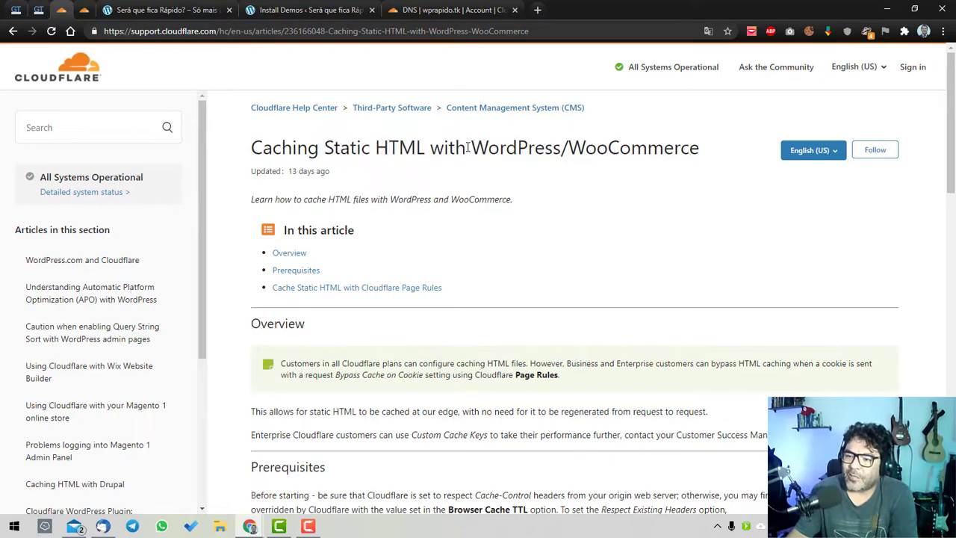
left_click_drag(273, 148, 428, 149)
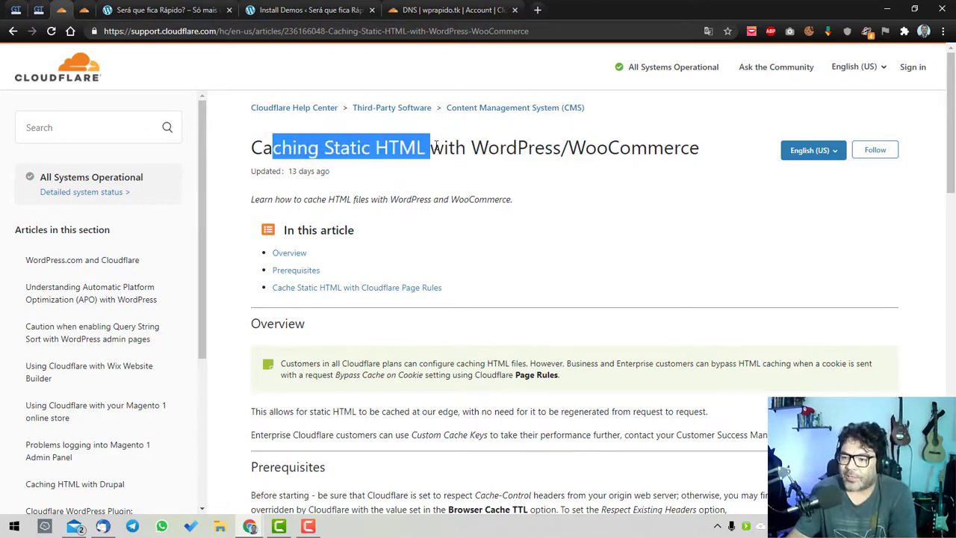
left_click(295, 143)
left_click_drag(324, 148, 489, 148)
left_click(568, 143)
scroll(567, 142, "down", 2)
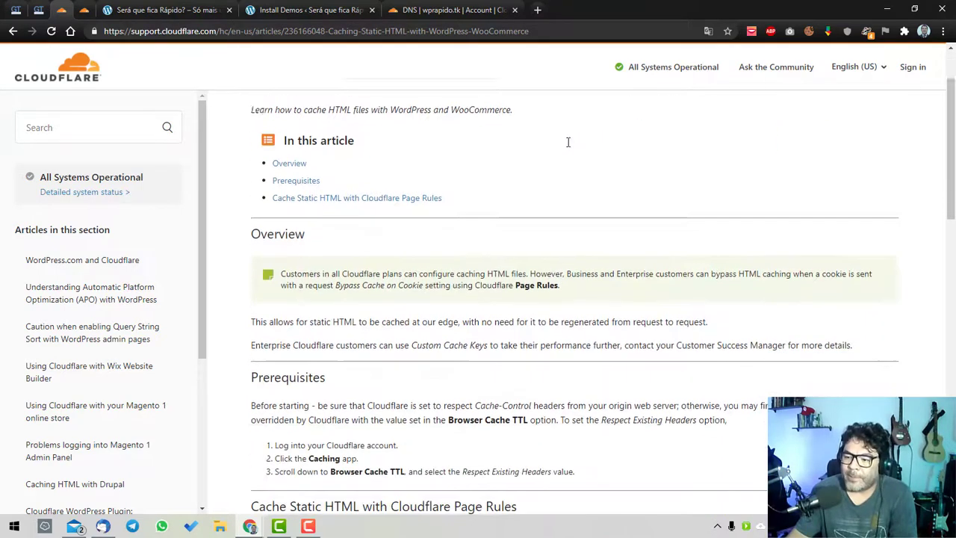
scroll(329, 374, "down", 1)
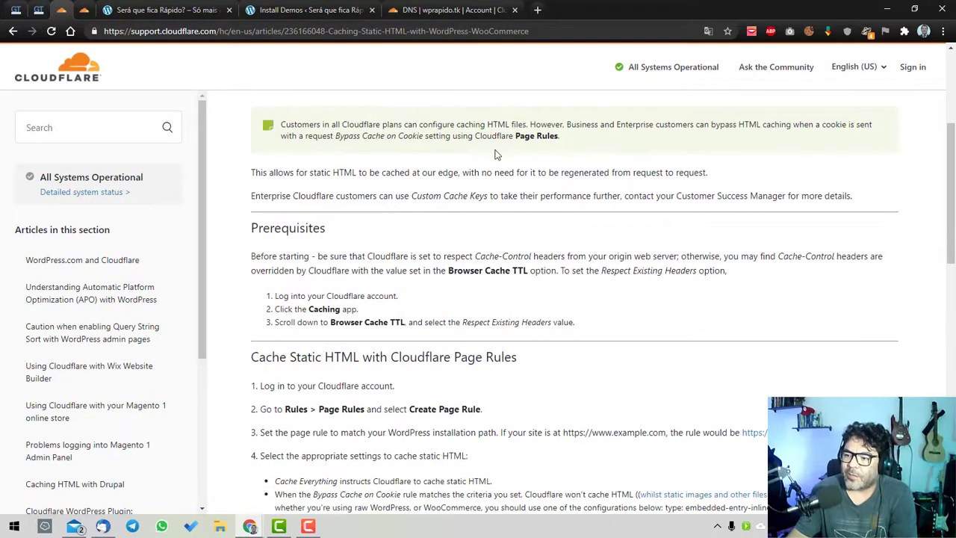
Step: Examine the article's Page Rules note and its instructions for caching static HTML with Cloudflare Page Rules
left_click_drag(518, 136, 564, 138)
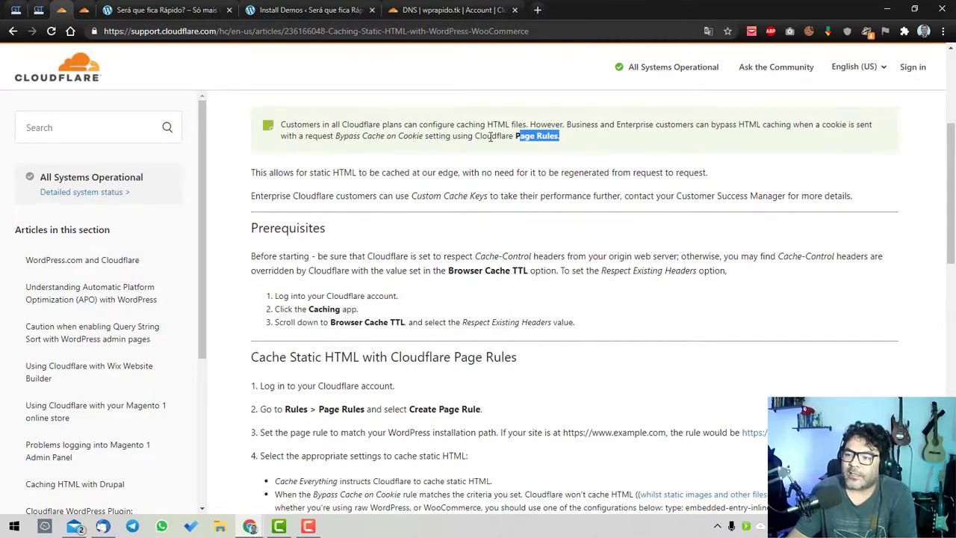
scroll(562, 191, "down", 1)
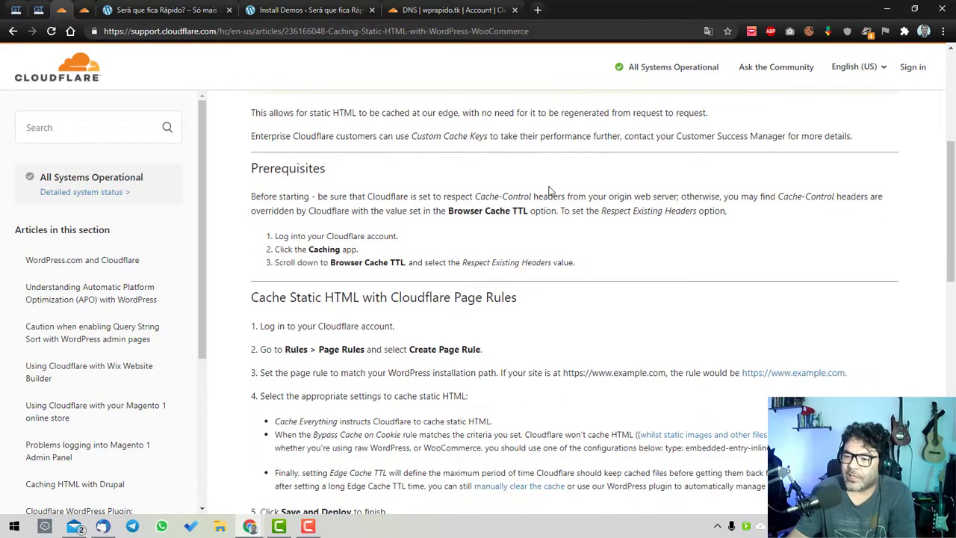
scroll(484, 170, "down", 1)
left_click_drag(357, 177, 384, 299)
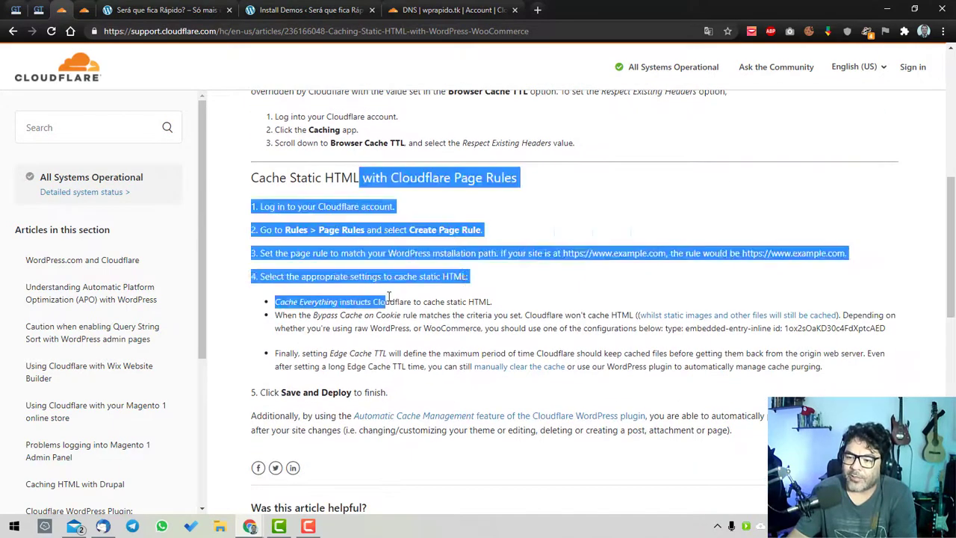
left_click(421, 298)
scroll(421, 299, "up", 5)
Step: Review the help article on disabling Cloudflare features on WordPress admin pages, including its example page rule
left_click(84, 10)
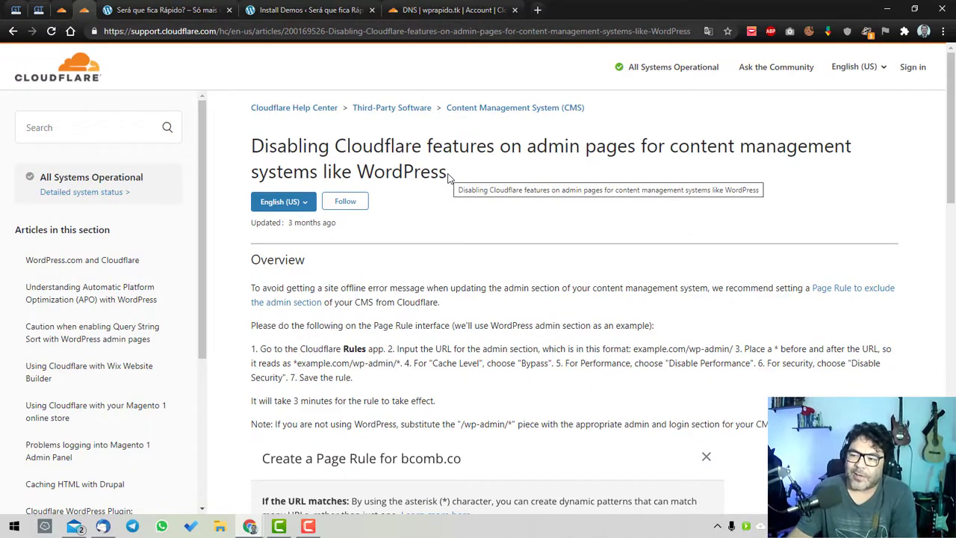
scroll(449, 253, "down", 5)
scroll(449, 256, "up", 1)
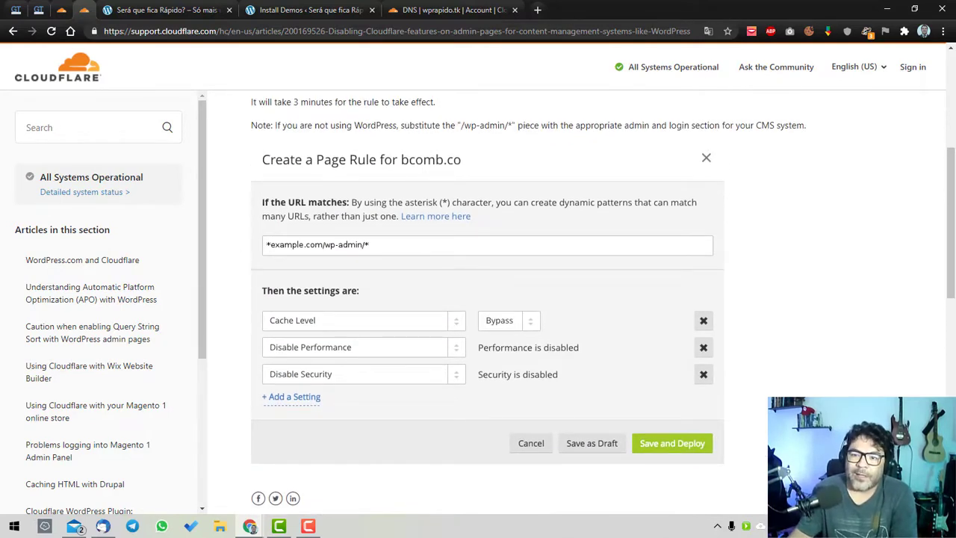
Step: In the Cloudflare DNS settings for wprapido.tk, enable the proxy on the A record and save it
left_click(452, 10)
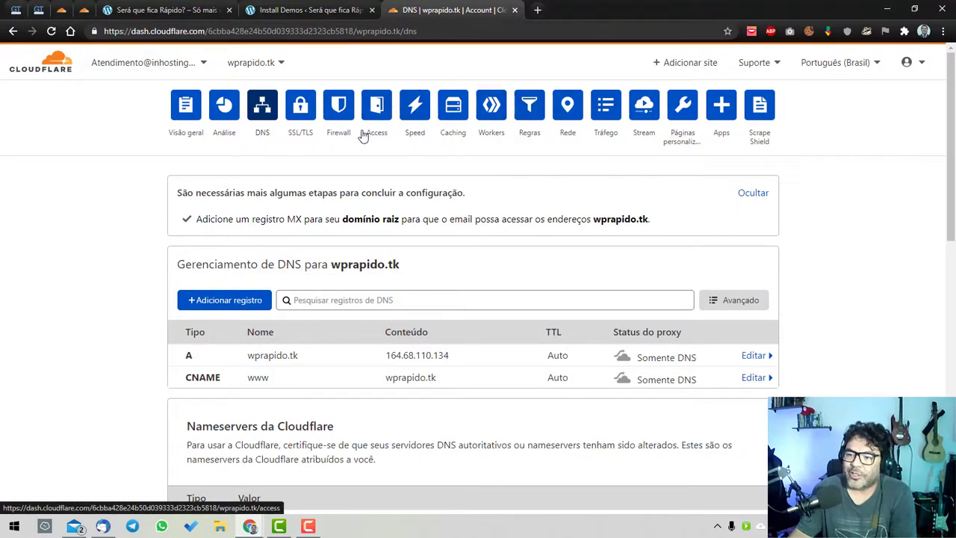
left_click(754, 355)
scroll(636, 239, "down", 2)
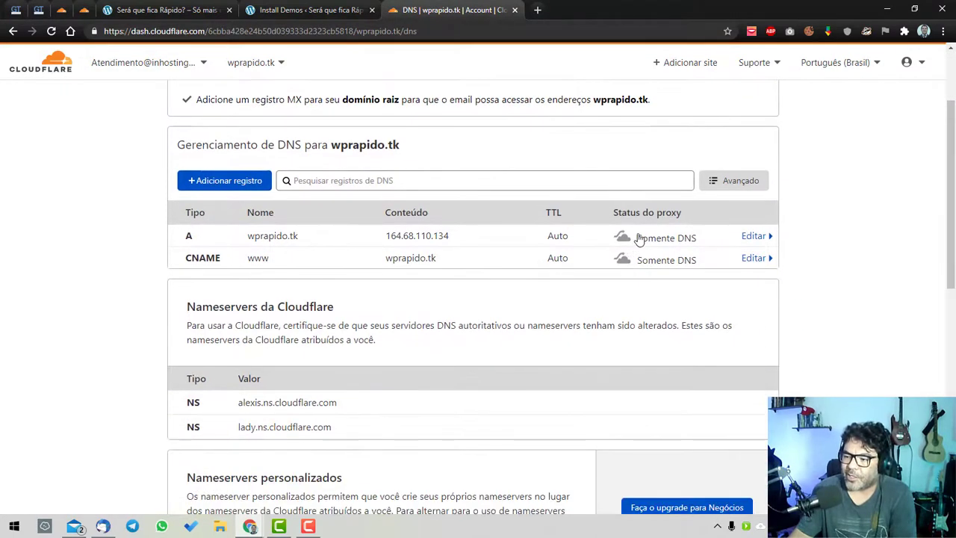
left_click(622, 280)
left_click(748, 319)
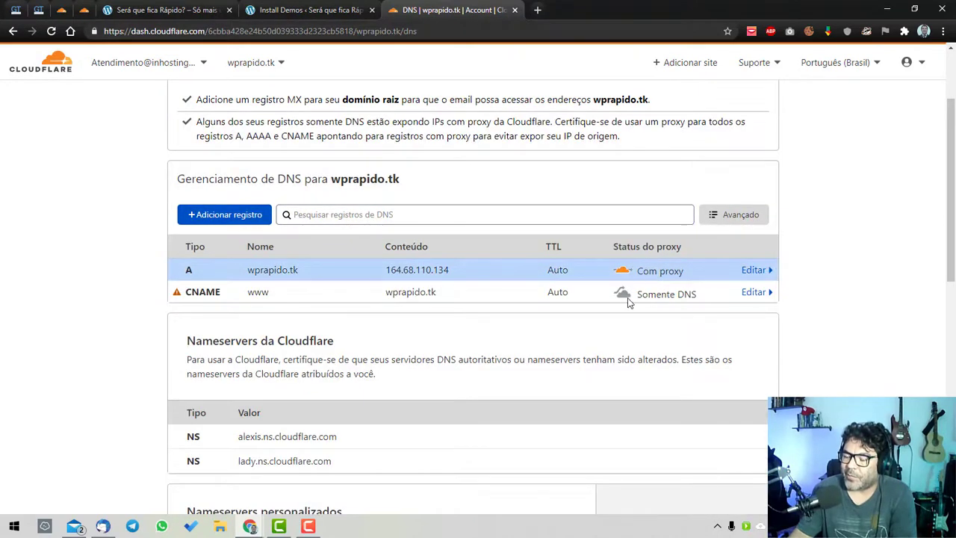
Step: Enable the Cloudflare proxy on the www CNAME record and save it
left_click(624, 295)
left_click(624, 336)
left_click(748, 375)
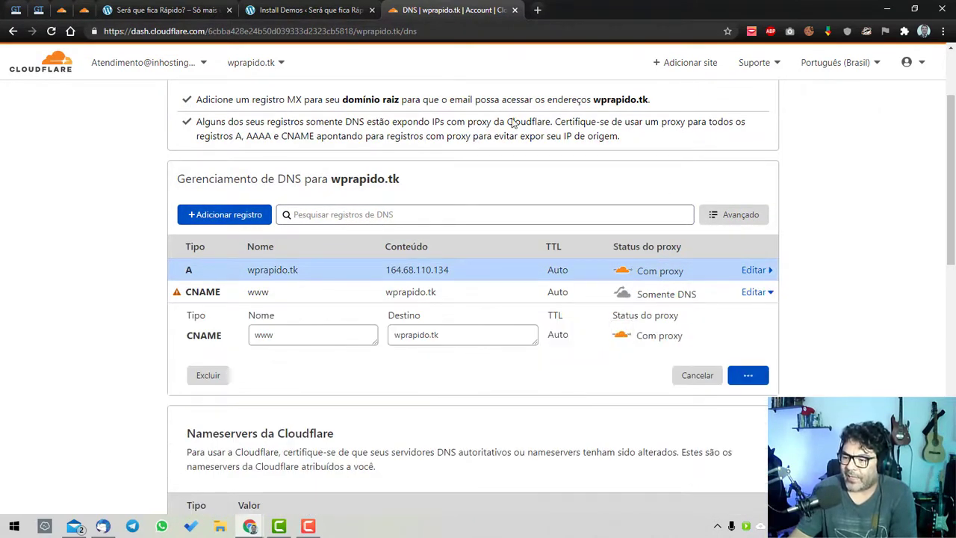
scroll(339, 160, "up", 3)
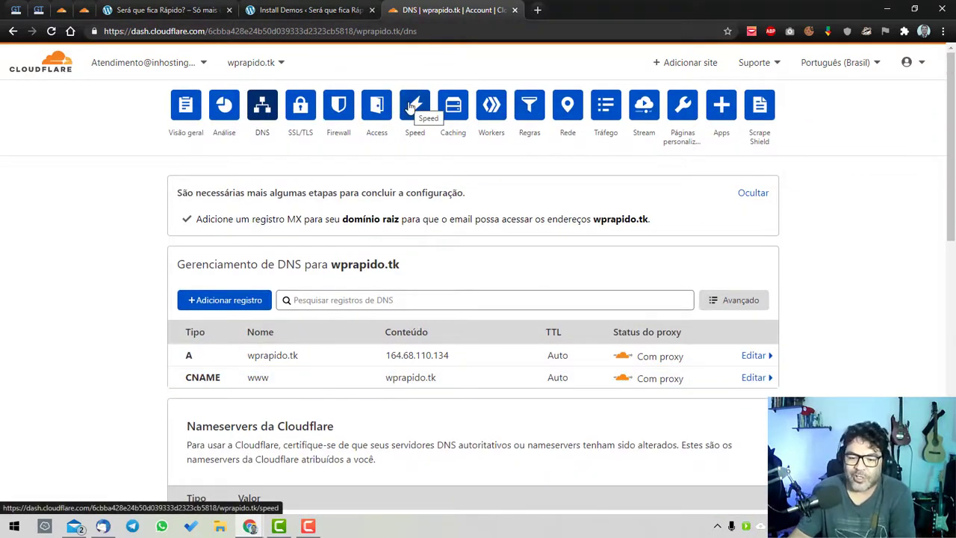
Step: Check which SSL/TLS encryption mode is selected for wprapido.tk and look over the other SSL/TLS overview options
left_click(410, 106)
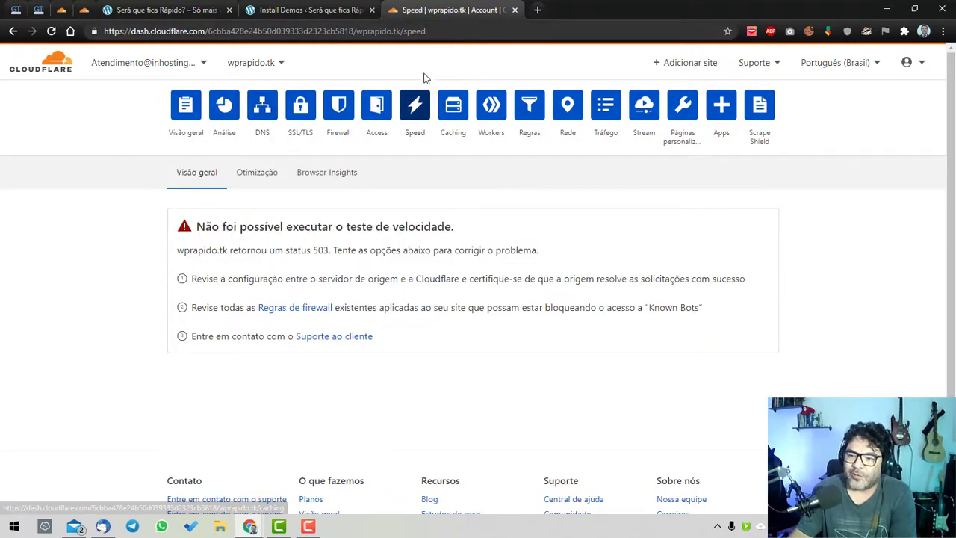
left_click(299, 105)
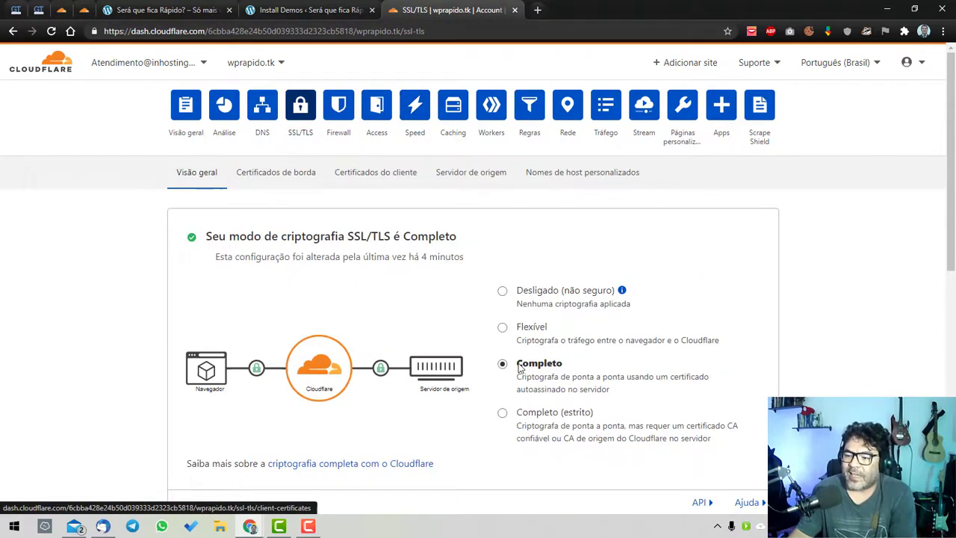
scroll(503, 363, "down", 1)
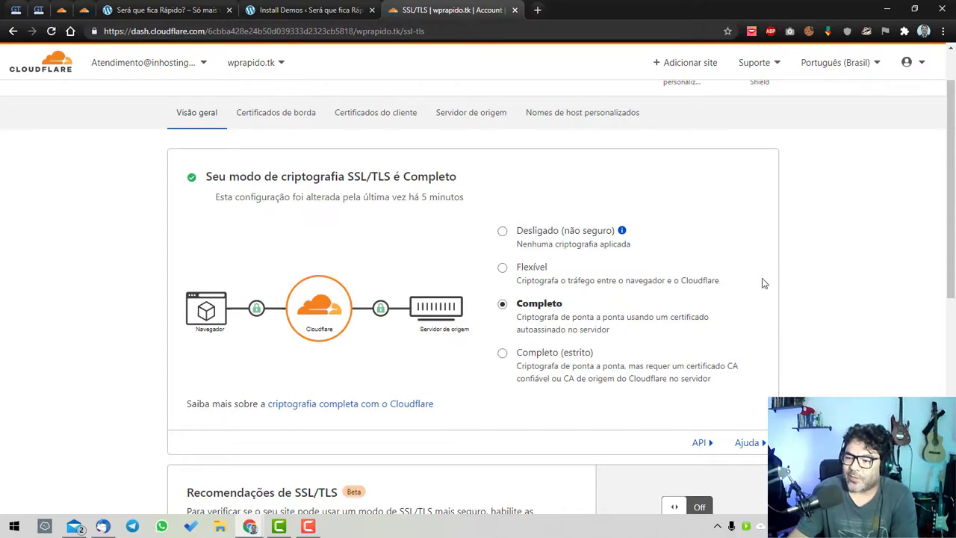
scroll(719, 317, "up", 1)
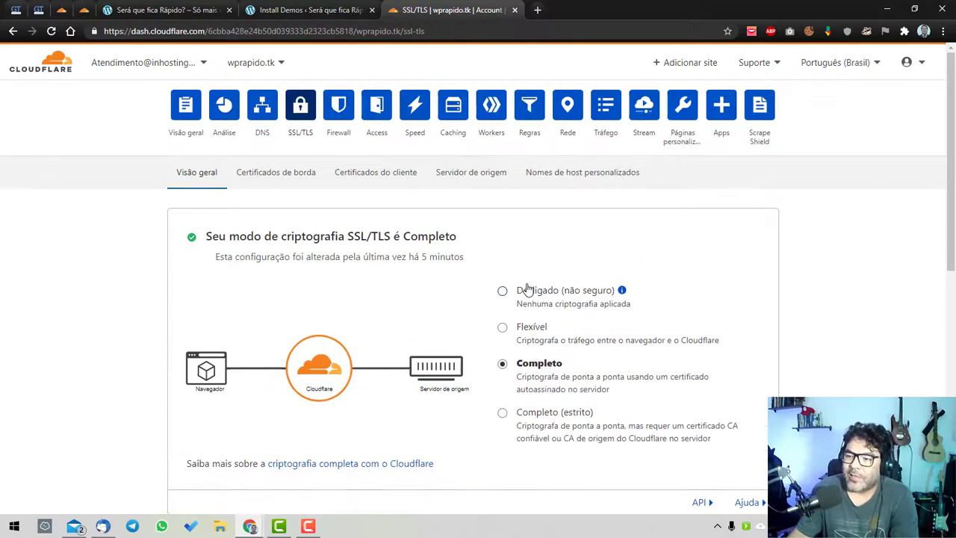
scroll(529, 296, "down", 12)
scroll(528, 295, "up", 12)
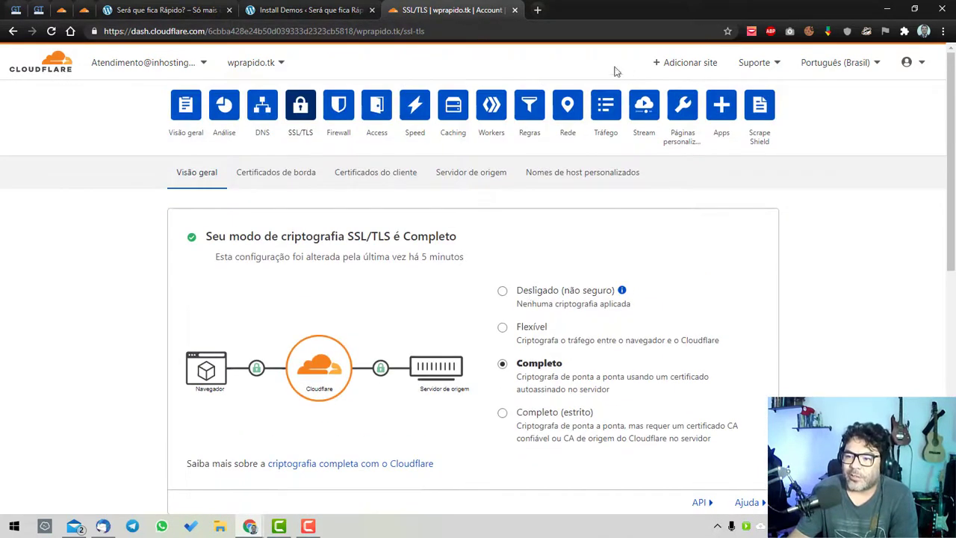
Step: In the Speed optimization settings for wprapido.tk, check the auto minification options and the Brotli compression setting
left_click(416, 111)
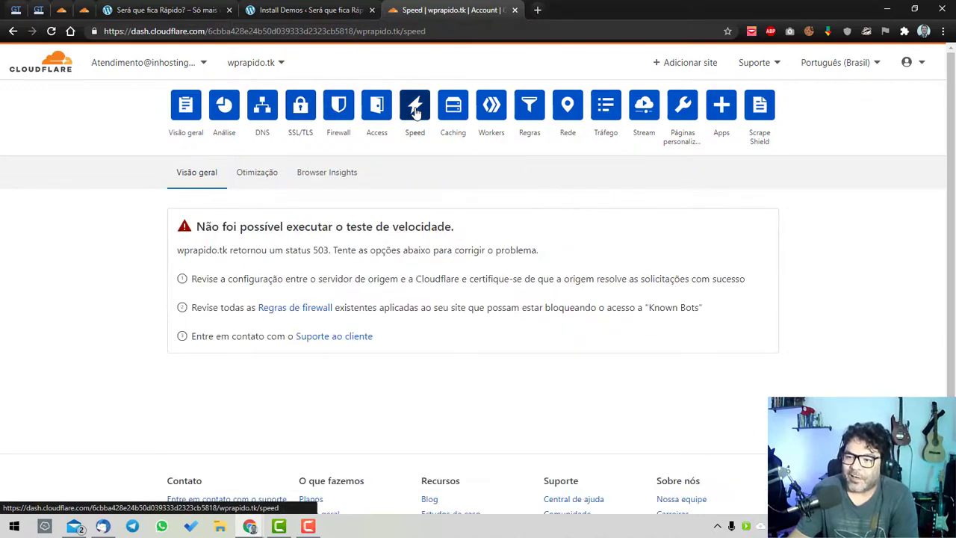
left_click(336, 173)
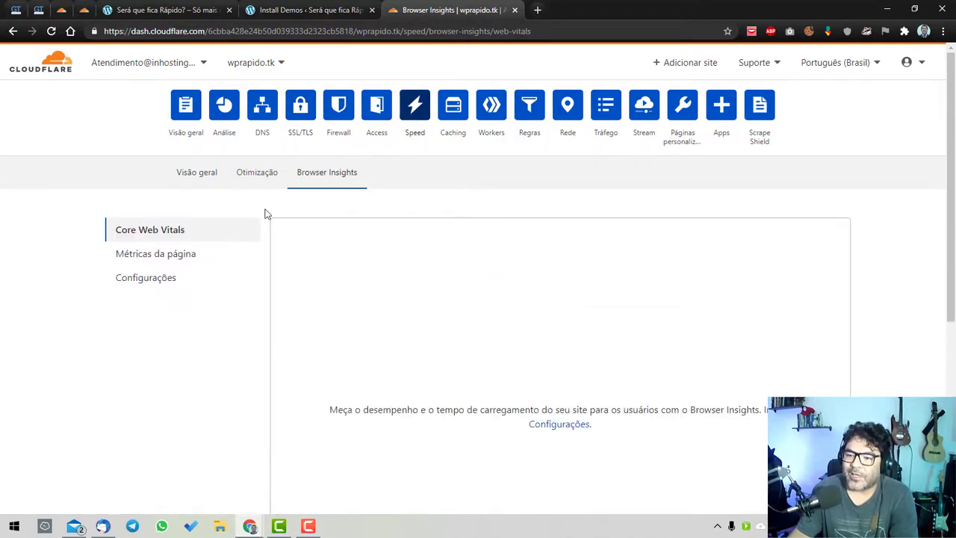
left_click(250, 172)
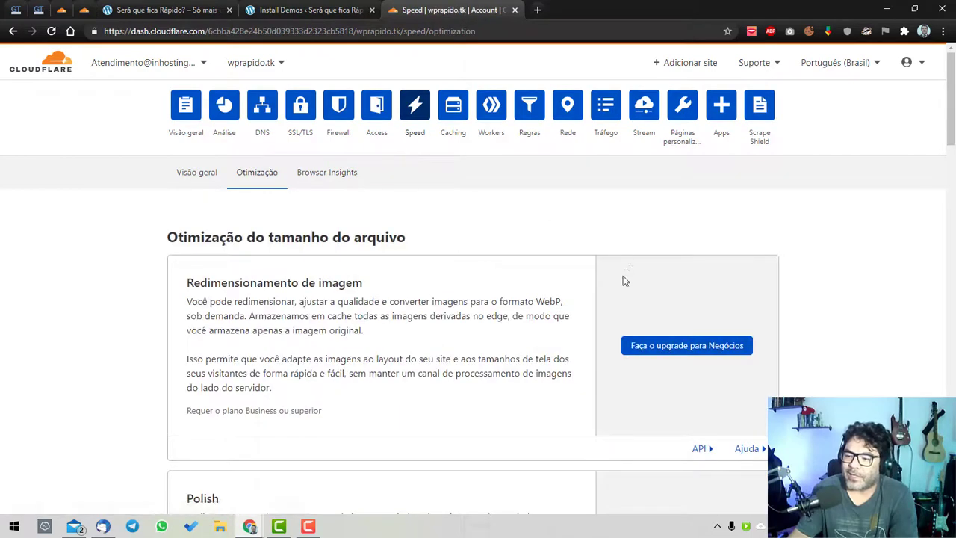
scroll(625, 281, "down", 7)
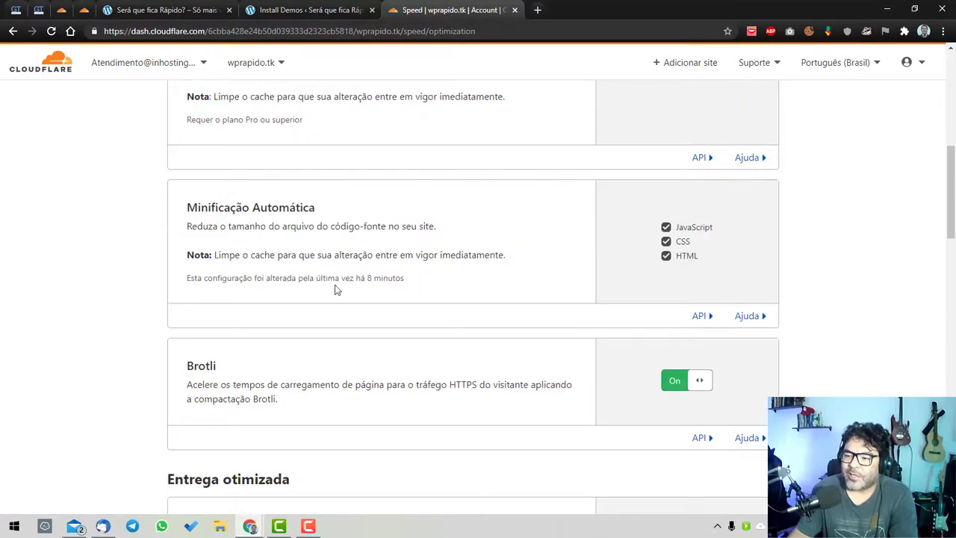
scroll(698, 257, "down", 2)
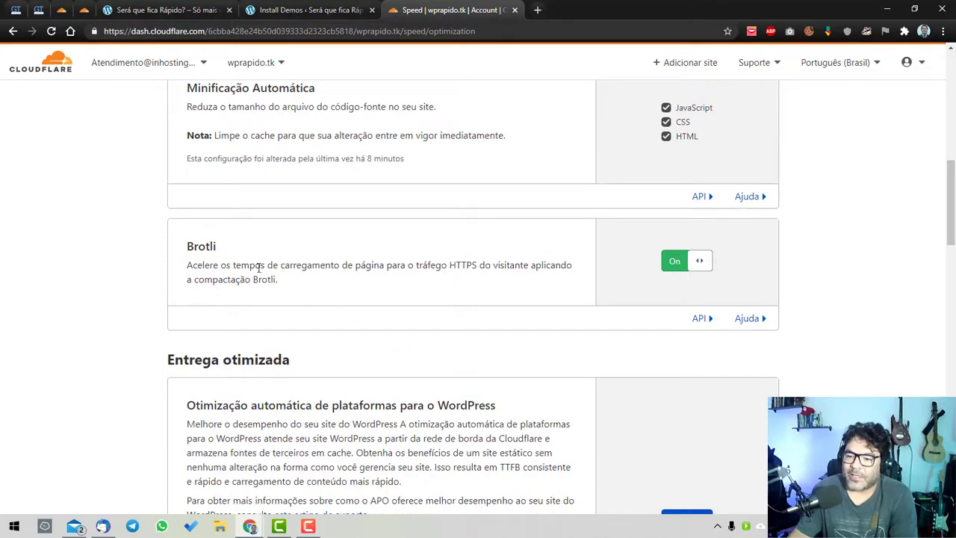
left_click_drag(190, 247, 278, 281)
left_click(461, 264)
double_click(463, 265)
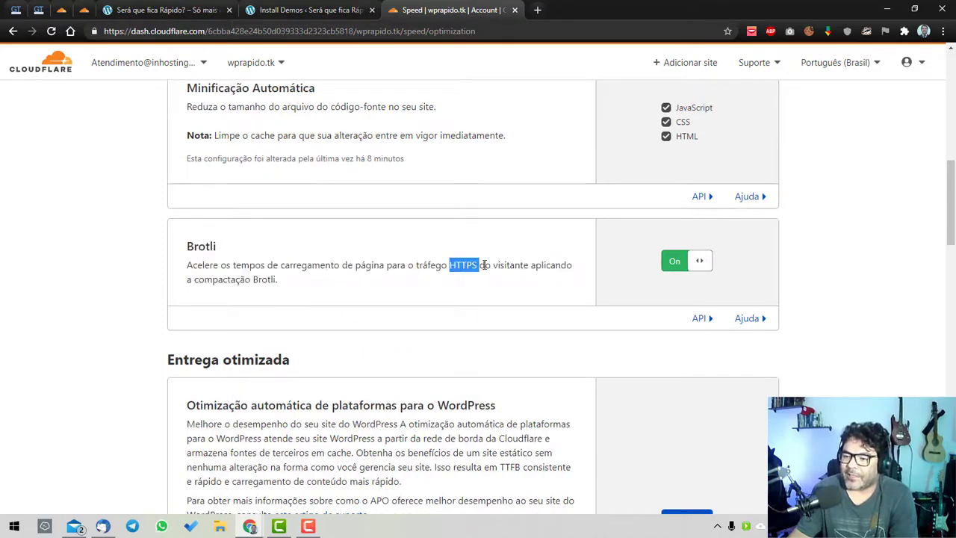
Step: Check the Rocket Loader setting among the optimized delivery options for wprapido.tk
scroll(533, 285, "down", 3)
scroll(598, 272, "down", 10)
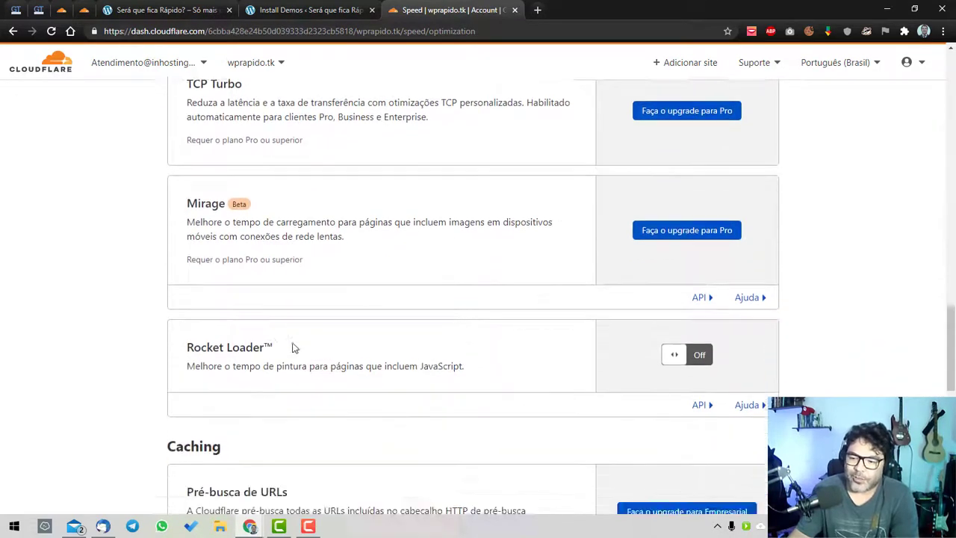
left_click_drag(212, 199, 320, 216)
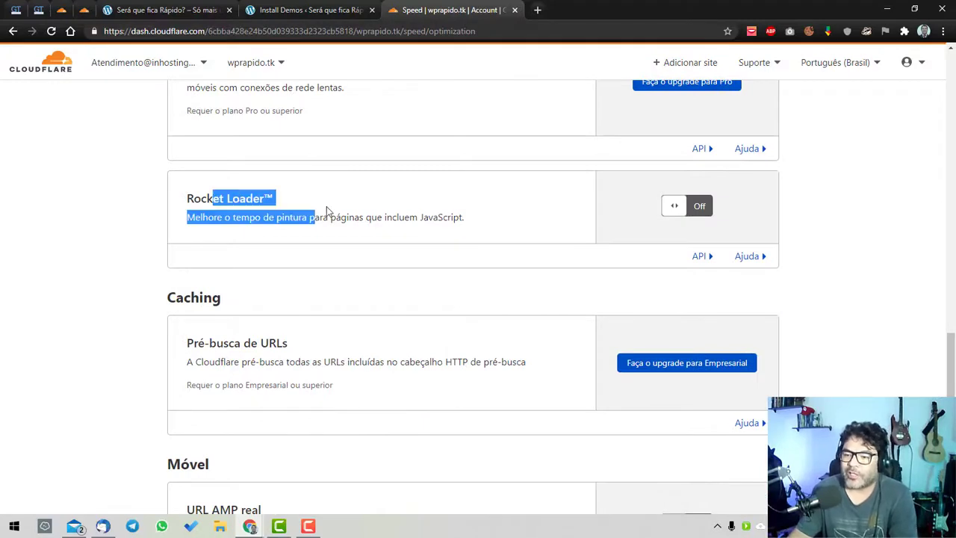
left_click(325, 210)
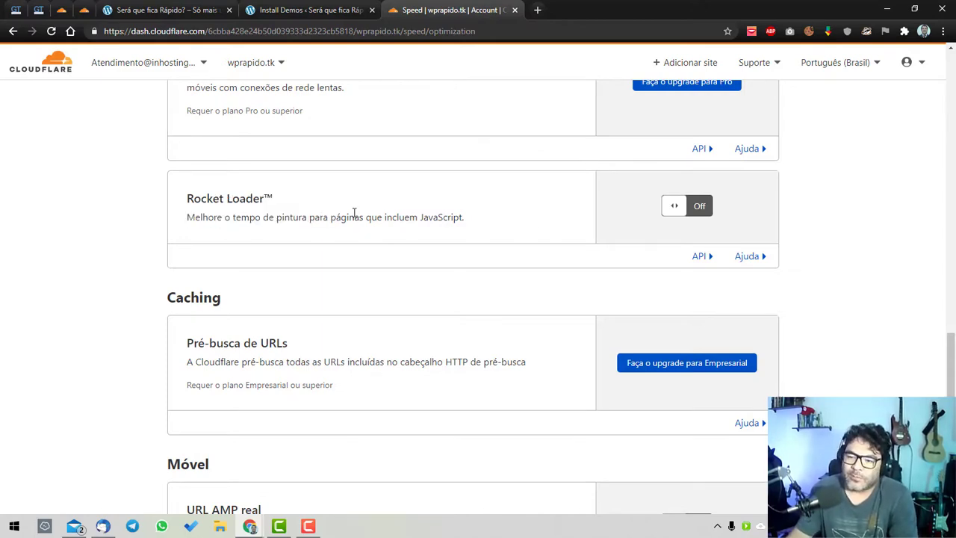
scroll(620, 224, "up", 15)
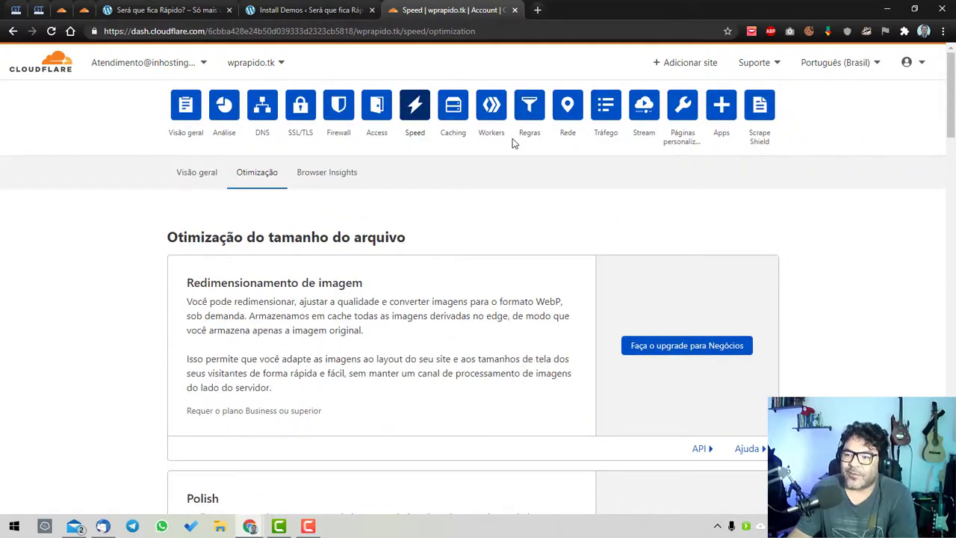
Step: Review the caching configuration for wprapido.tk, including the caching level and the browser cache TTL options
left_click(459, 124)
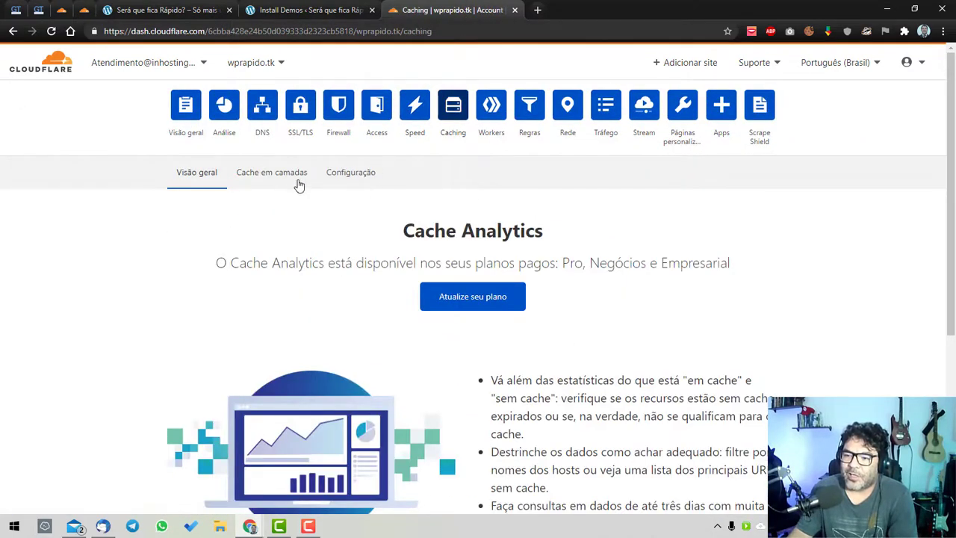
left_click(299, 185)
left_click(335, 186)
scroll(546, 305, "down", 2)
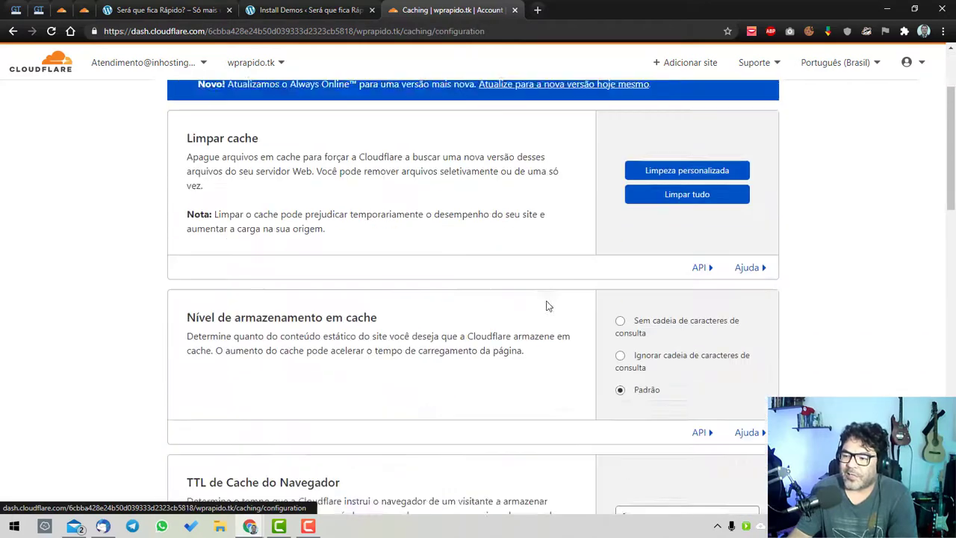
scroll(546, 305, "down", 2)
left_click(680, 349)
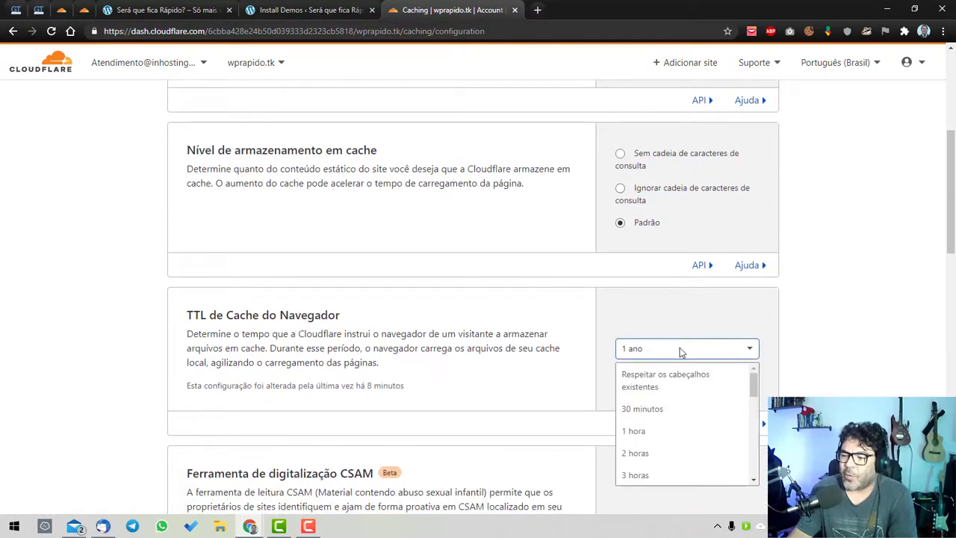
left_click(749, 340)
scroll(864, 321, "down", 2)
scroll(864, 320, "up", 6)
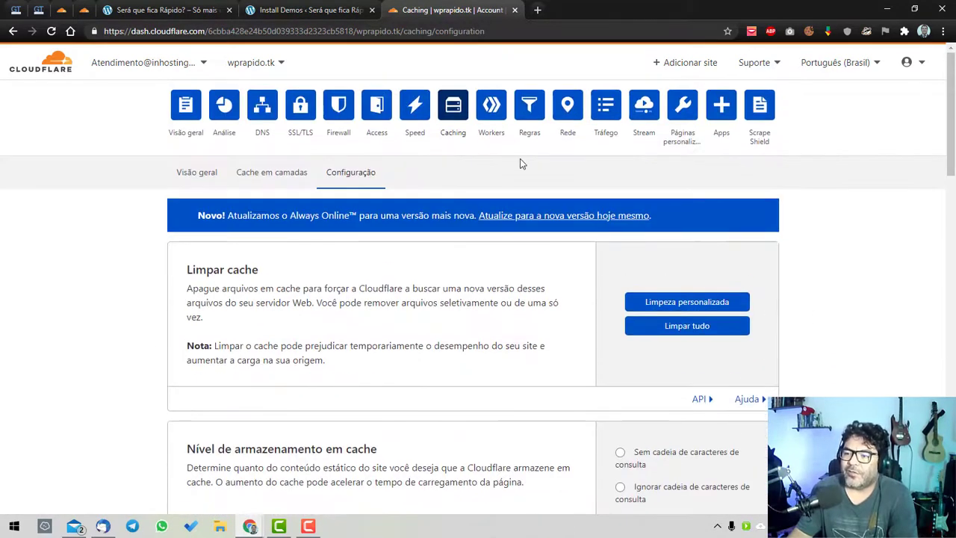
Step: In the network settings for wprapido.tk, check the HTTP/2, HTTP/3 (QUIC) and 0-RTT connection options
left_click(572, 103)
scroll(582, 271, "down", 2)
left_click_drag(202, 239, 282, 239)
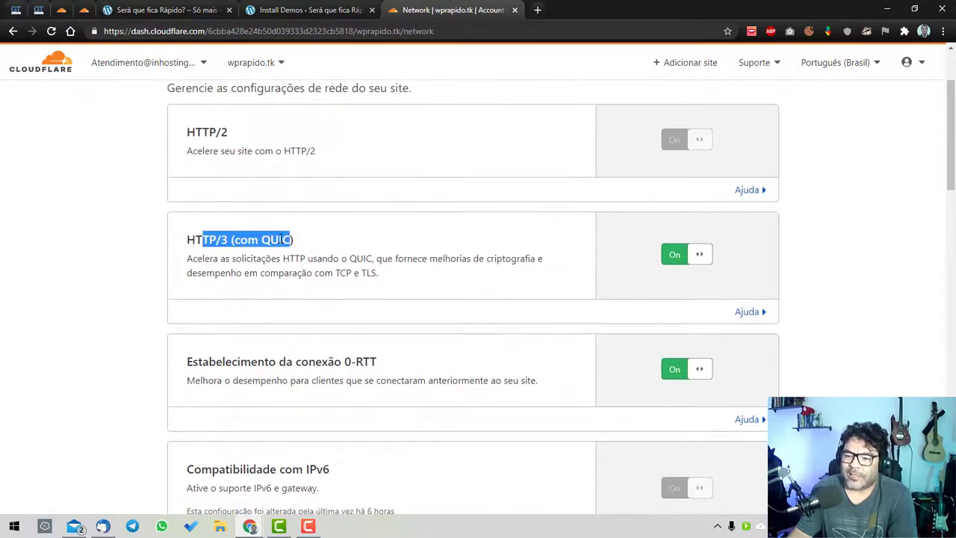
left_click(282, 239)
scroll(290, 292, "down", 3)
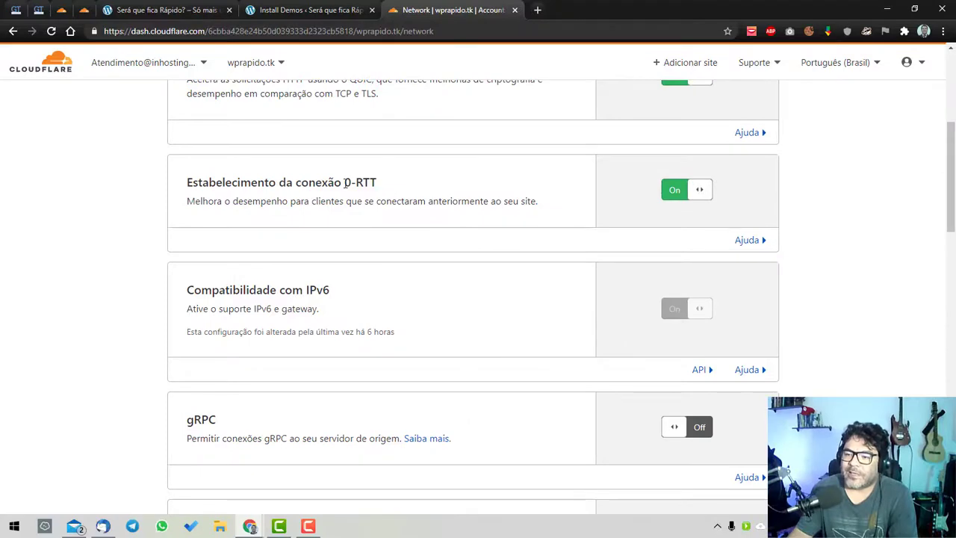
left_click_drag(344, 183, 426, 188)
Step: Check the remaining network settings: IPv6 compatibility, gRPC, WebSockets, Onion Routing, Pseudo IPv4 and IP geolocation
scroll(410, 203, "down", 5)
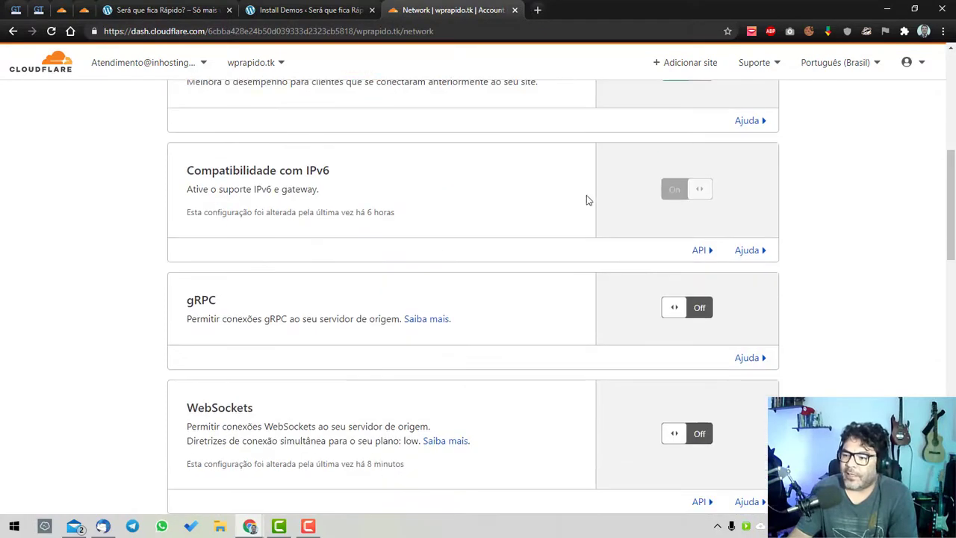
scroll(525, 294, "down", 2)
scroll(529, 292, "up", 3)
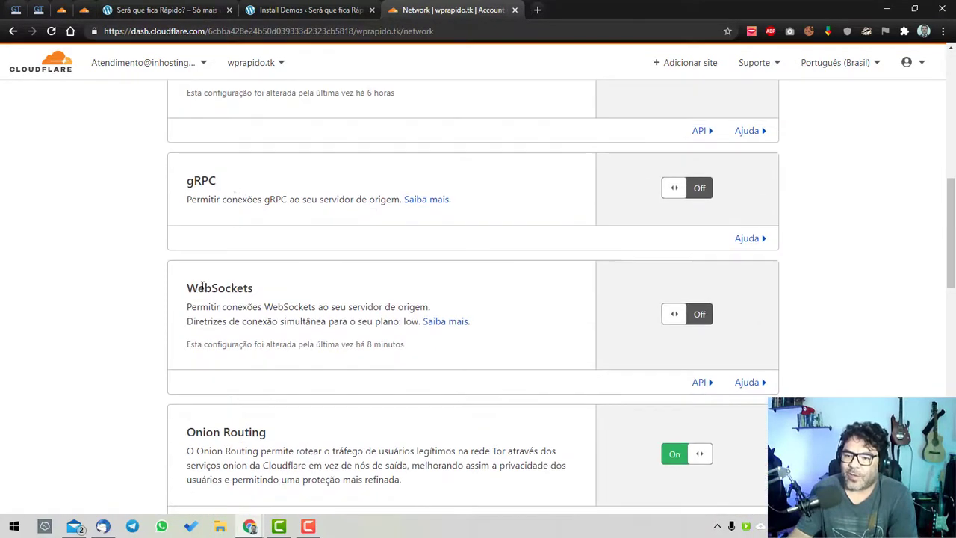
scroll(315, 294, "down", 4)
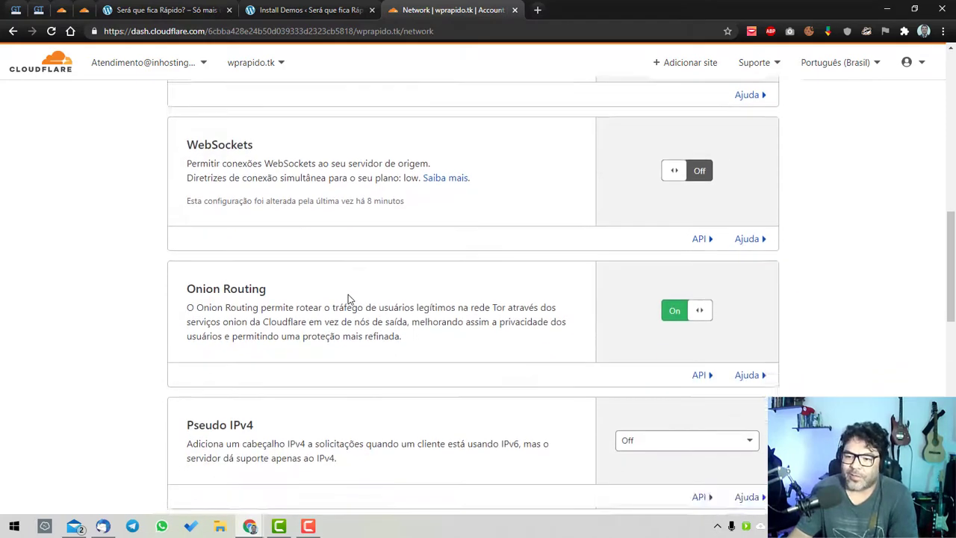
left_click_drag(242, 345, 214, 328)
scroll(261, 359, "down", 2)
left_click(407, 344)
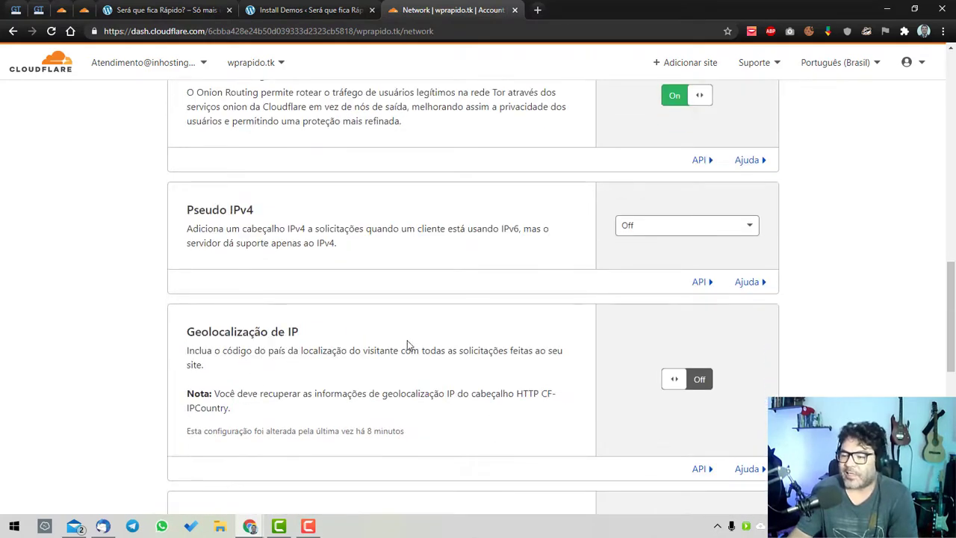
scroll(407, 345, "up", 5)
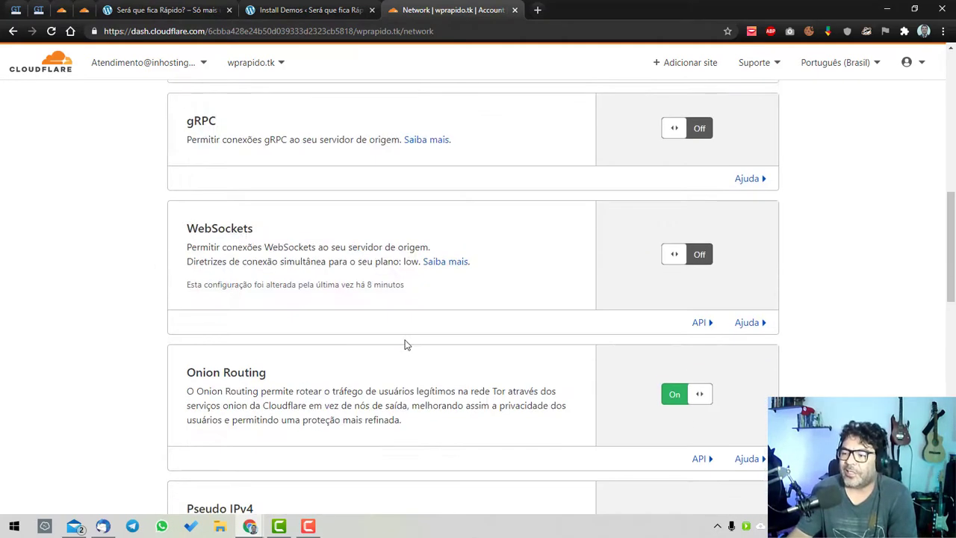
scroll(407, 344, "up", 8)
scroll(786, 325, "down", 7)
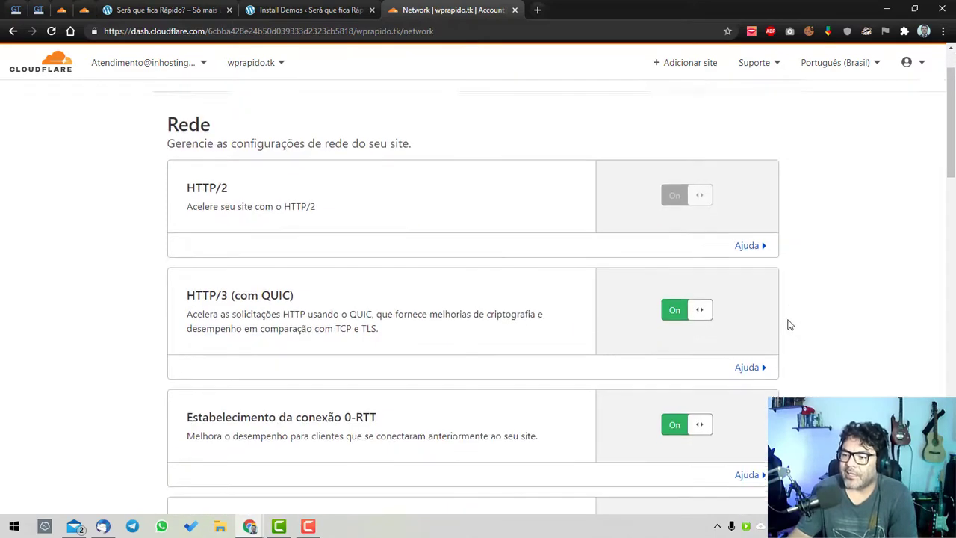
scroll(785, 325, "down", 2)
scroll(786, 325, "up", 6)
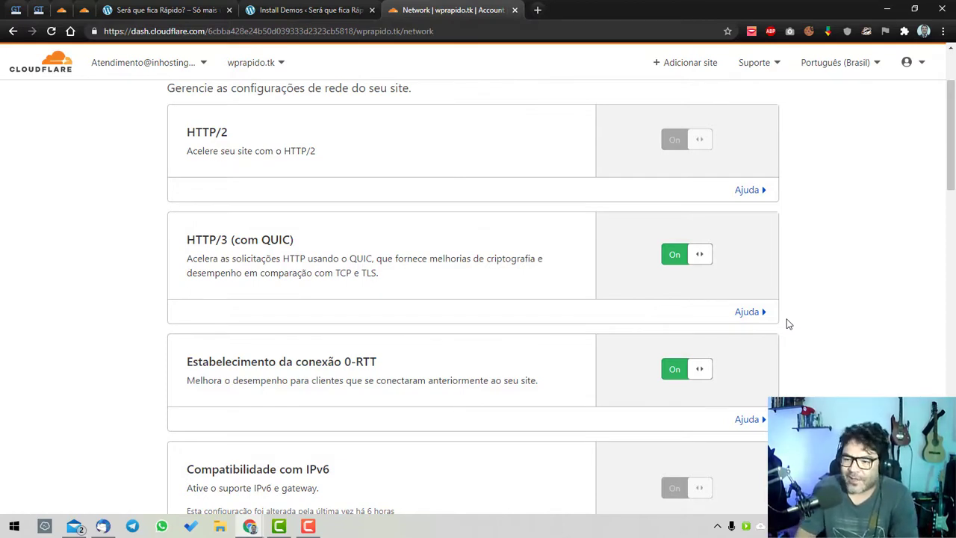
scroll(784, 323, "up", 2)
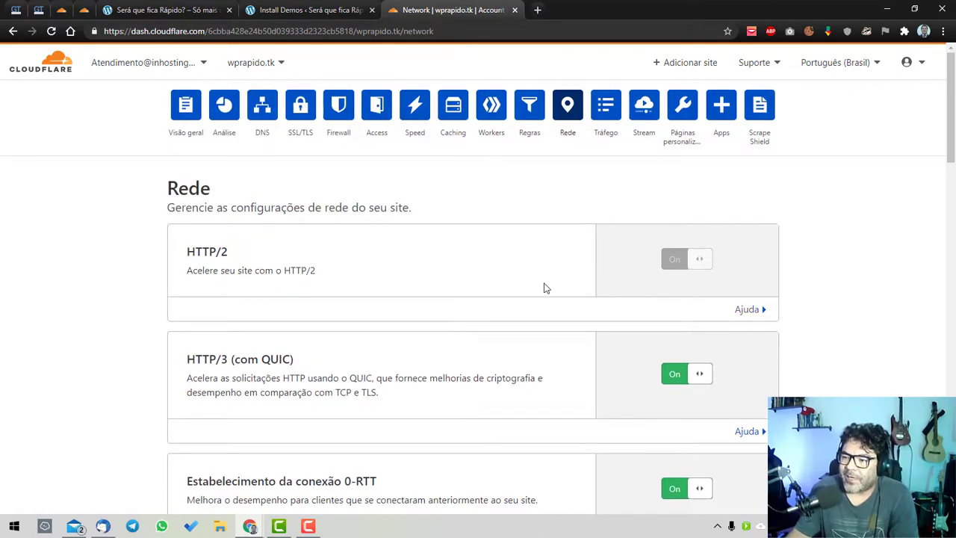
scroll(556, 329, "down", 3)
scroll(568, 365, "up", 3)
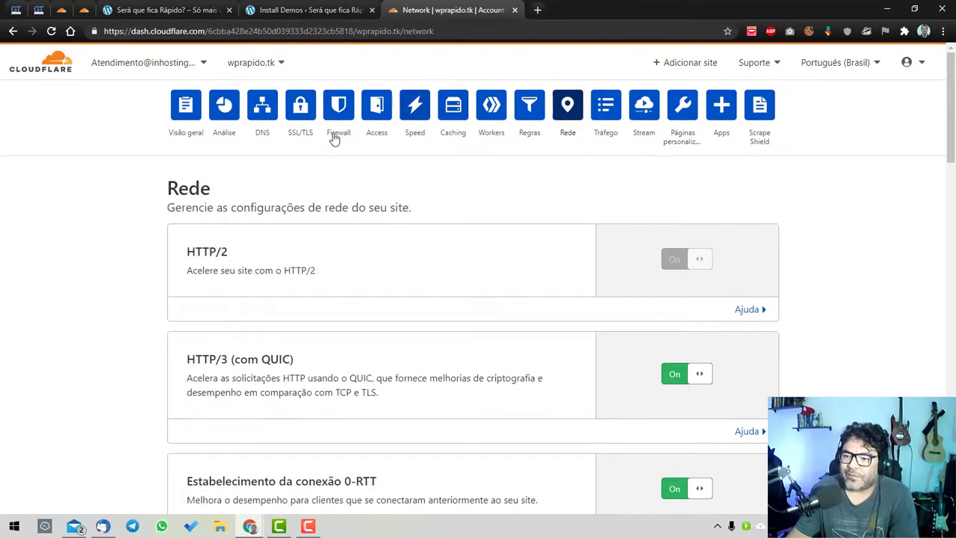
left_click(262, 106)
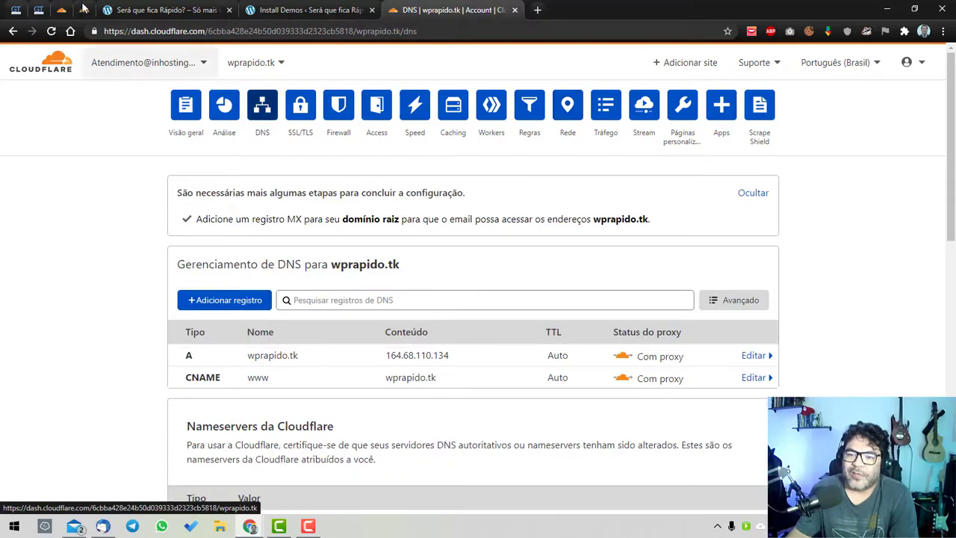
left_click(38, 10)
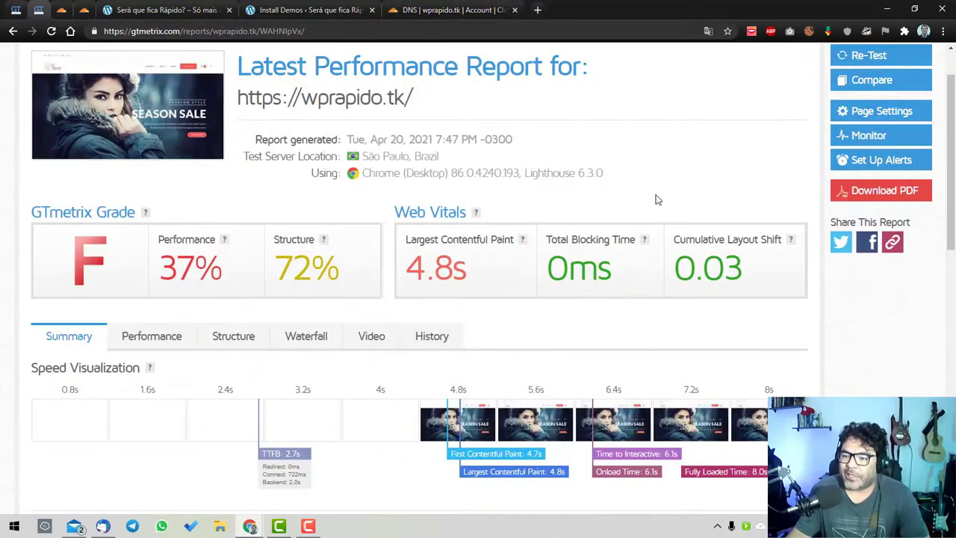
scroll(658, 199, "up", 1)
left_click(866, 116)
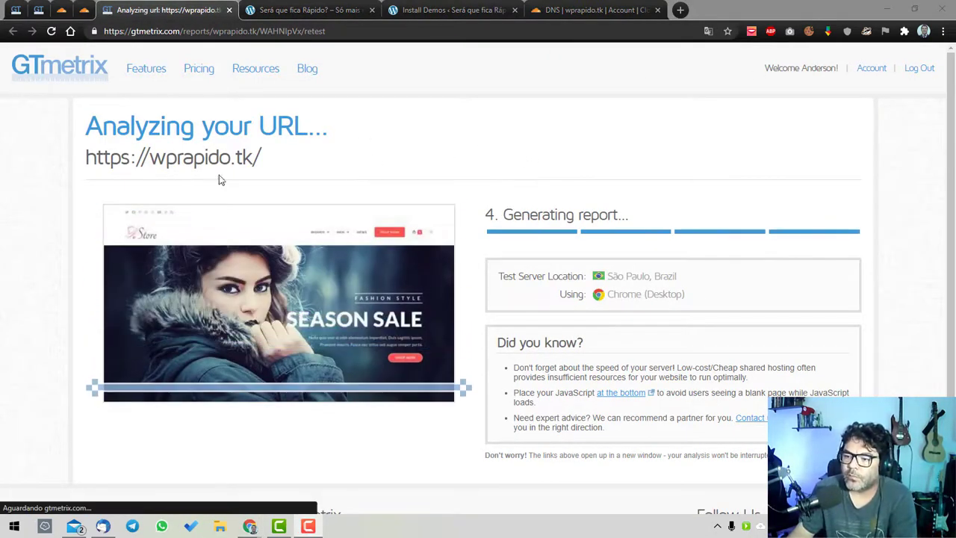
Step: Examine the new GTmetrix report's grade, Web Vitals and speed visualization, especially the fully loaded time
scroll(628, 248, "down", 1)
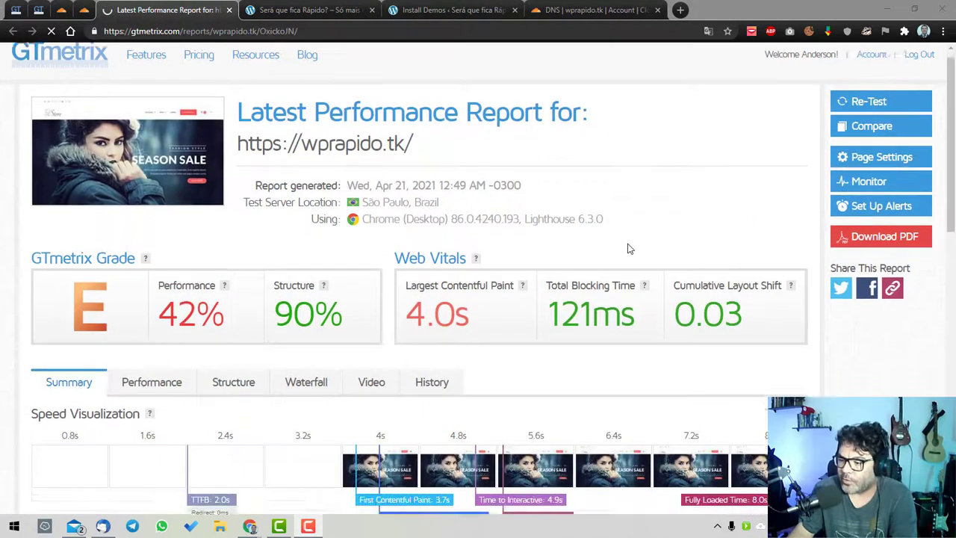
scroll(628, 248, "down", 1)
scroll(742, 306, "down", 1)
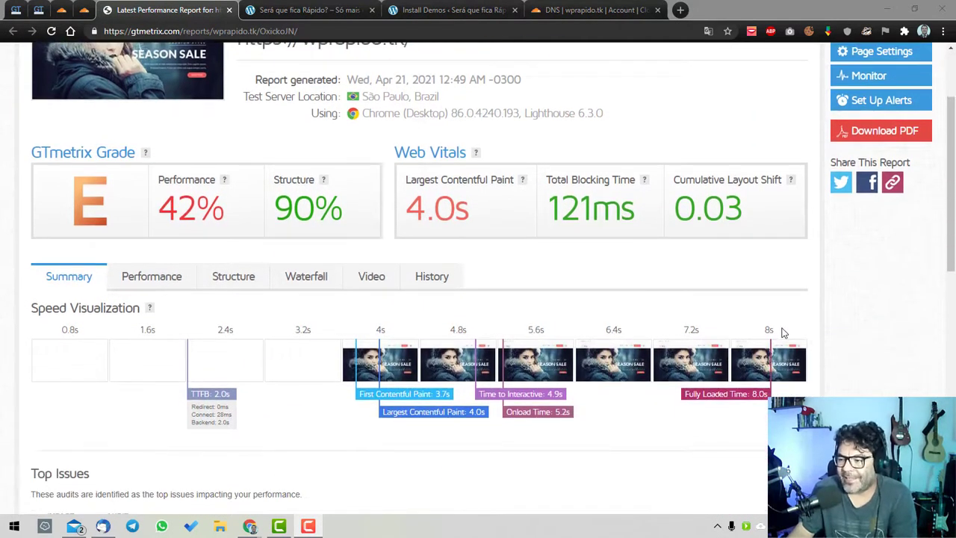
left_click_drag(782, 331, 756, 329)
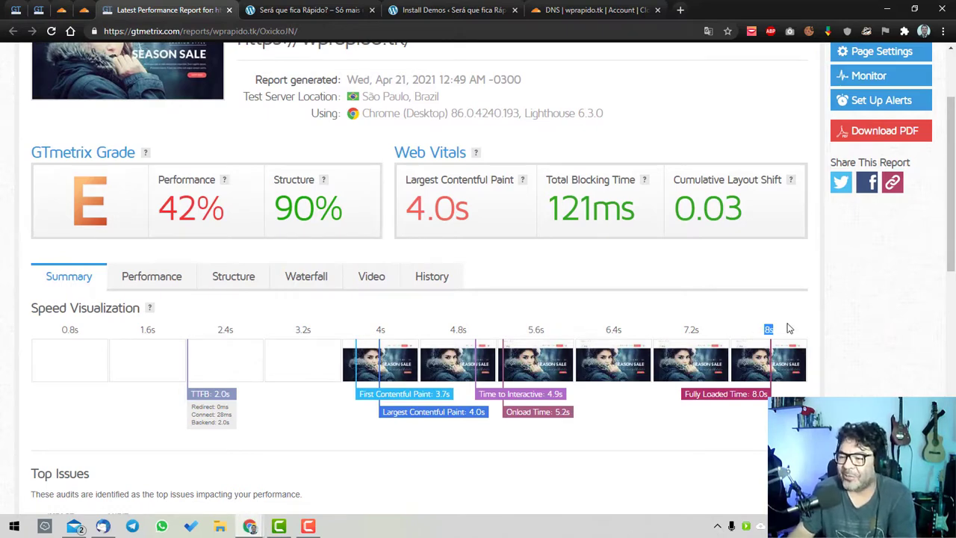
left_click_drag(784, 332, 802, 331)
scroll(792, 332, "down", 2)
left_click(682, 314)
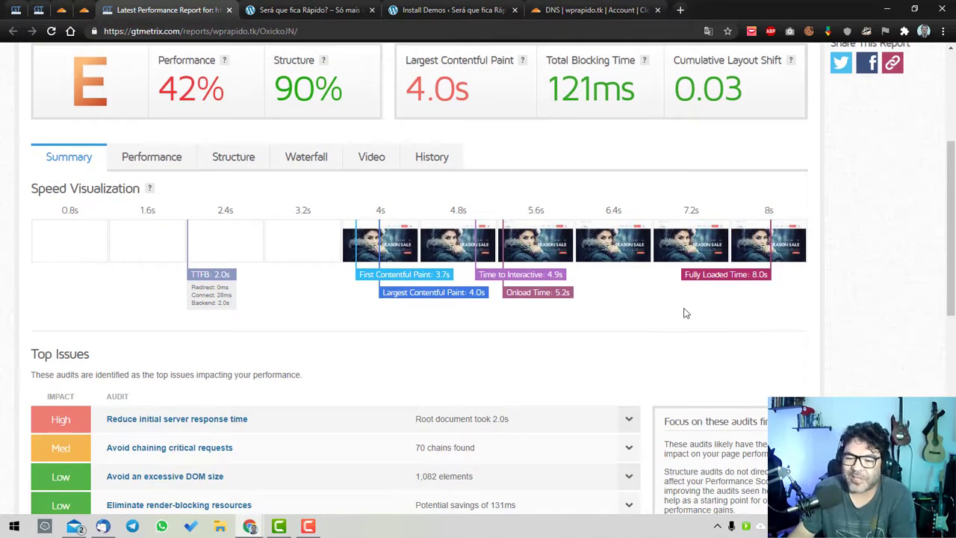
Step: Look over the report's top issues and compare them with the TTFB in the speed visualization
scroll(360, 112, "down", 3)
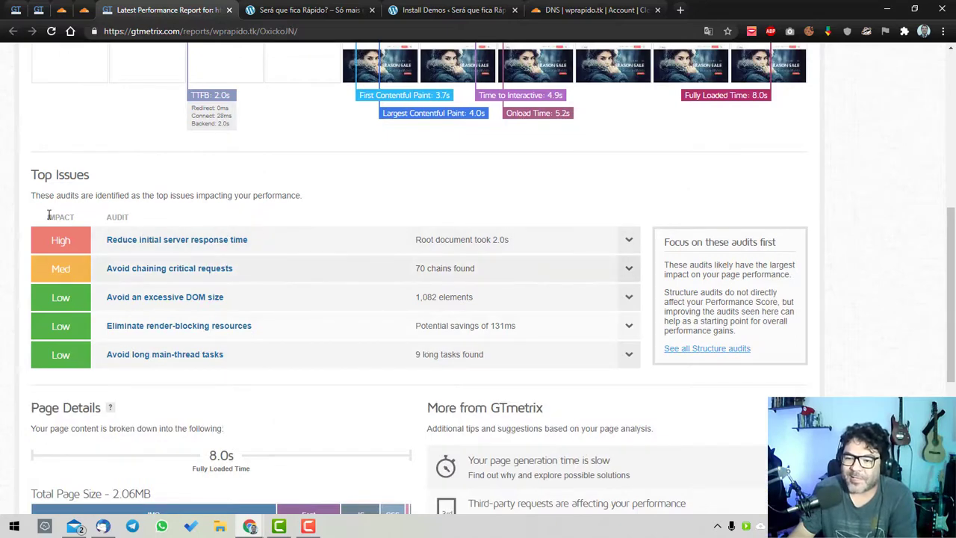
scroll(49, 214, "up", 2)
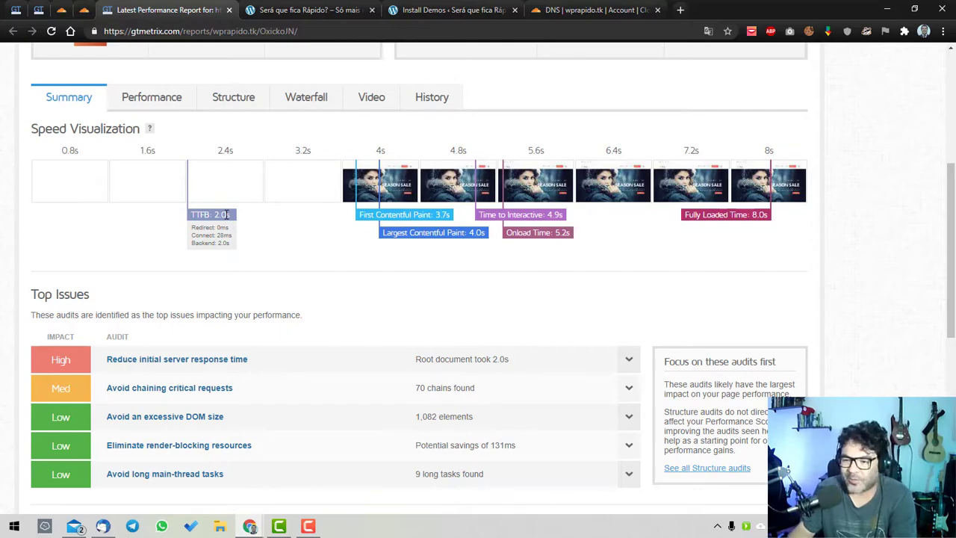
scroll(232, 224, "down", 1)
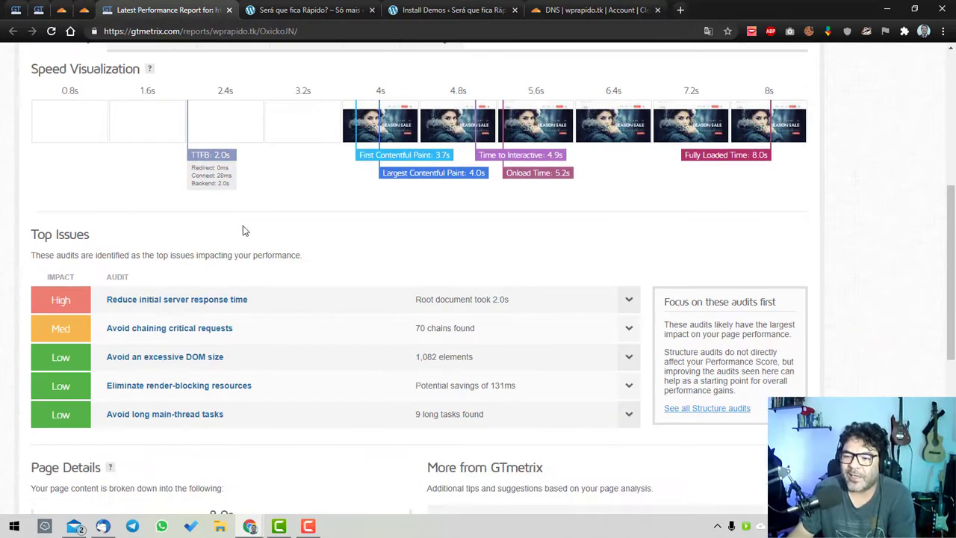
Step: Examine the report's page details, especially the total page size and the total page requests
scroll(240, 177, "down", 4)
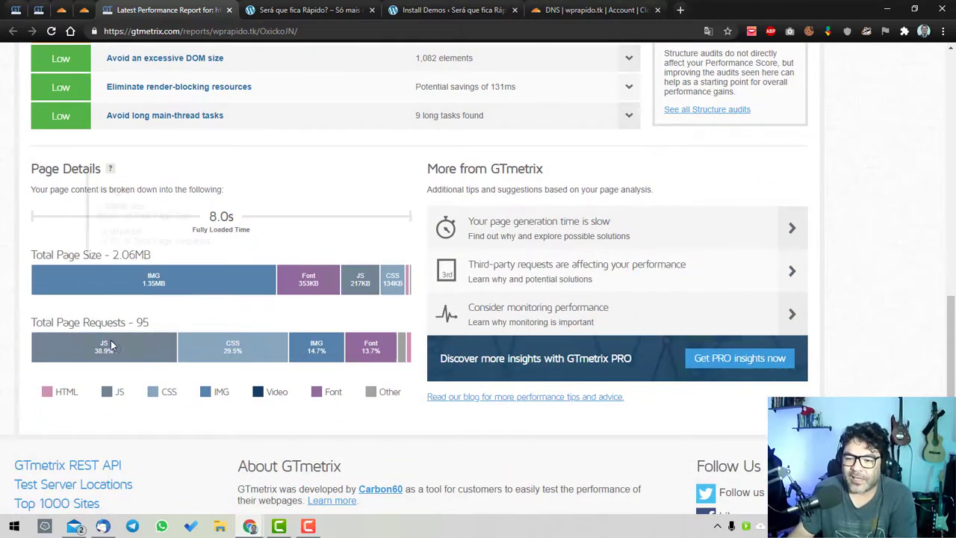
left_click_drag(114, 254, 206, 256)
left_click(100, 257)
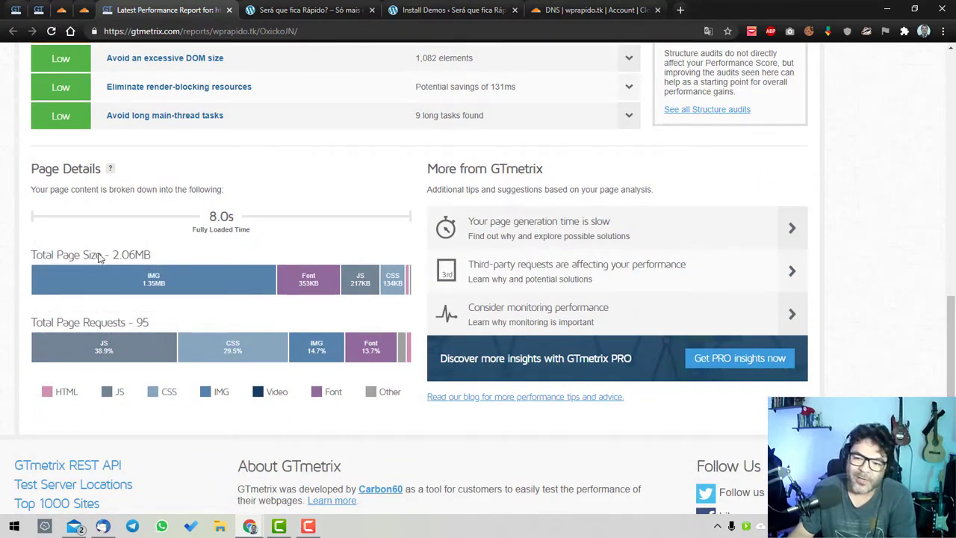
left_click_drag(72, 254, 190, 259)
left_click(191, 258)
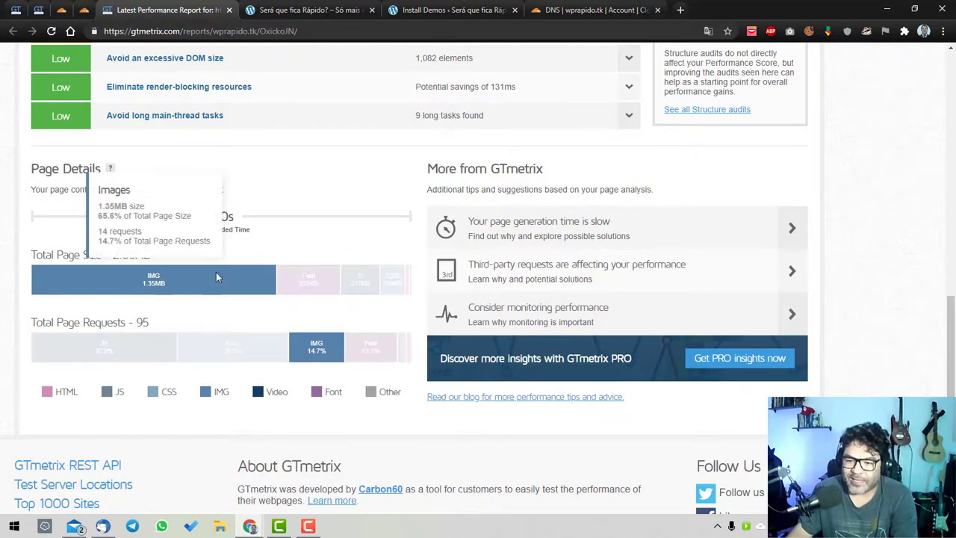
left_click_drag(133, 322, 67, 323)
left_click(155, 325)
left_click(96, 324)
Step: Switch to the WordPress admin of wprapido.tk and open the page for adding a new plugin
left_click(416, 10)
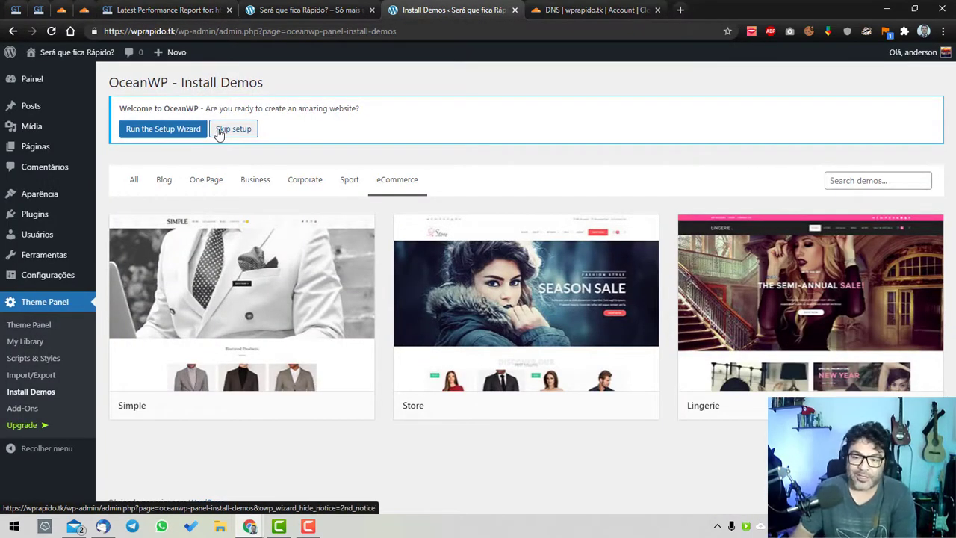
mouse_move(41, 217)
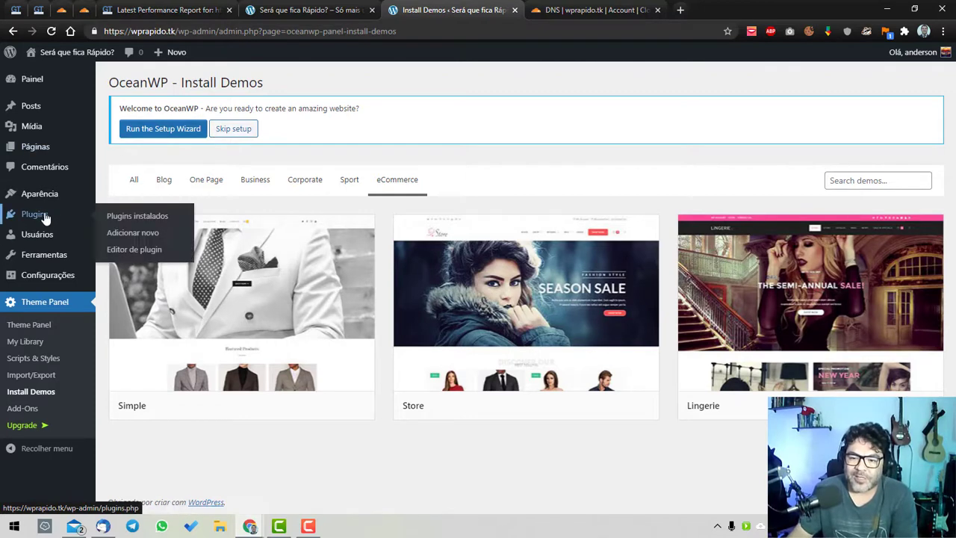
left_click(149, 238)
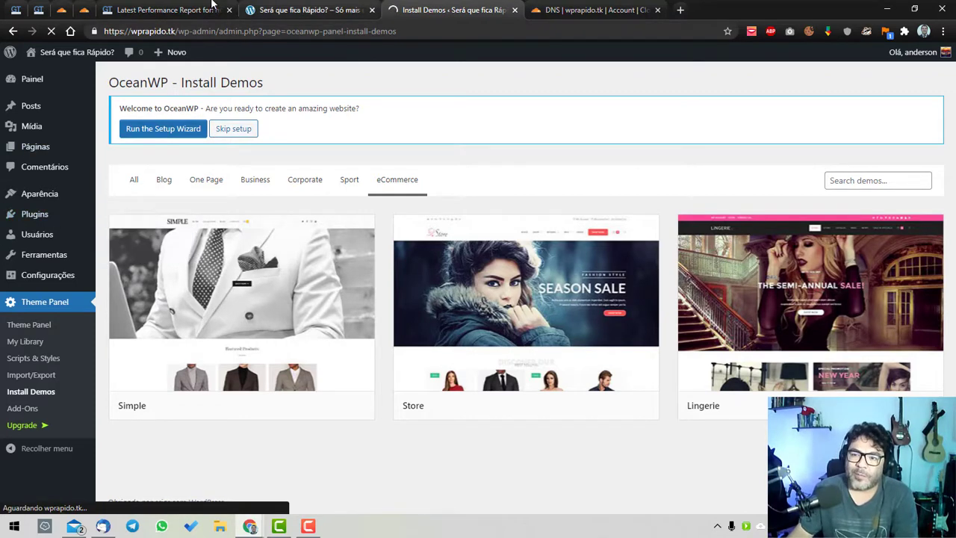
left_click(164, 10)
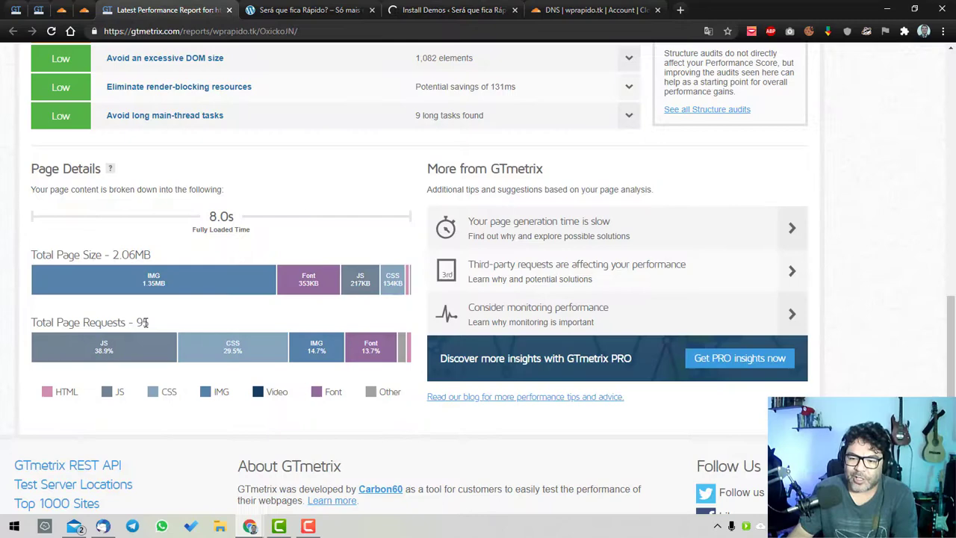
left_click(471, 8)
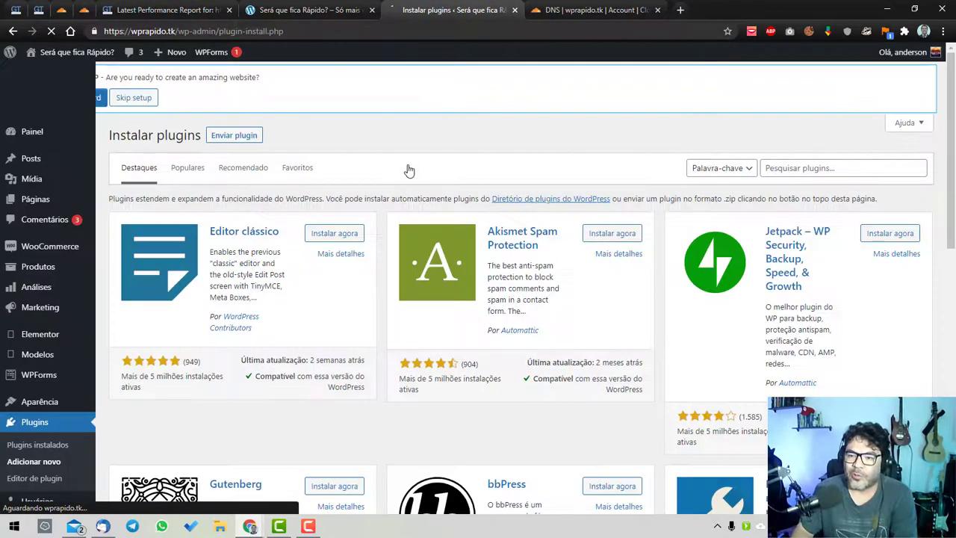
Step: Search the plugin directory for "breeze", and install and activate the Breeze cache plugin by Cloudways
left_click(881, 168)
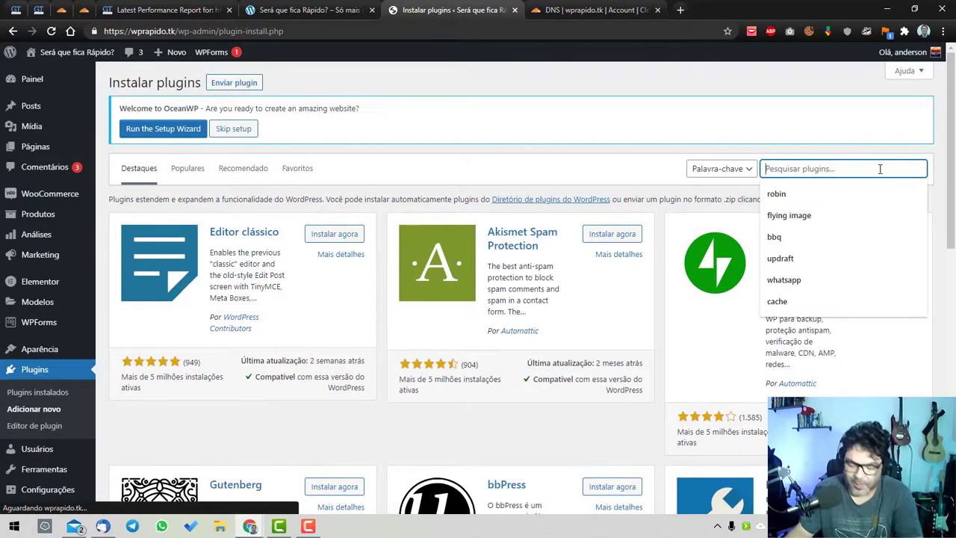
type("breez")
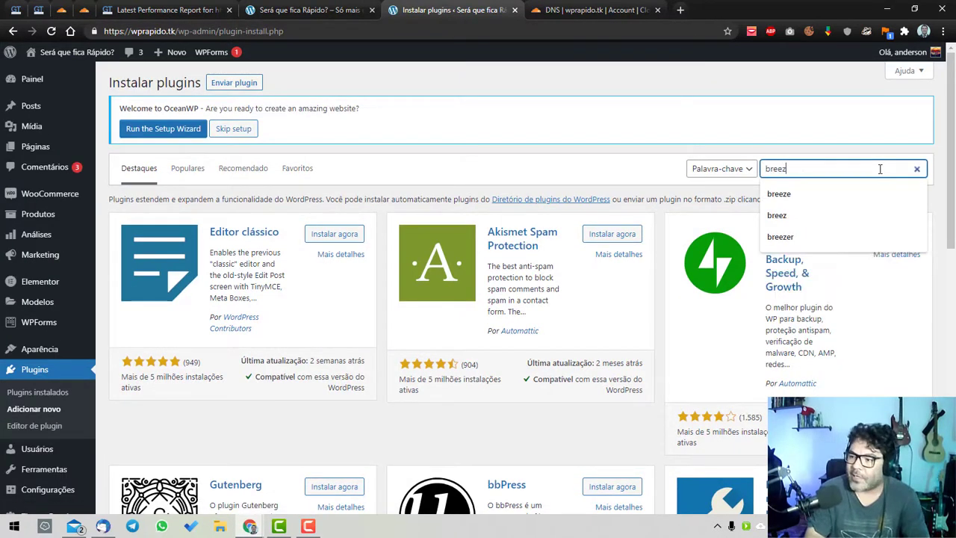
type("e")
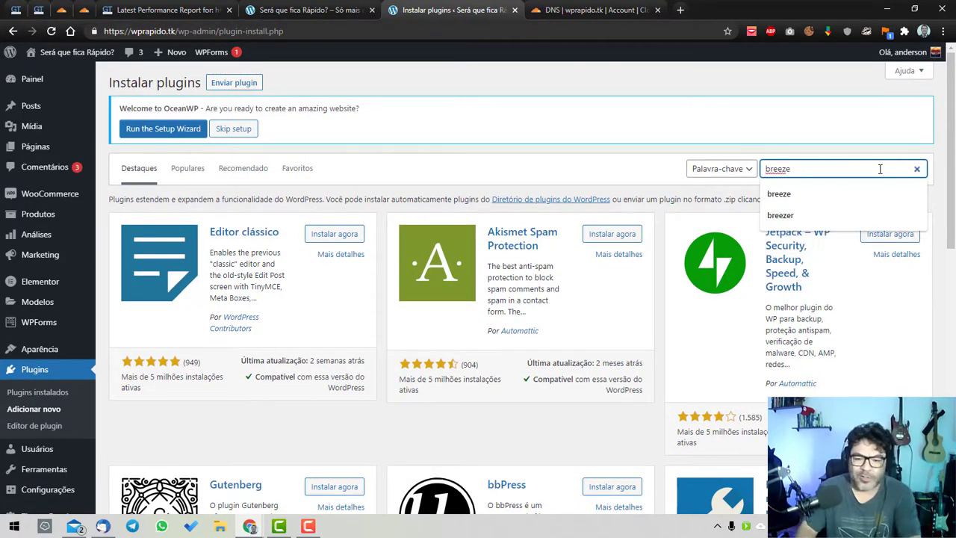
key("Return")
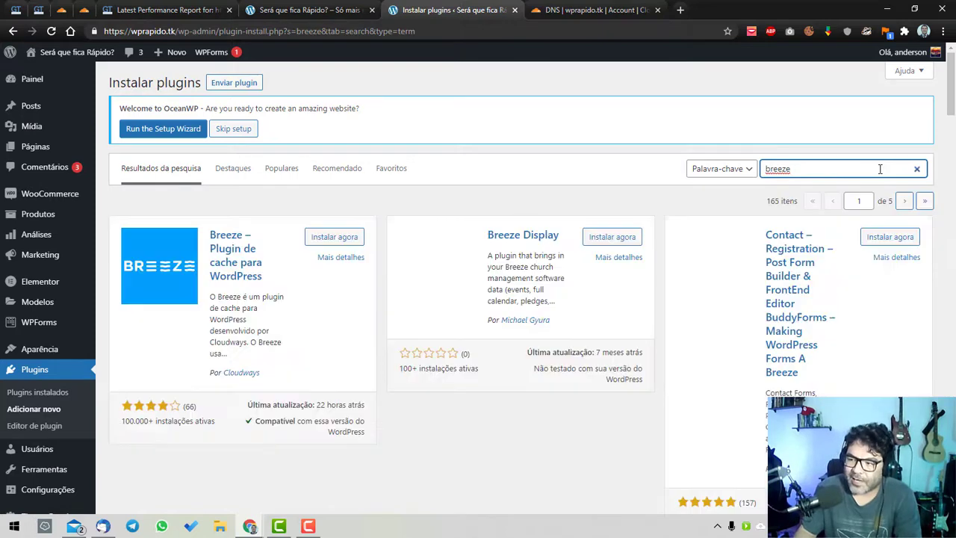
left_click(328, 236)
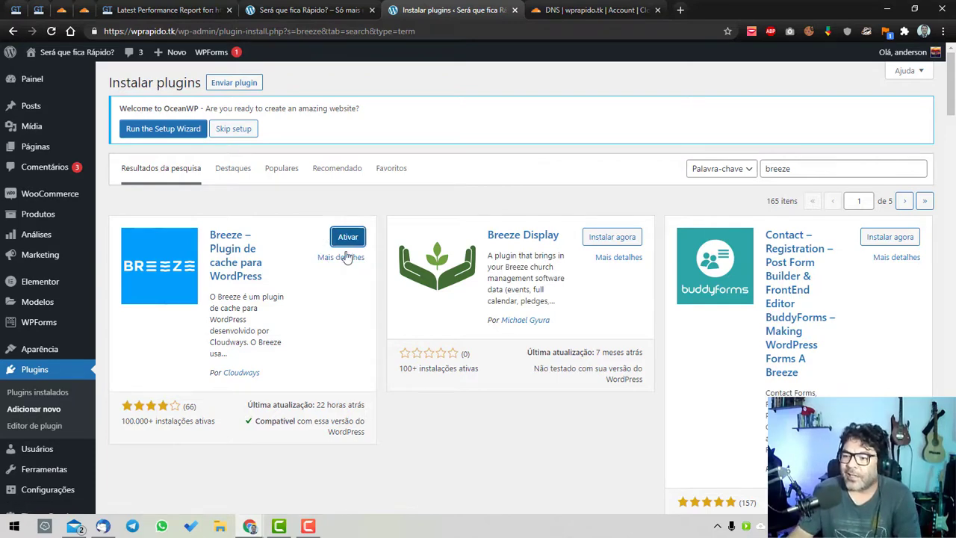
left_click(352, 237)
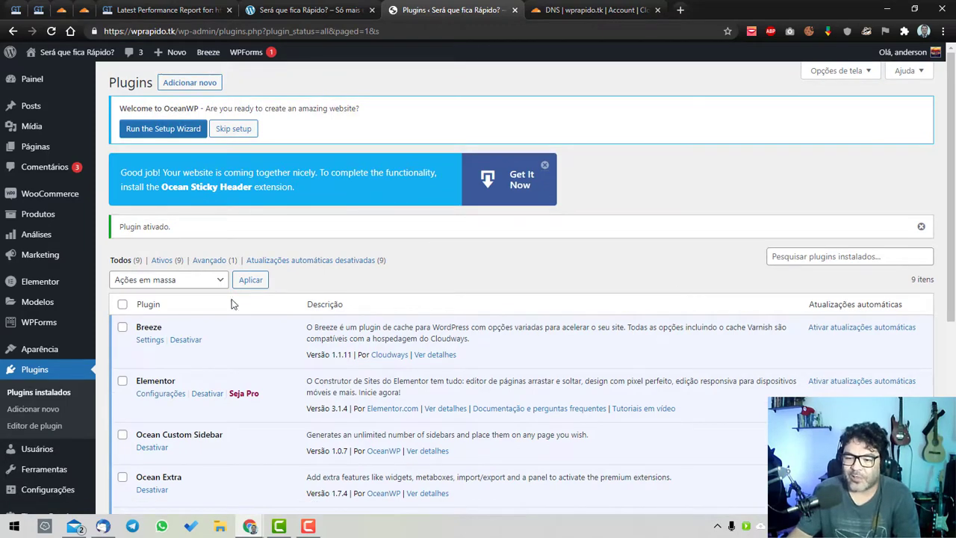
Step: In Breeze's basic settings, enable minification of HTML, CSS, JS, inline JS and inline CSS, and save the changes
scroll(207, 338, "down", 1)
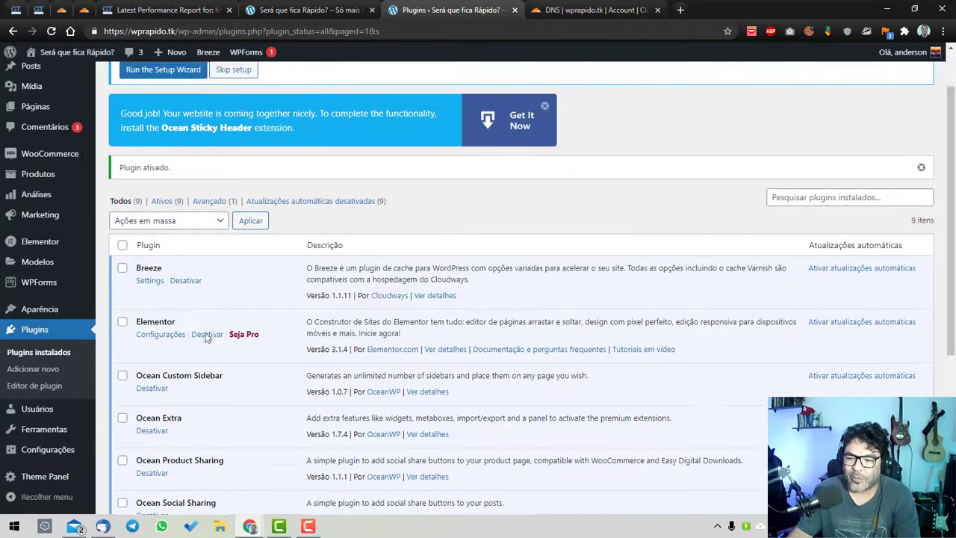
left_click(149, 280)
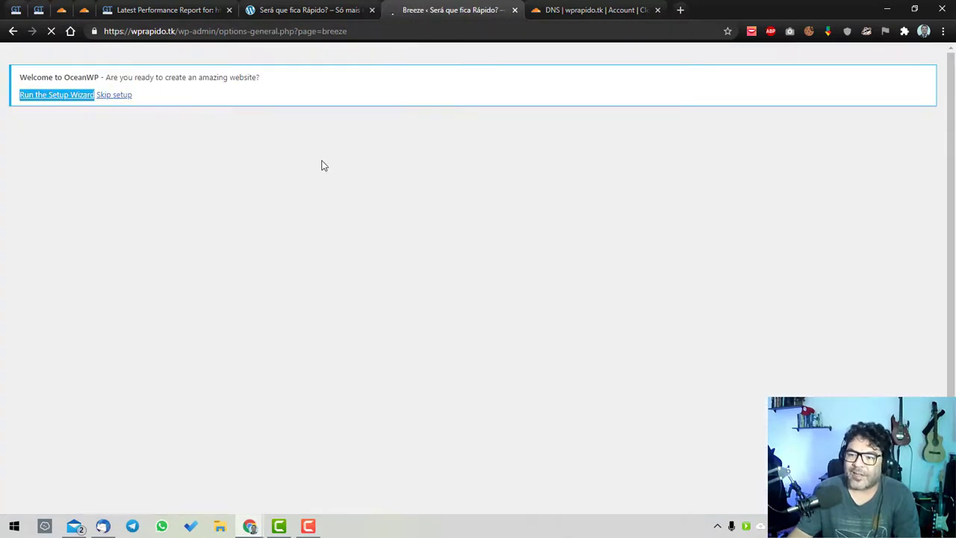
scroll(296, 207, "down", 1)
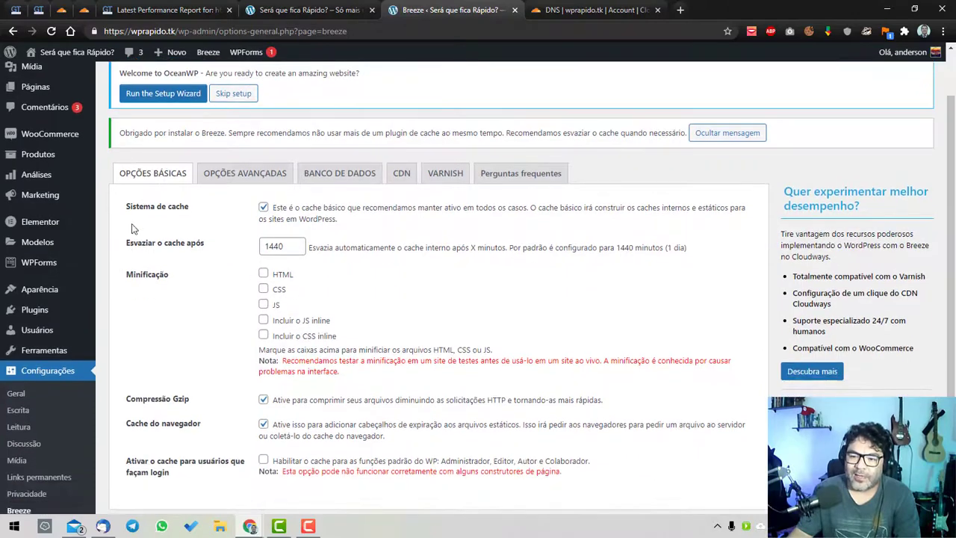
left_click(264, 273)
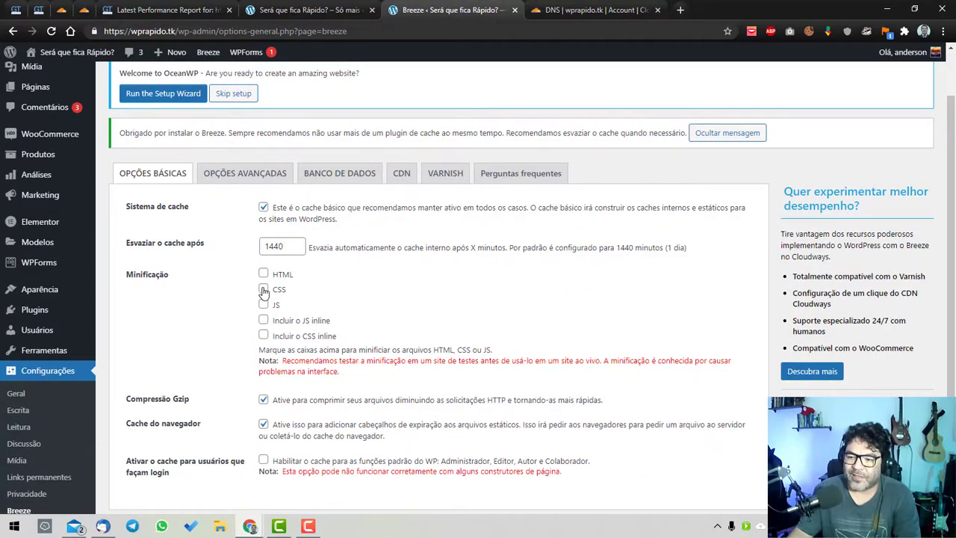
left_click(262, 289)
left_click(263, 304)
left_click(263, 319)
left_click(263, 335)
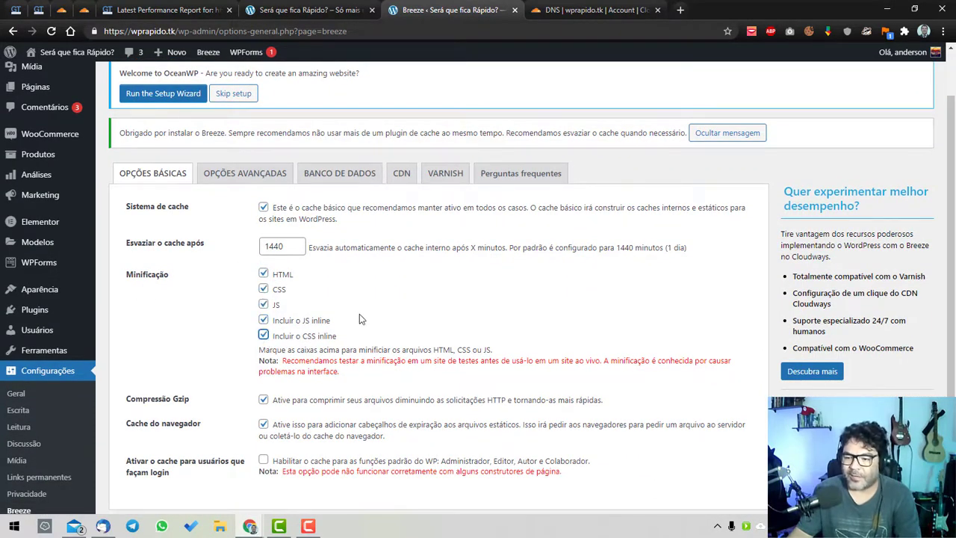
scroll(326, 314, "down", 1)
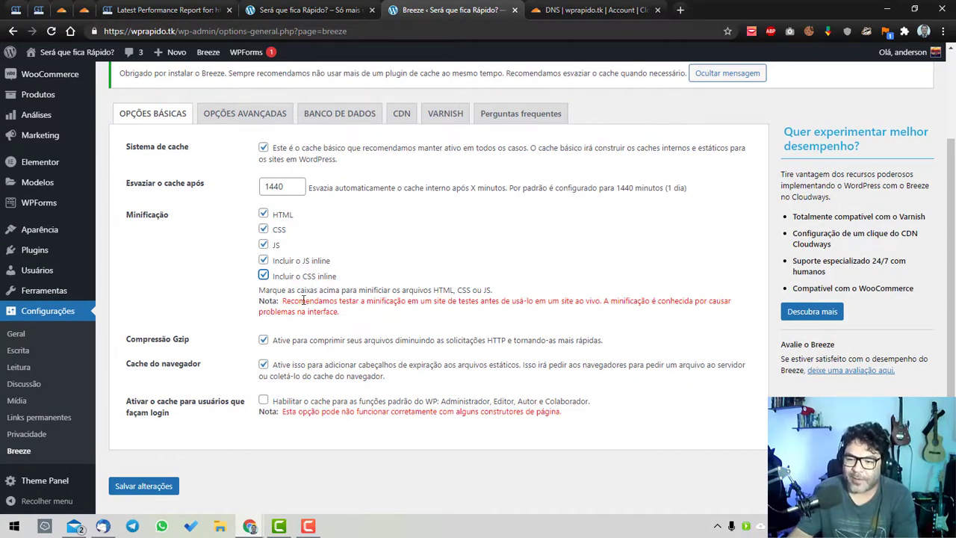
scroll(177, 421, "down", 1)
left_click(152, 449)
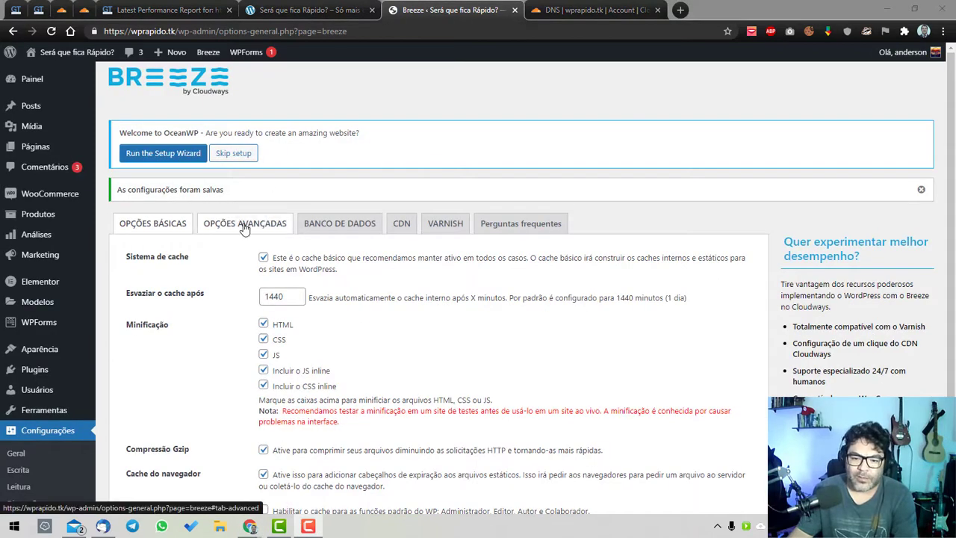
Step: Enable grouping of CSS and JS files in Breeze's advanced options and save the changes
left_click(245, 228)
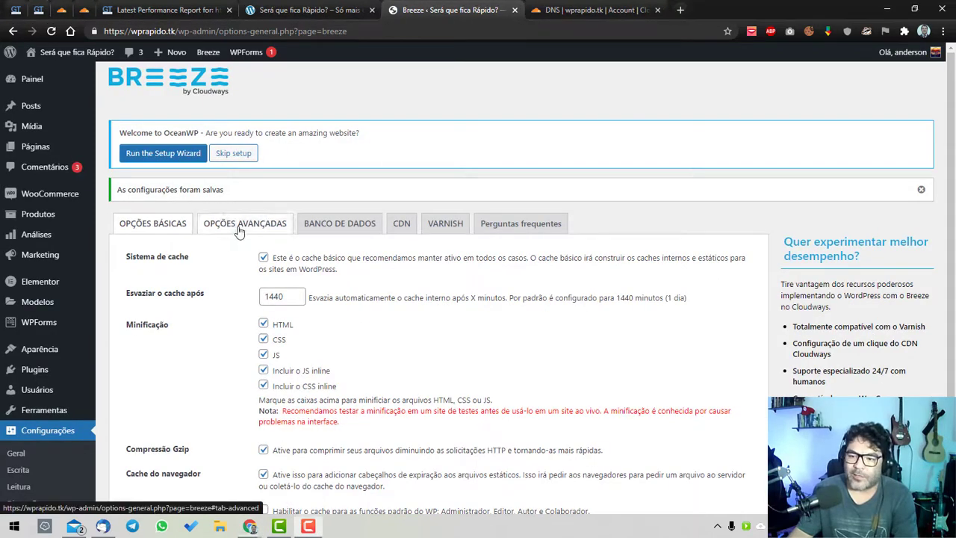
scroll(303, 304, "down", 2)
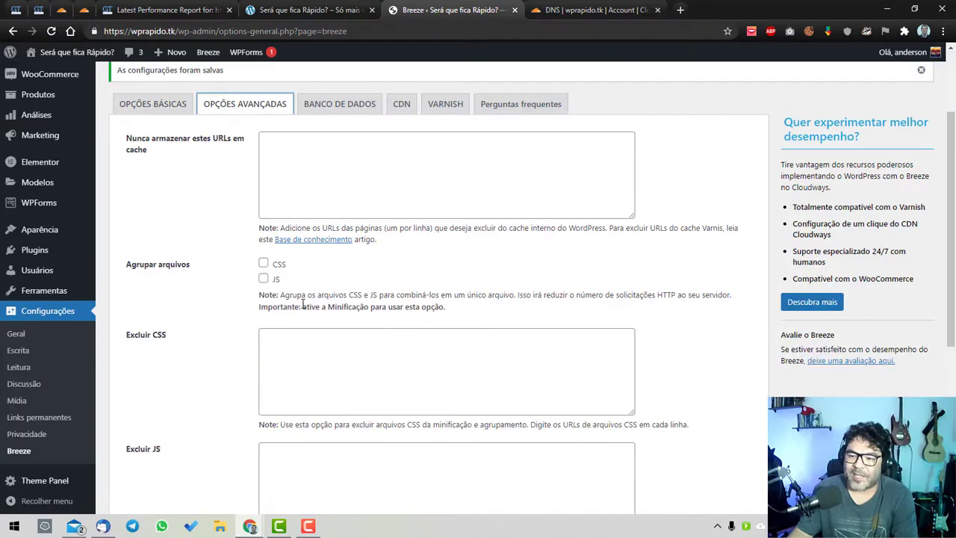
left_click(273, 264)
left_click(273, 280)
scroll(277, 326, "down", 4)
scroll(277, 326, "down", 1)
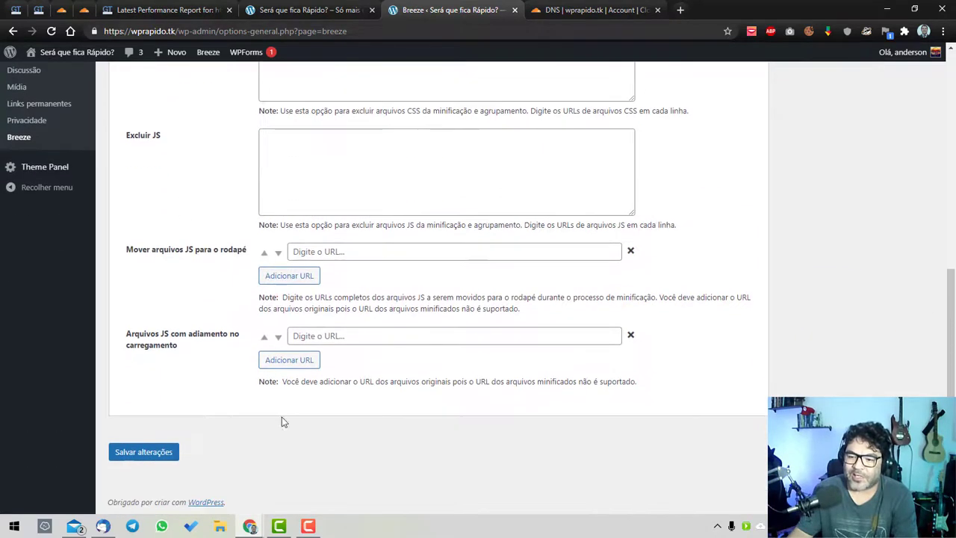
left_click(159, 455)
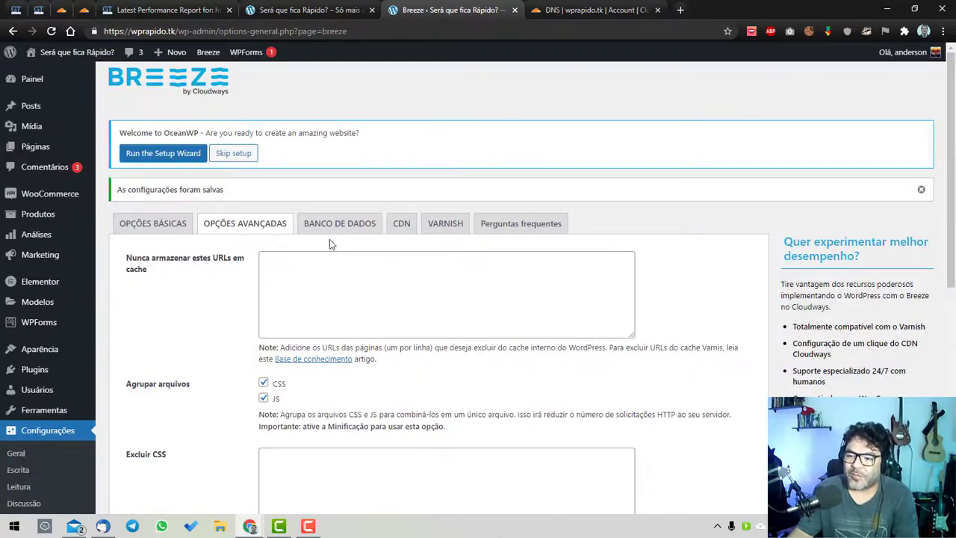
Step: Optimize the WordPress database in Breeze with all cleanup options selected
left_click(337, 226)
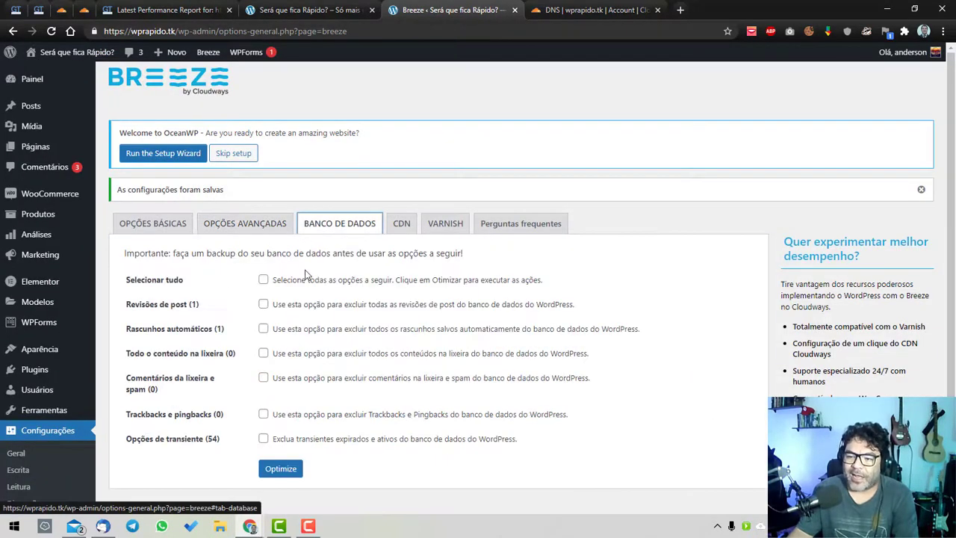
left_click(264, 281)
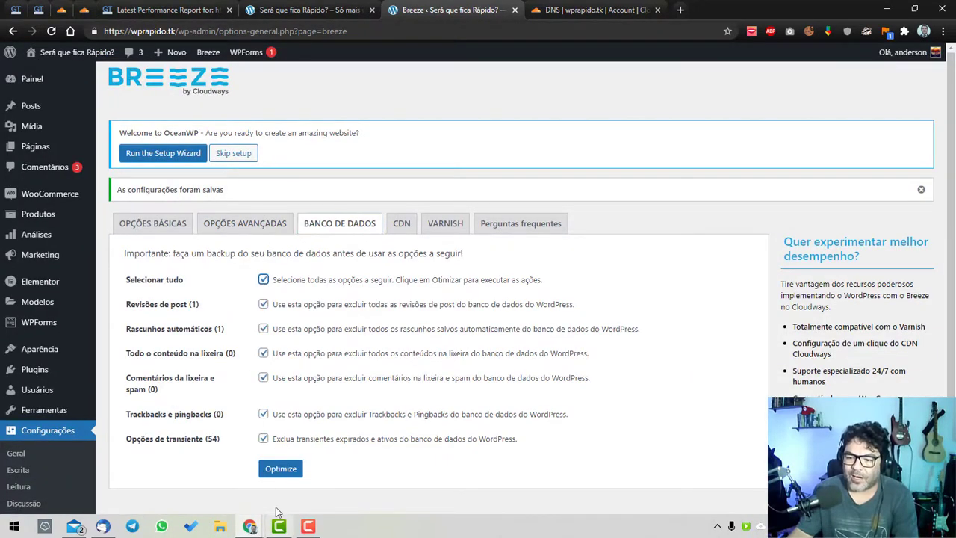
left_click(293, 470)
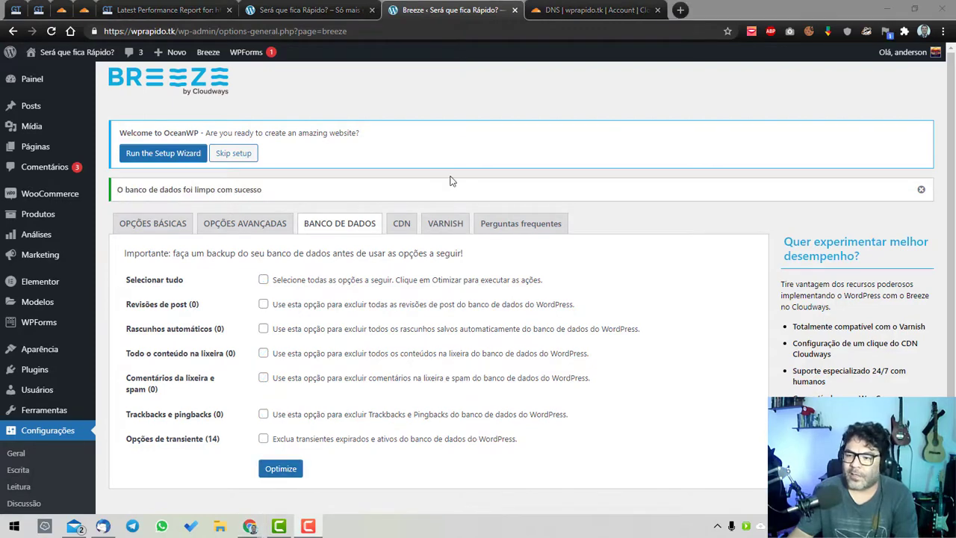
Step: Review Breeze's Varnish settings, including the automatic purge option, its note on Varnish status and the Varnish server
left_click(445, 224)
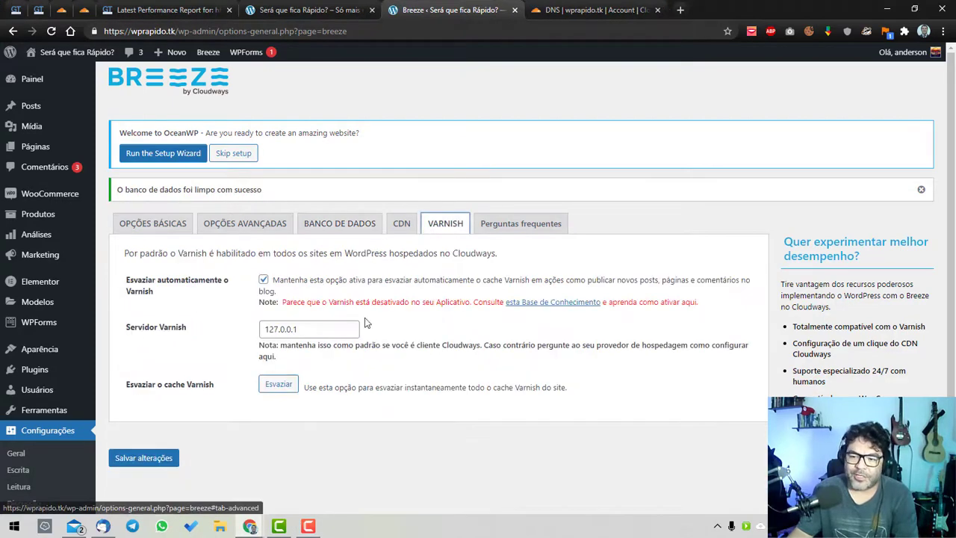
scroll(337, 205, "down", 1)
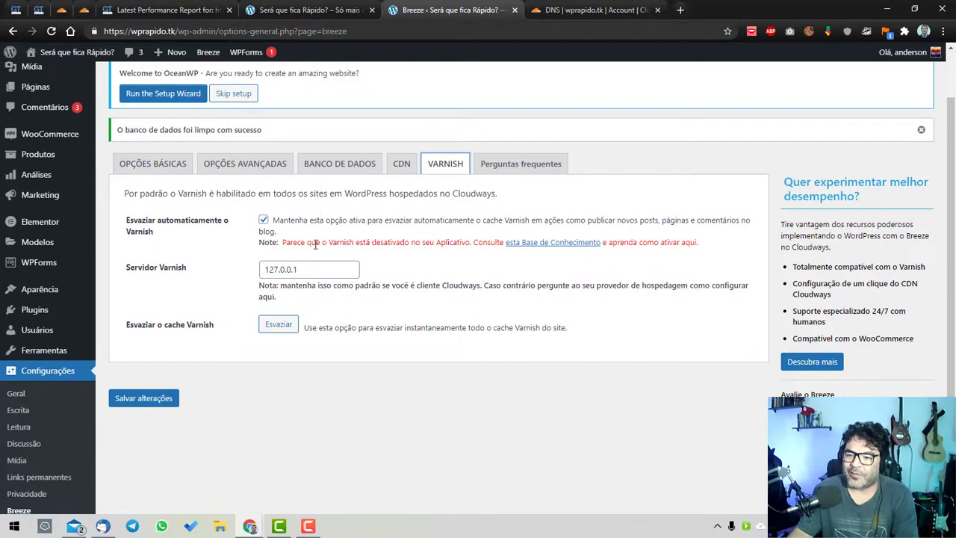
left_click_drag(286, 244, 448, 245)
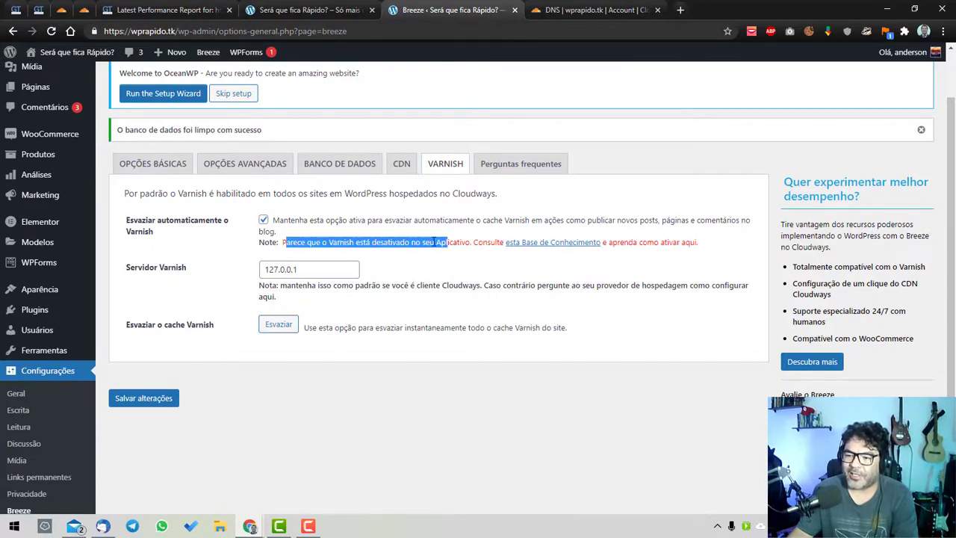
left_click(351, 240)
left_click_drag(332, 242, 415, 244)
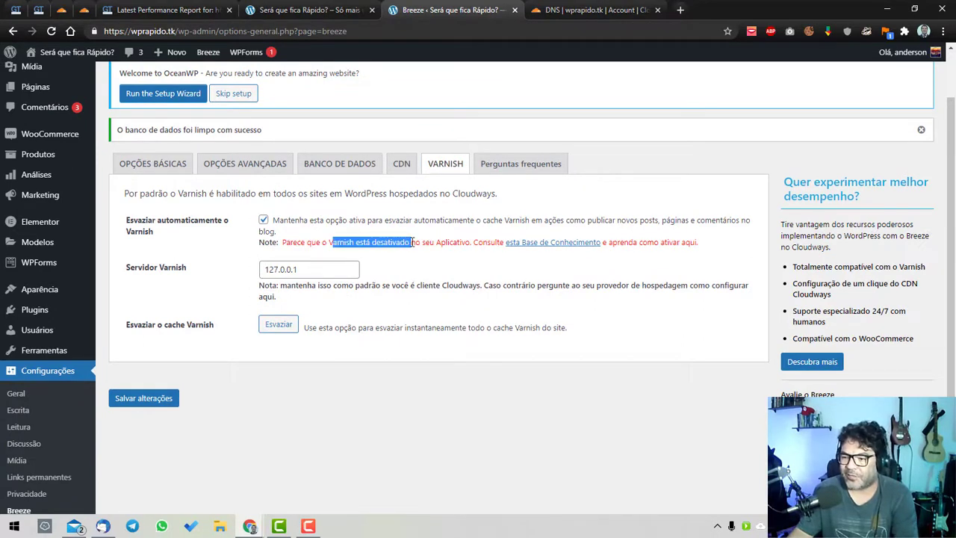
left_click(416, 244)
scroll(239, 112, "up", 1)
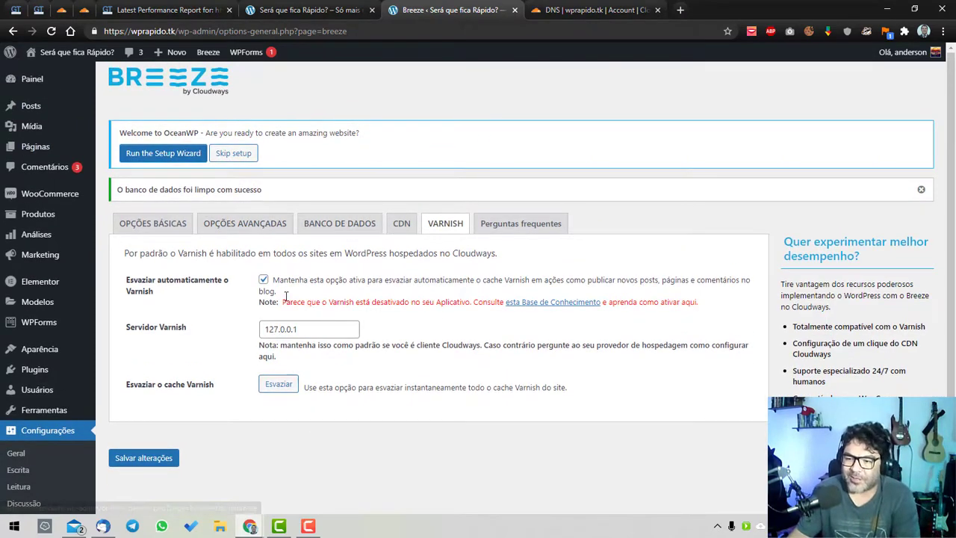
left_click_drag(278, 280, 403, 361)
left_click(348, 296)
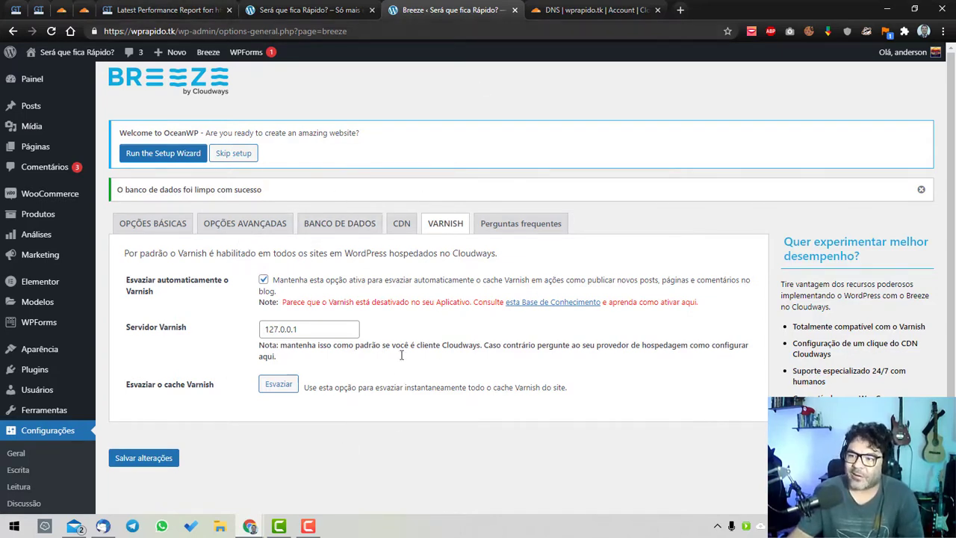
left_click(473, 111)
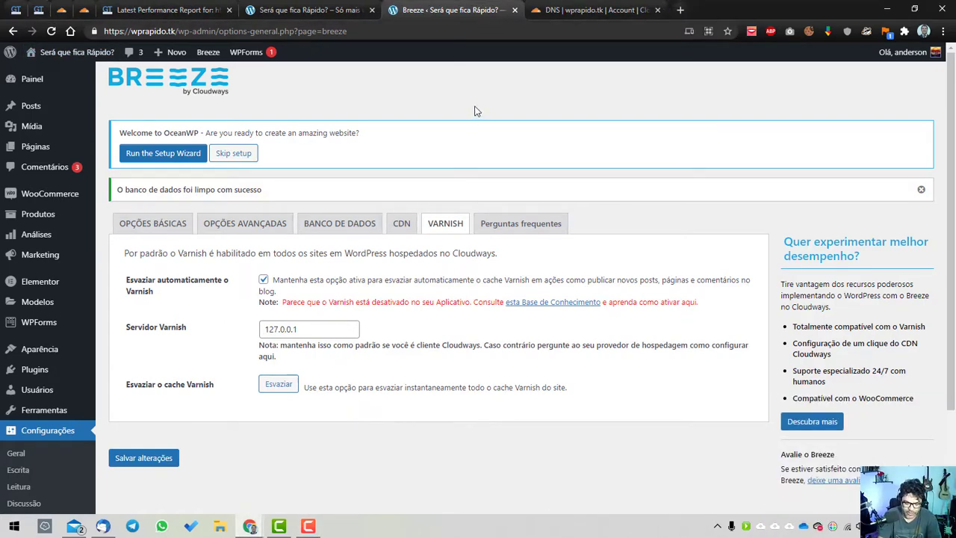
key("ctrl+shift+n")
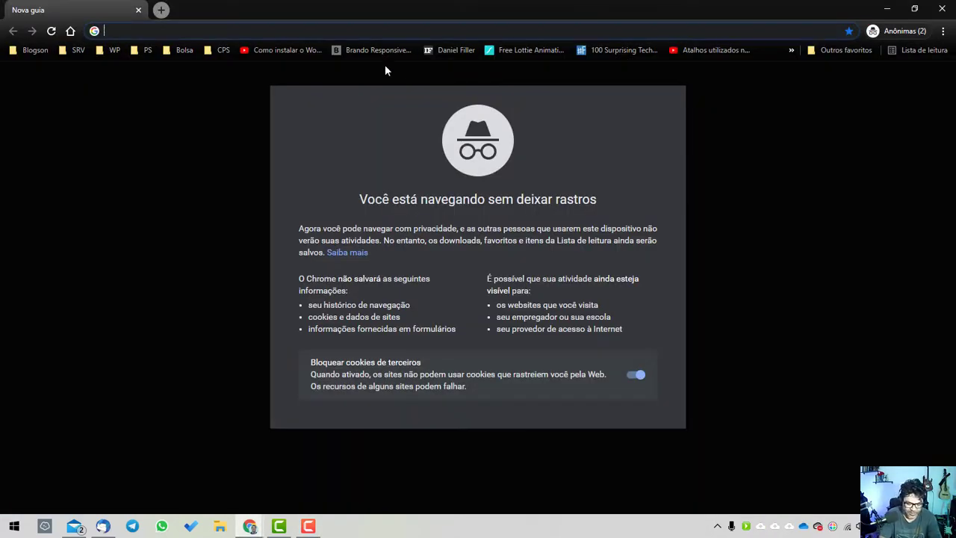
left_click_drag(413, 3, 447, 66)
type("wpra")
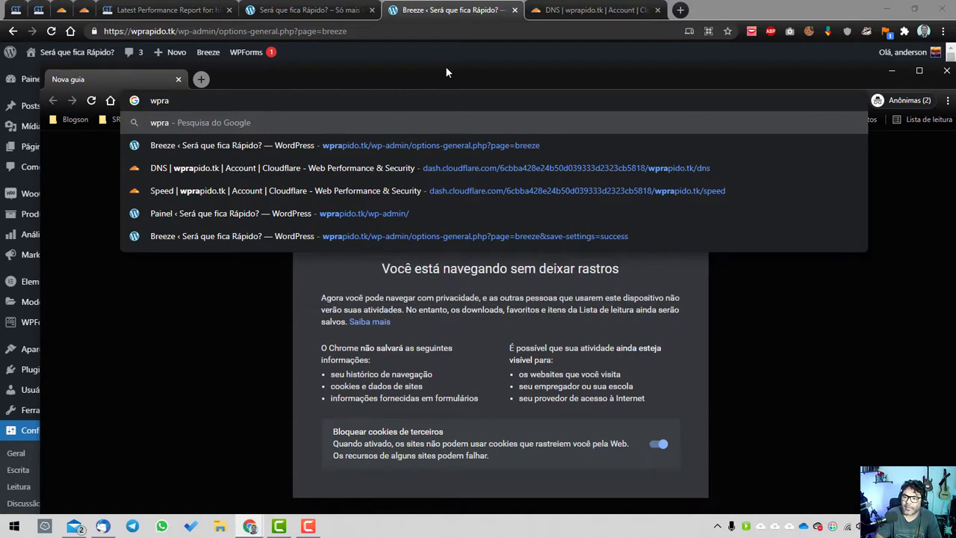
key("Down")
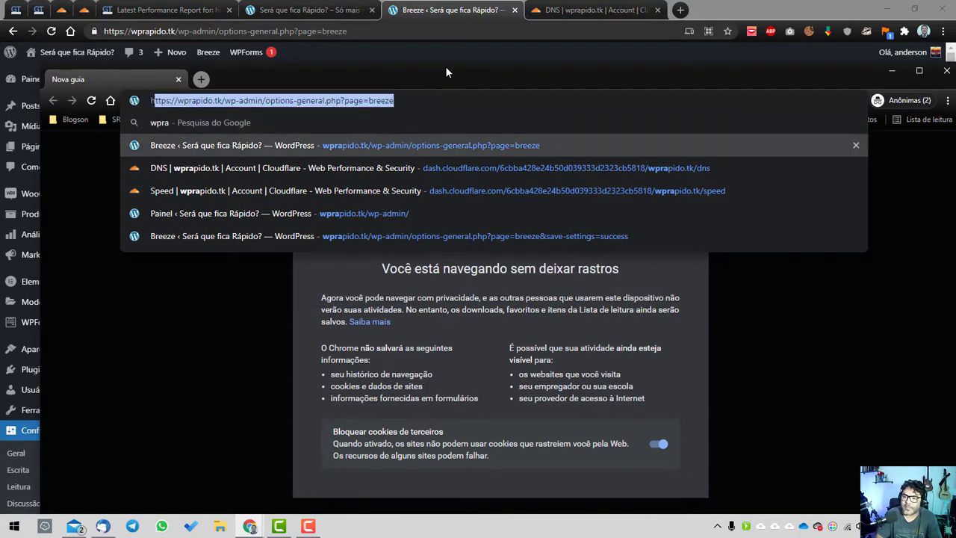
key("shift+Right")
key("shift+Right")
key("shift+Right")
key("shift+Right")
key("shift+Right")
key("shift+Right")
key("shift+Right")
key("shift+Right")
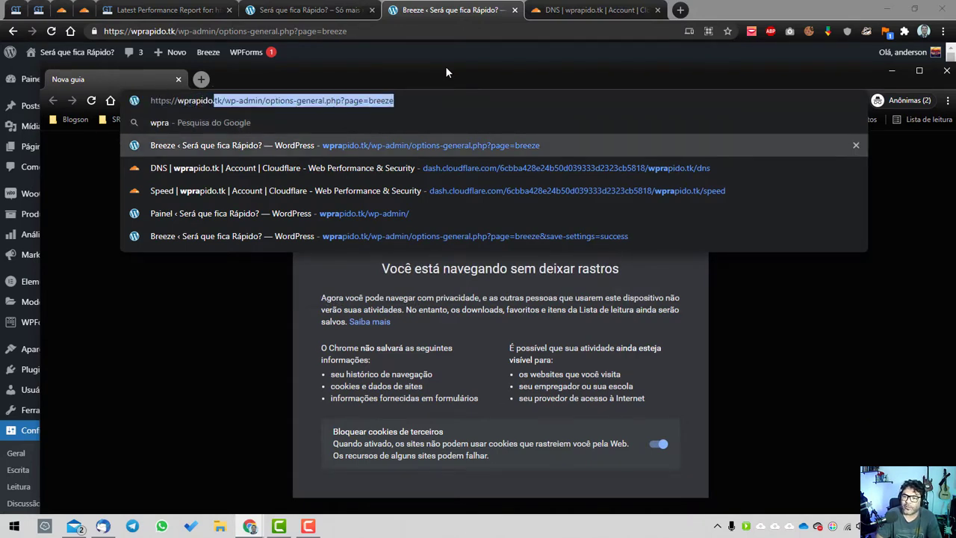
key("BackSpace")
key("Return")
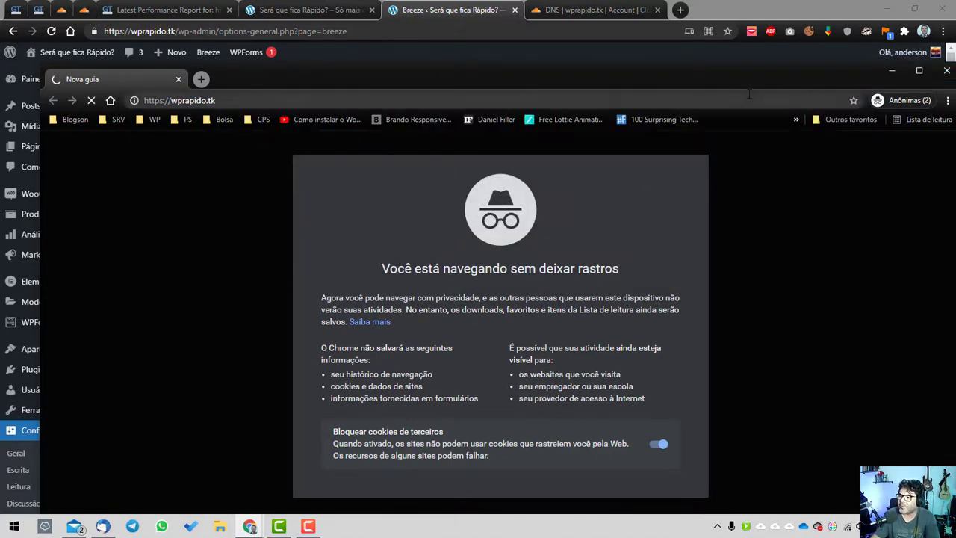
left_click_drag(676, 82, 606, 78)
double_click(606, 77)
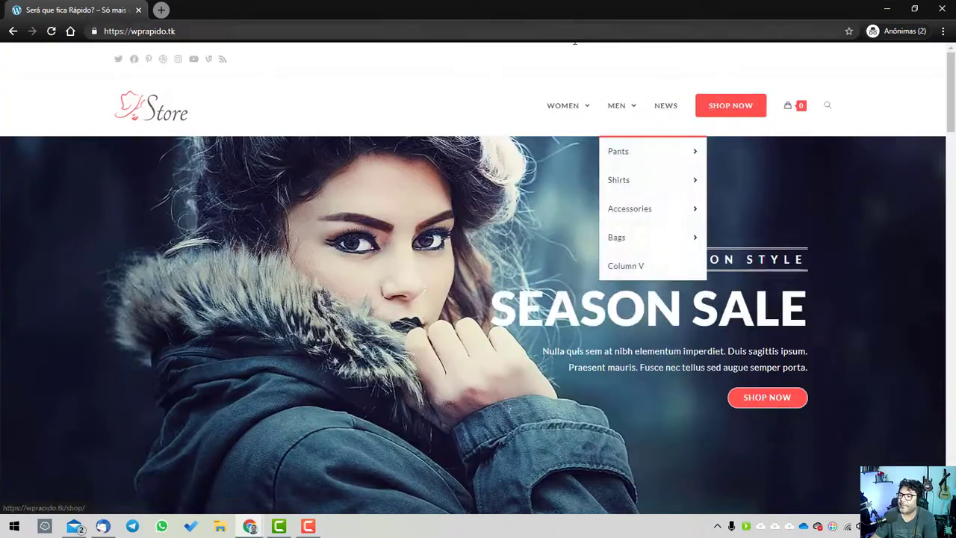
Step: Reload the store's homepage from its logo and look through its product sections to judge loading speed
left_click(168, 120)
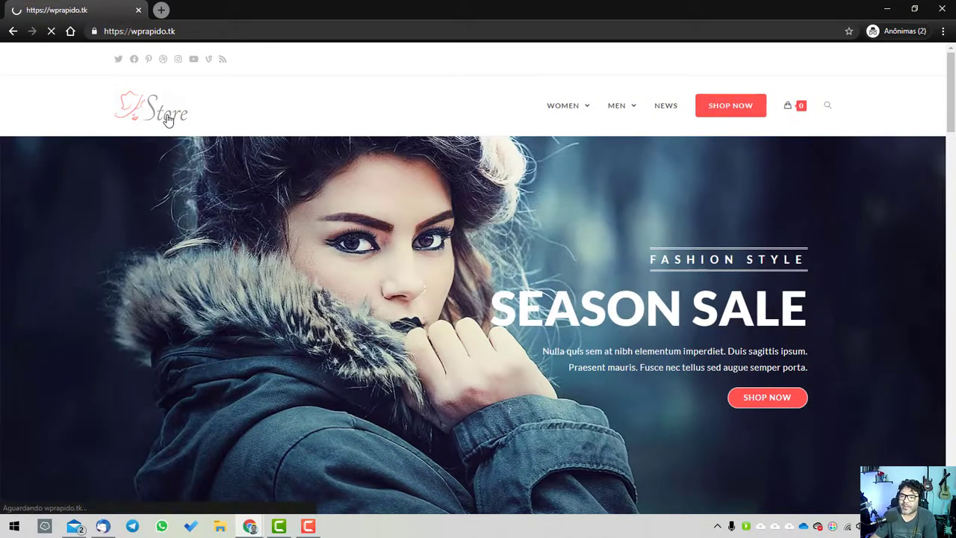
scroll(307, 269, "down", 5)
scroll(314, 284, "down", 15)
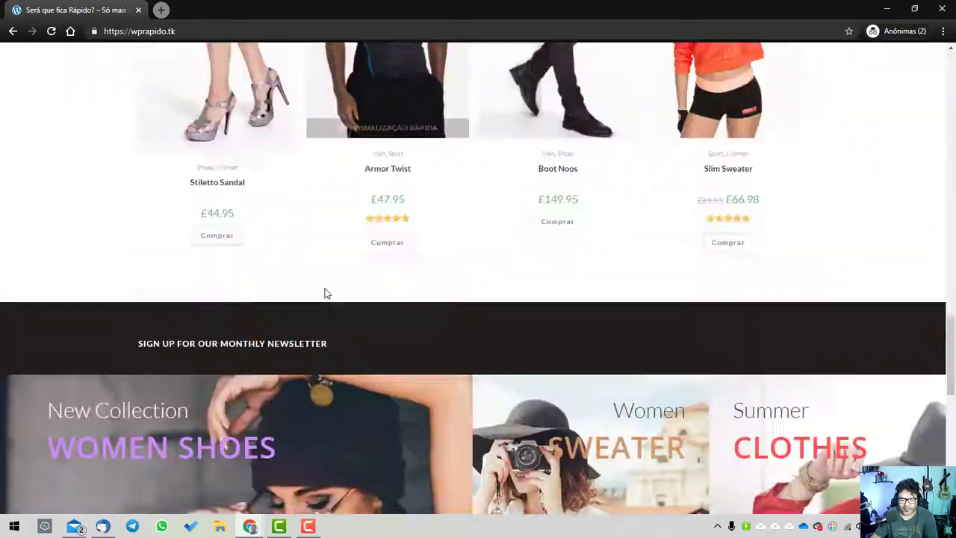
left_click(325, 308)
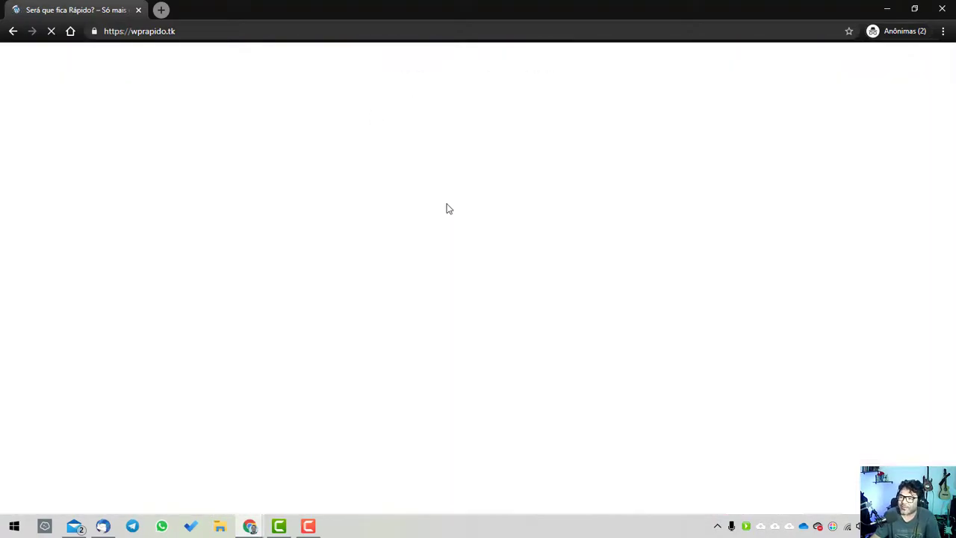
scroll(485, 232, "up", 8)
scroll(525, 255, "up", 10)
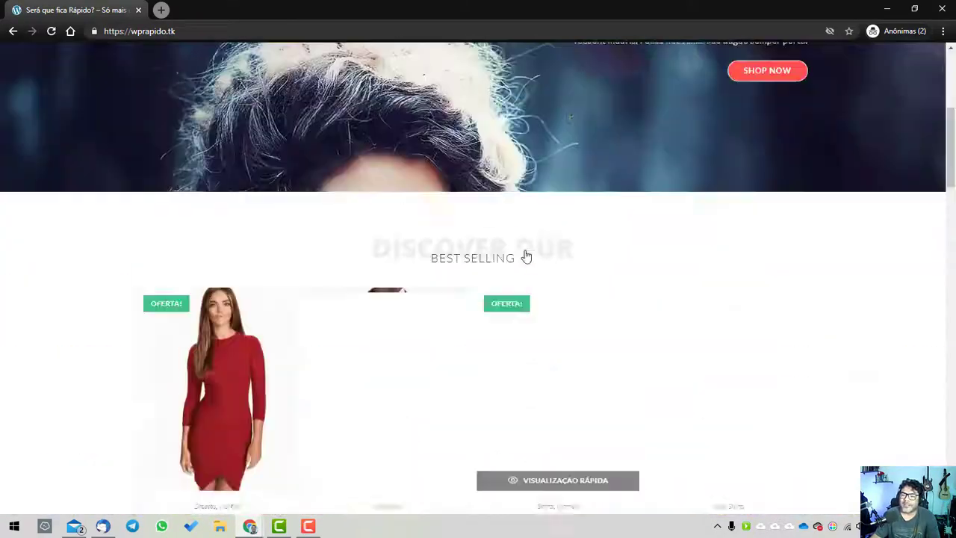
scroll(457, 338, "down", 5)
scroll(457, 338, "down", 1)
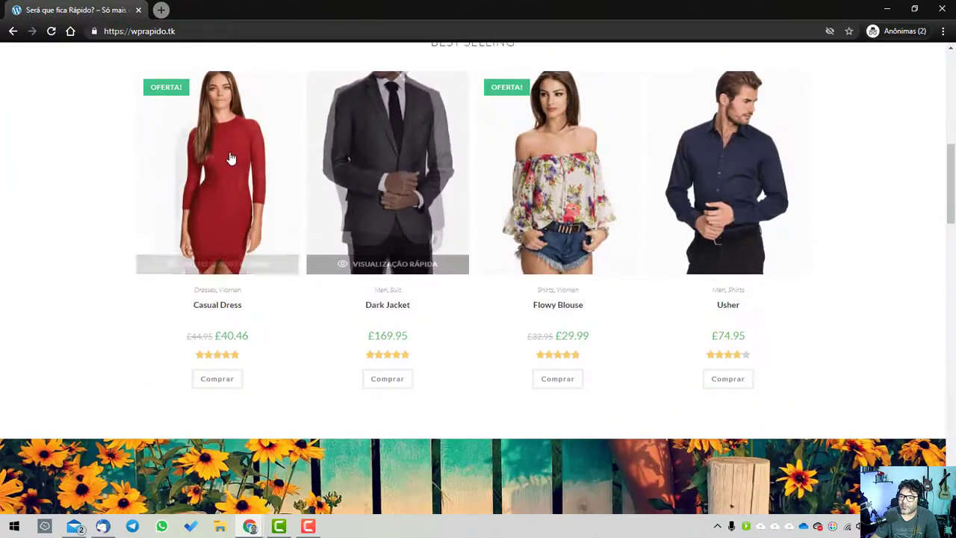
Step: Check how fast the Casual Dress product page, the homepage and the Shop page load, then minimize the incognito window
left_click(314, 153)
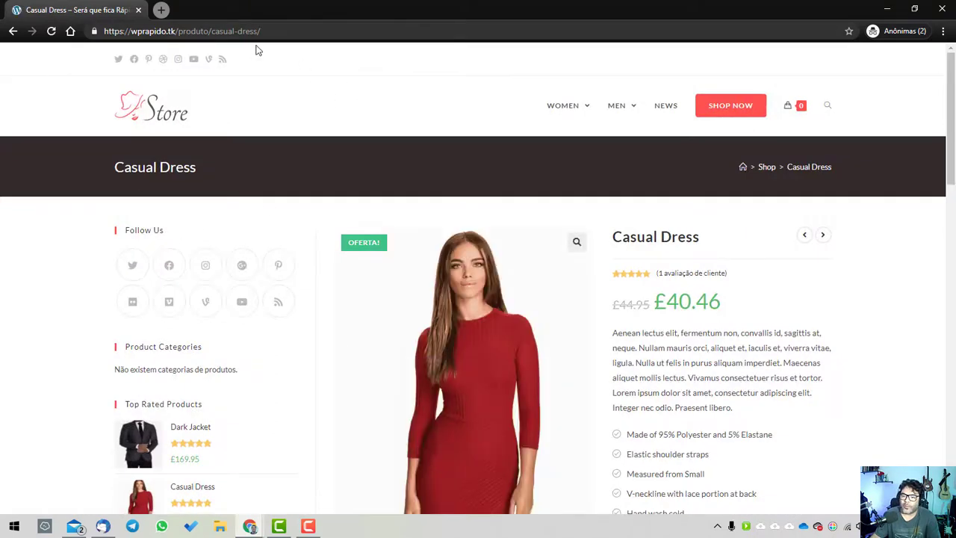
left_click(171, 119)
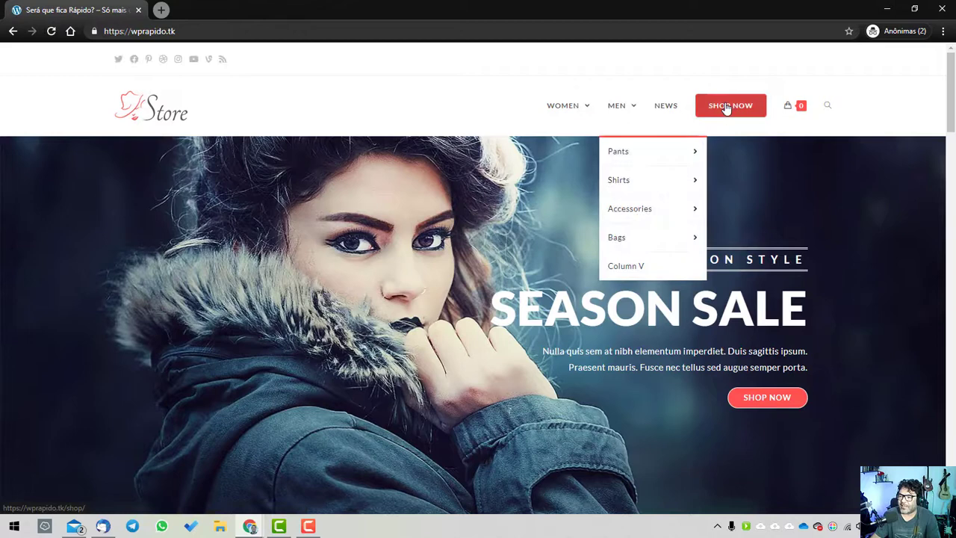
left_click(726, 109)
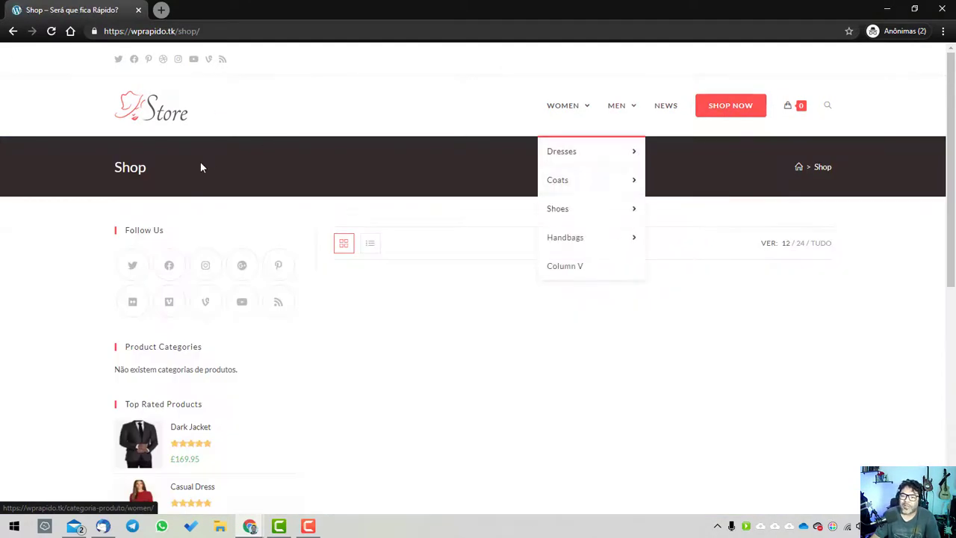
left_click(153, 110)
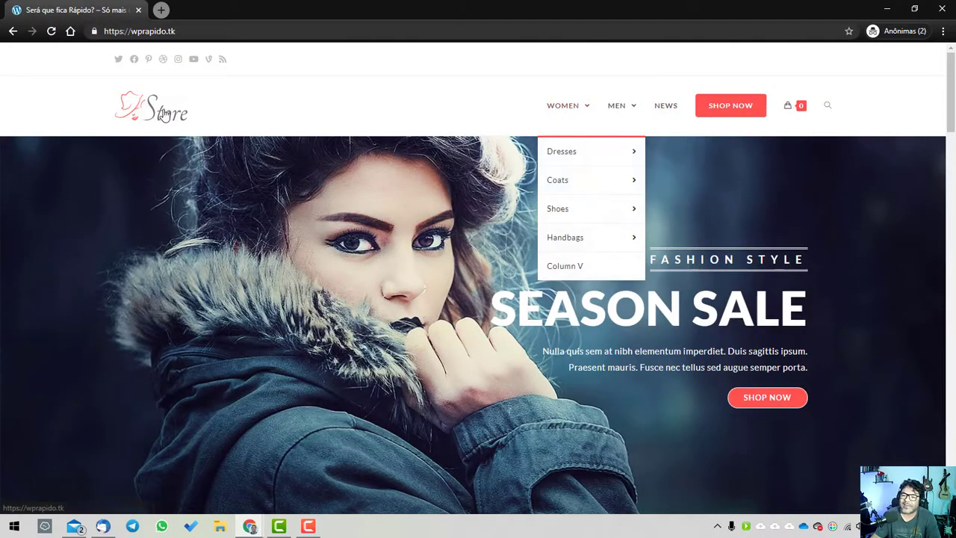
left_click(155, 110)
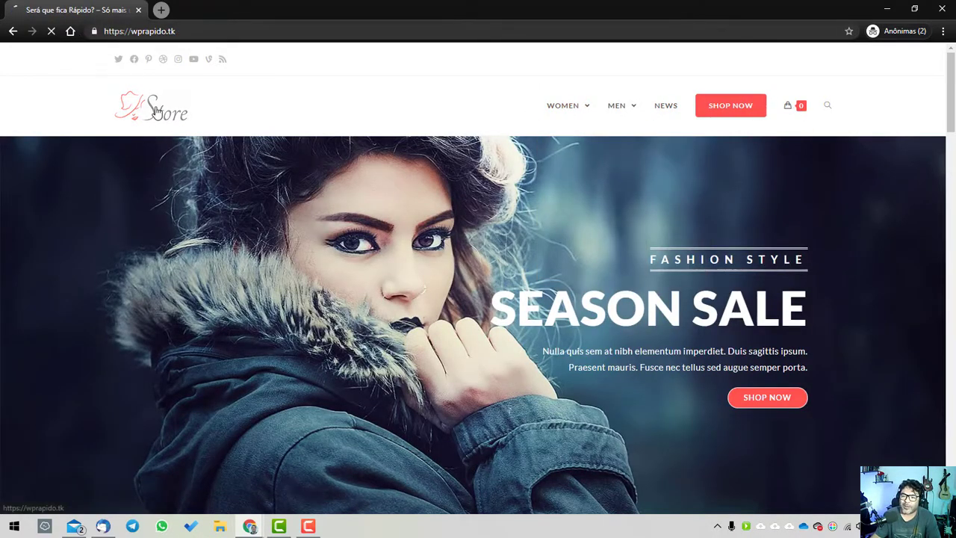
left_click(886, 9)
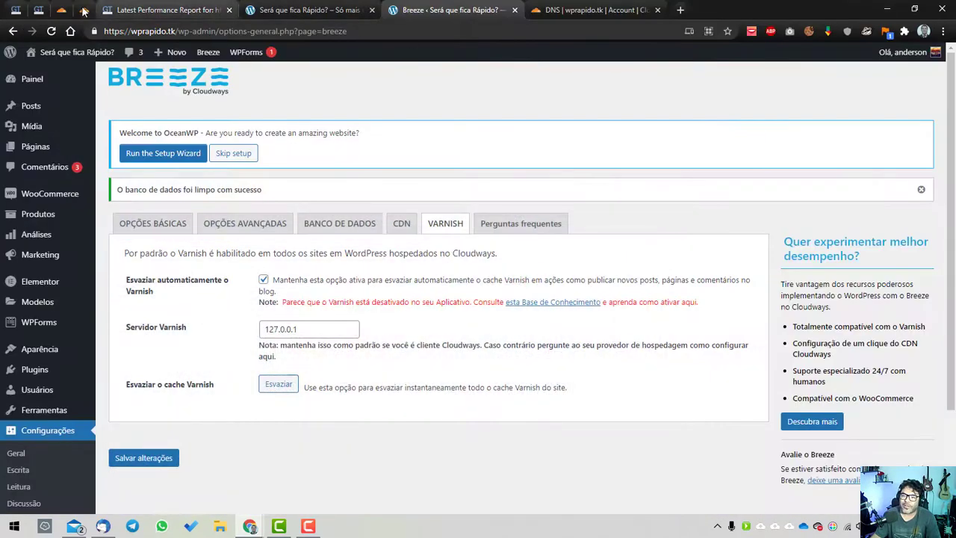
left_click(140, 10)
scroll(918, 286, "up", 10)
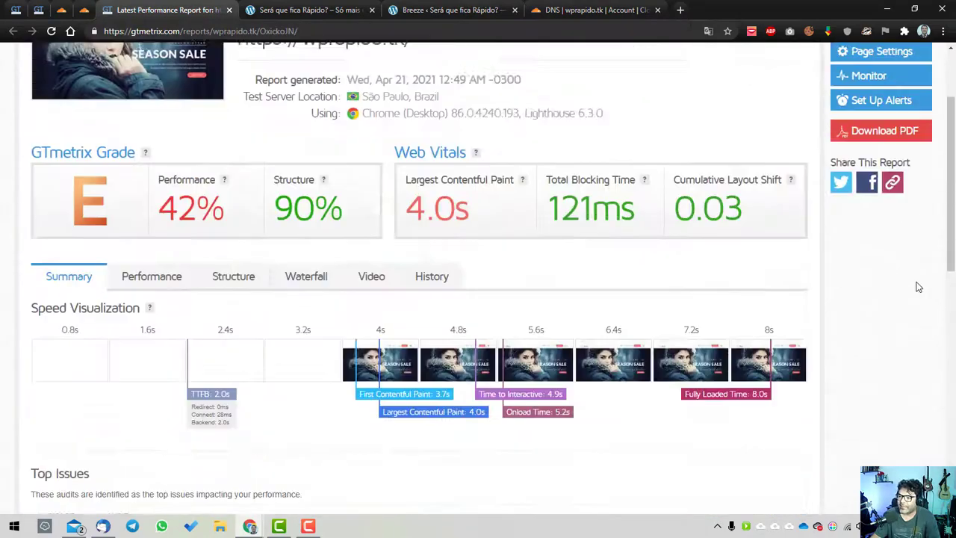
scroll(919, 287, "up", 2)
middle_click(851, 116)
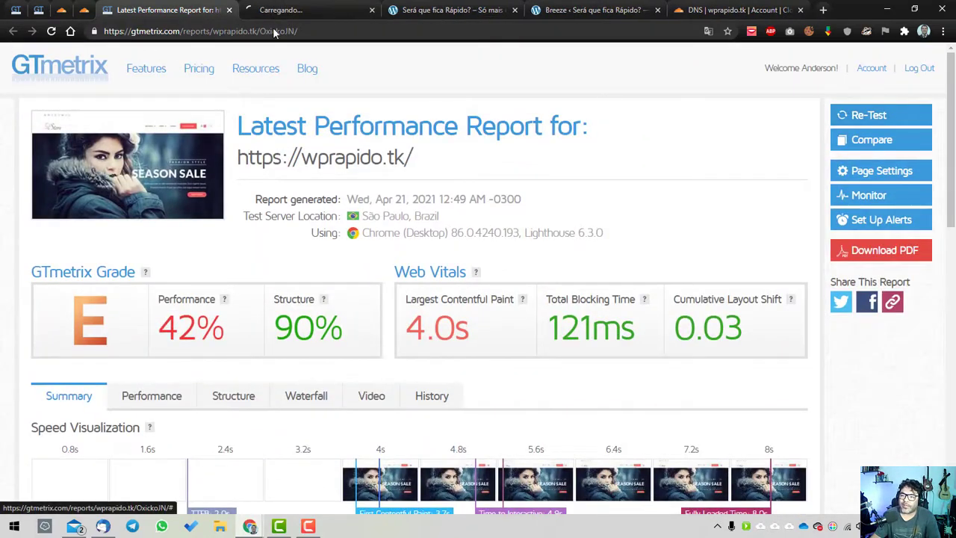
left_click(293, 10)
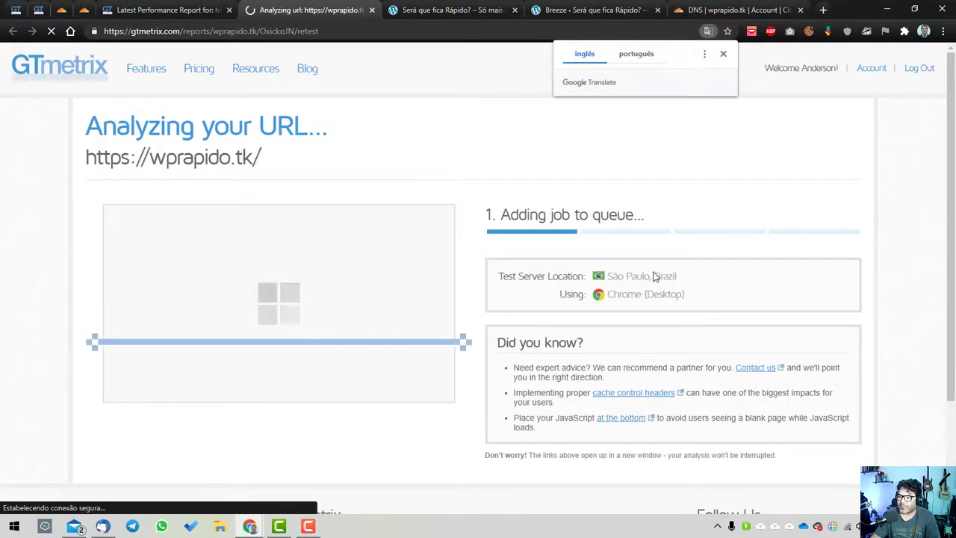
left_click(672, 177)
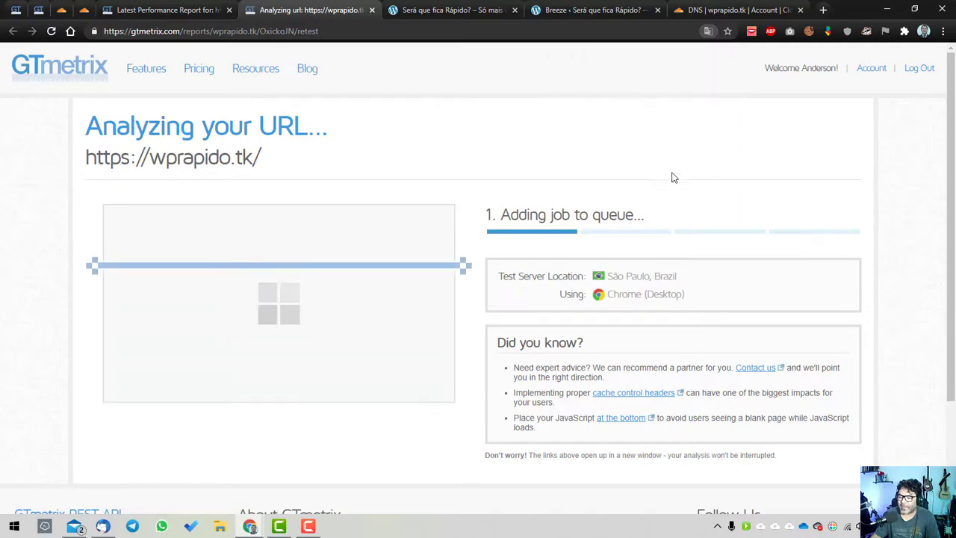
scroll(572, 283, "down", 2)
scroll(572, 282, "up", 2)
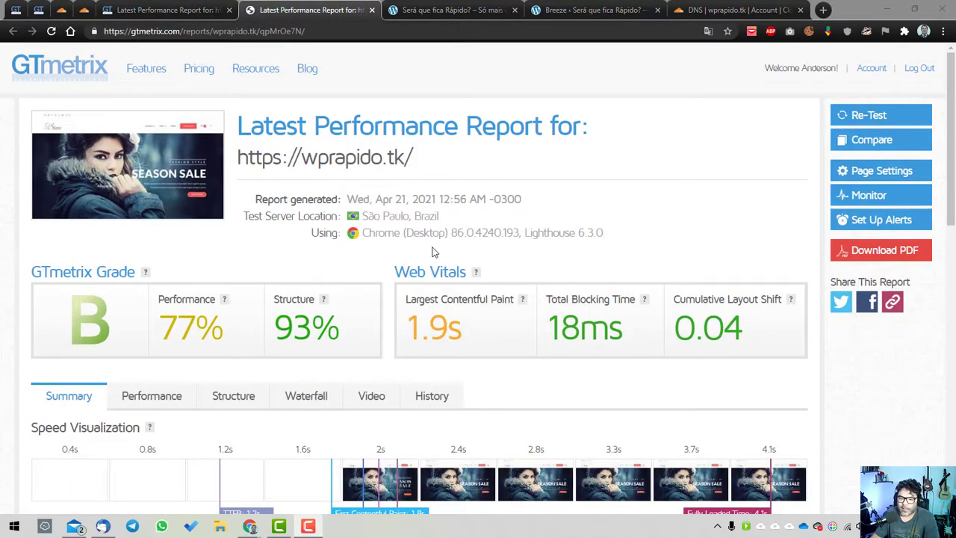
Step: Examine the new GTmetrix report's grades, web vitals and speed visualization, including the fully loaded time
scroll(606, 217, "down", 1)
scroll(678, 252, "down", 2)
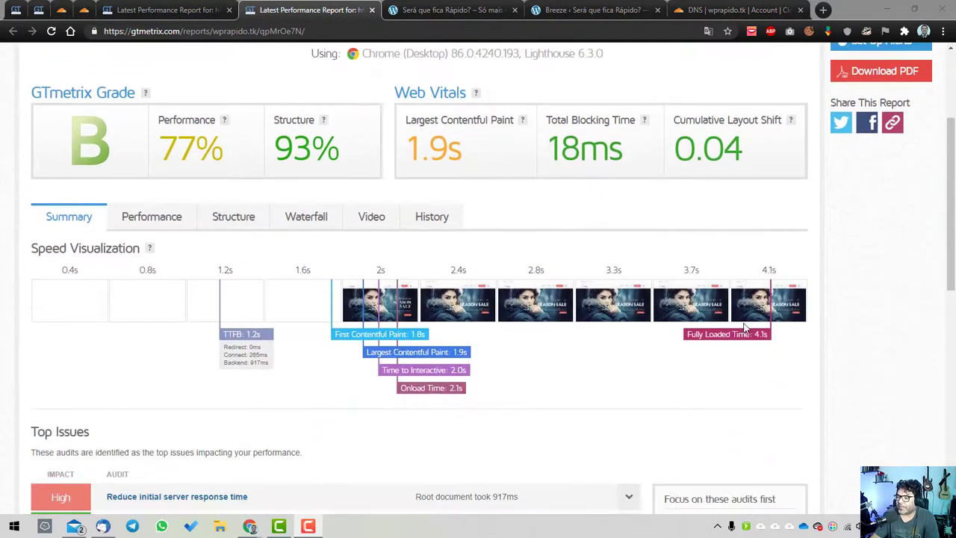
left_click_drag(764, 271, 807, 279)
left_click(789, 275)
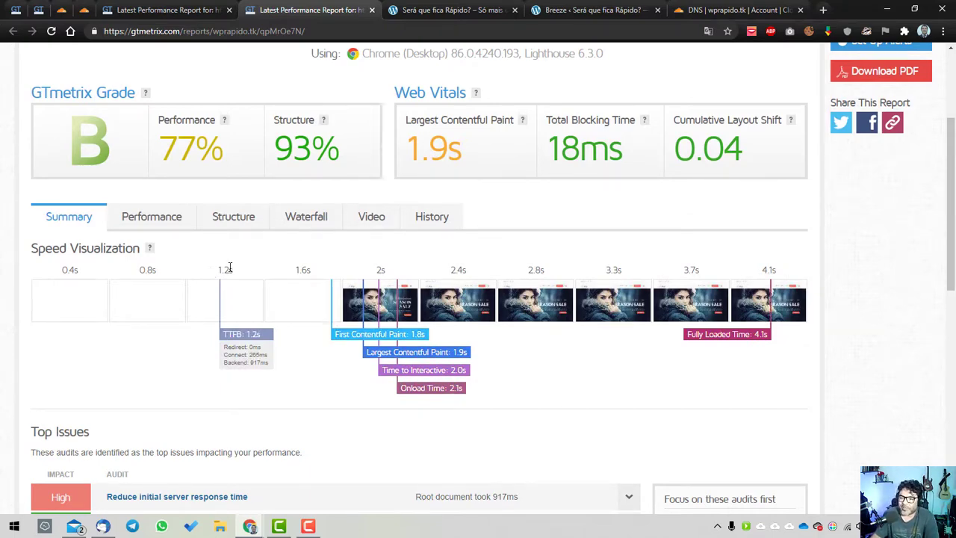
Step: Examine the report's waterfall chart for the root document, the Breeze files and the slowest requests
left_click(297, 219)
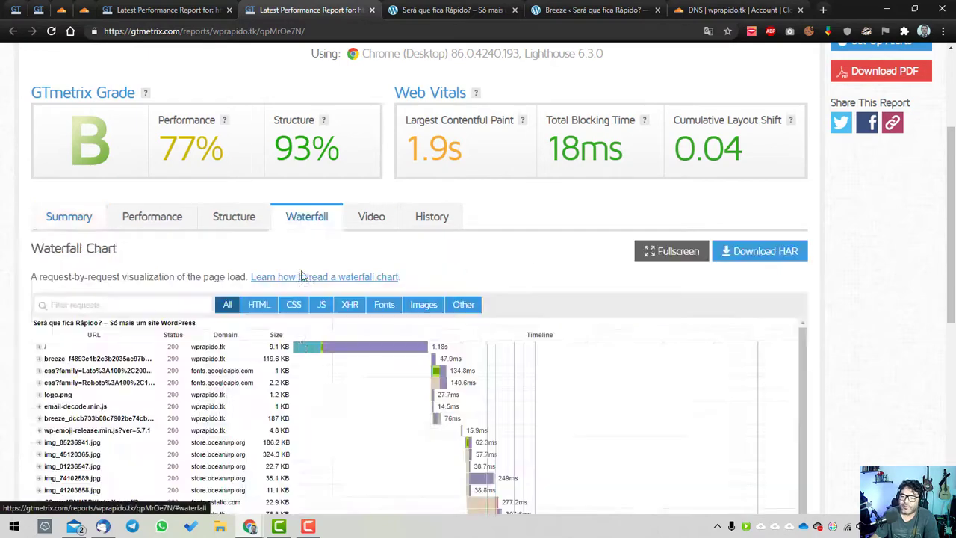
scroll(685, 395, "down", 10)
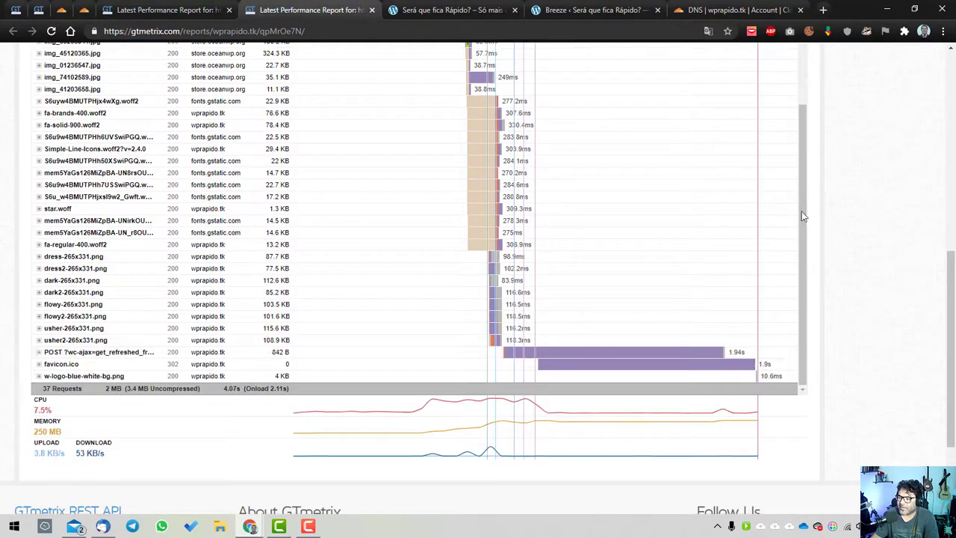
scroll(810, 314, "up", 10)
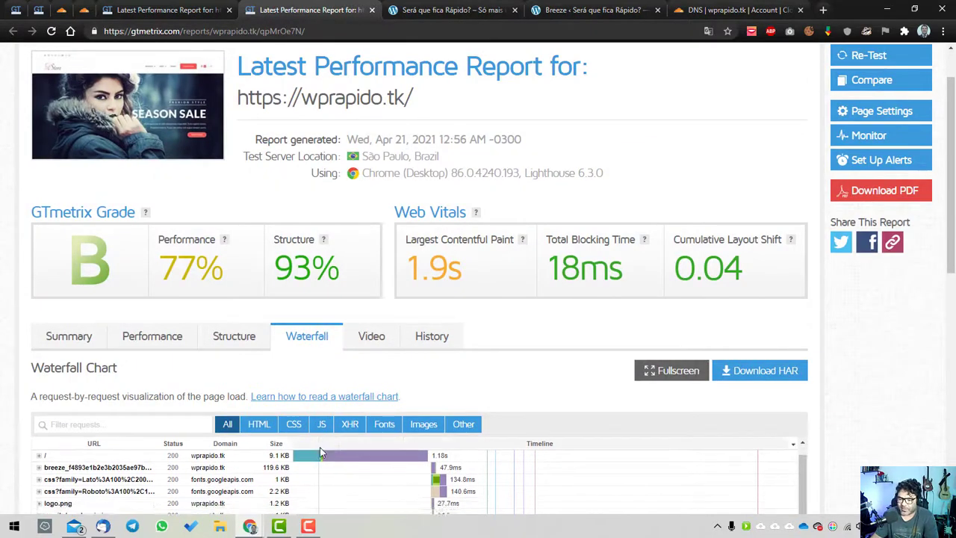
scroll(666, 467, "down", 5)
scroll(754, 424, "up", 2)
scroll(754, 424, "up", 3)
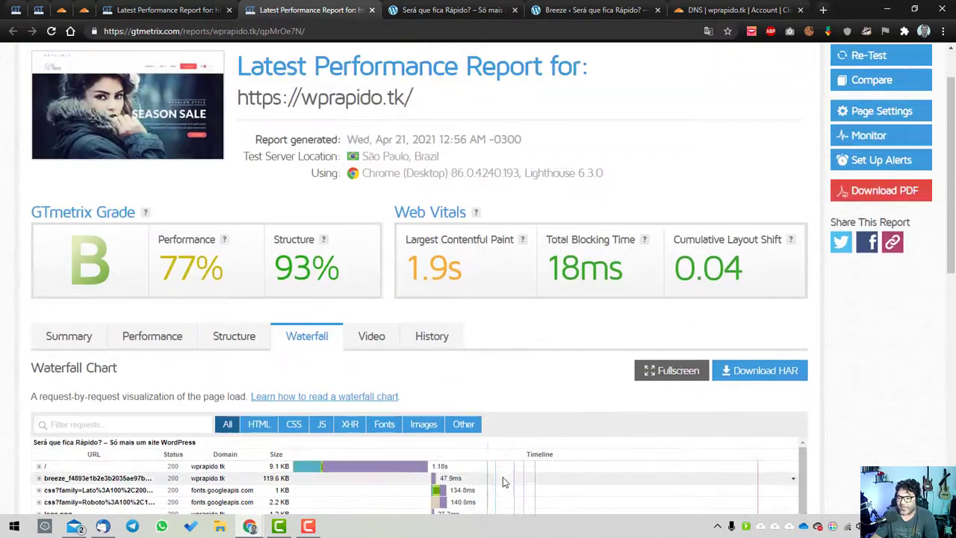
scroll(759, 453, "down", 3)
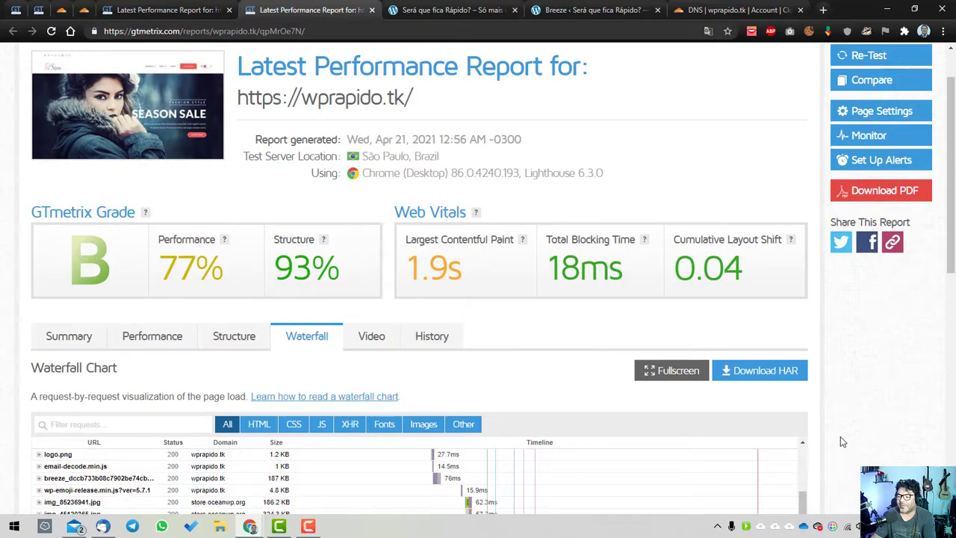
scroll(841, 441, "down", 3)
scroll(520, 413, "up", 6)
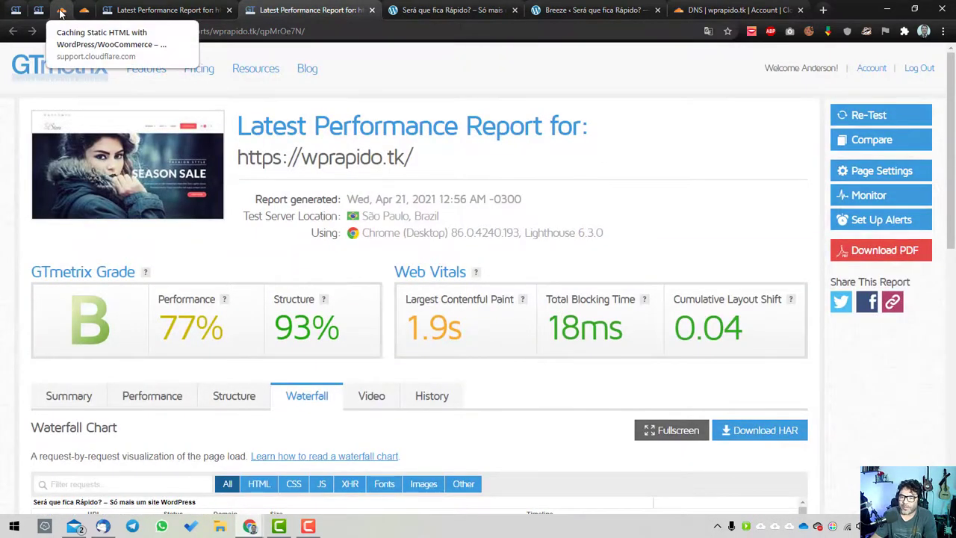
Step: Review the heading of Cloudflare's help article on caching static HTML with WordPress/WooCommerce
left_click(83, 13)
scroll(457, 254, "up", 2)
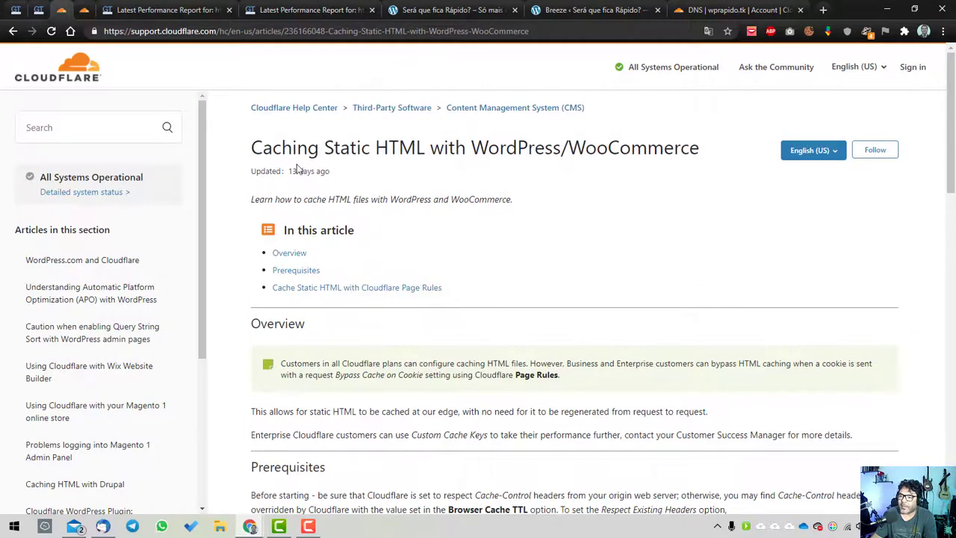
left_click_drag(281, 148, 492, 148)
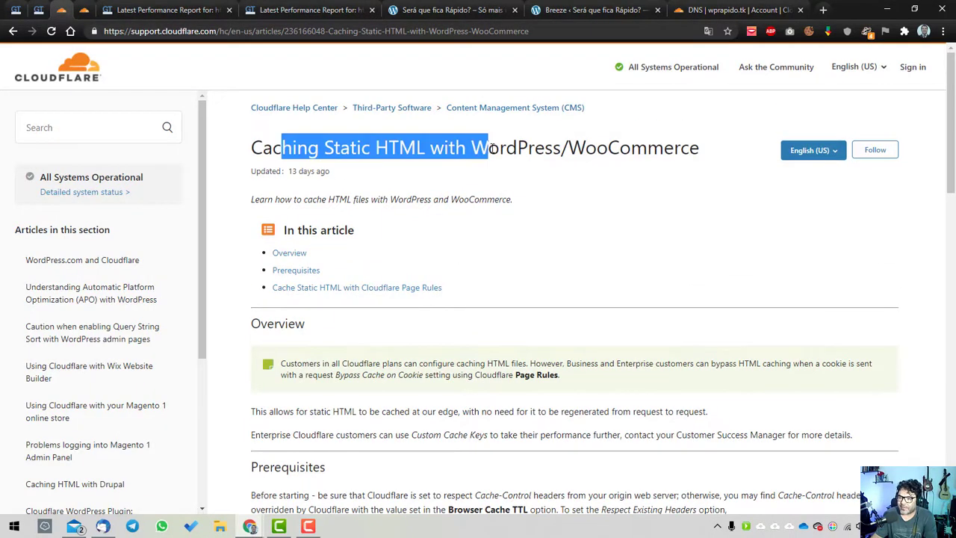
left_click(83, 10)
left_click(62, 10)
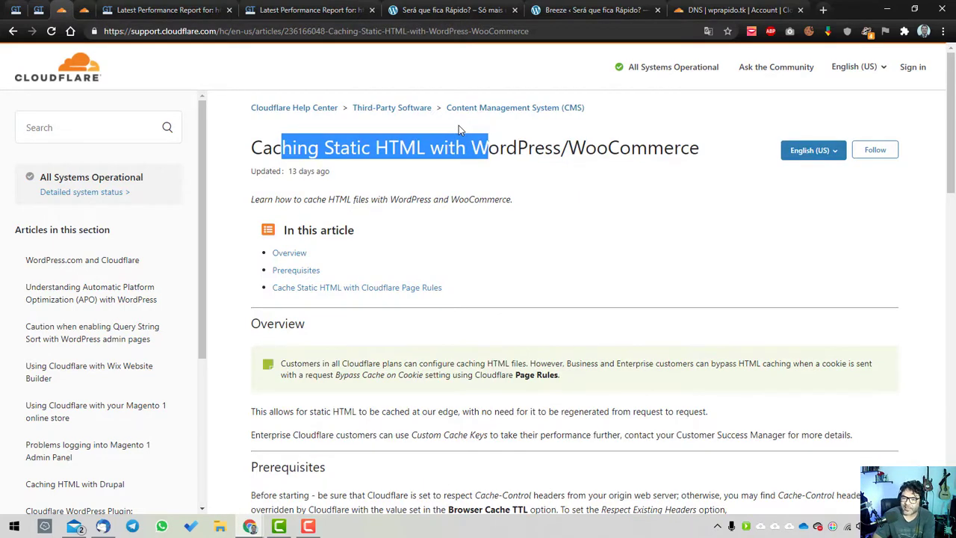
Step: Open the Rules section for wprapido.tk in the Cloudflare dashboard, then return to the Breeze settings page
left_click(747, 10)
left_click(529, 107)
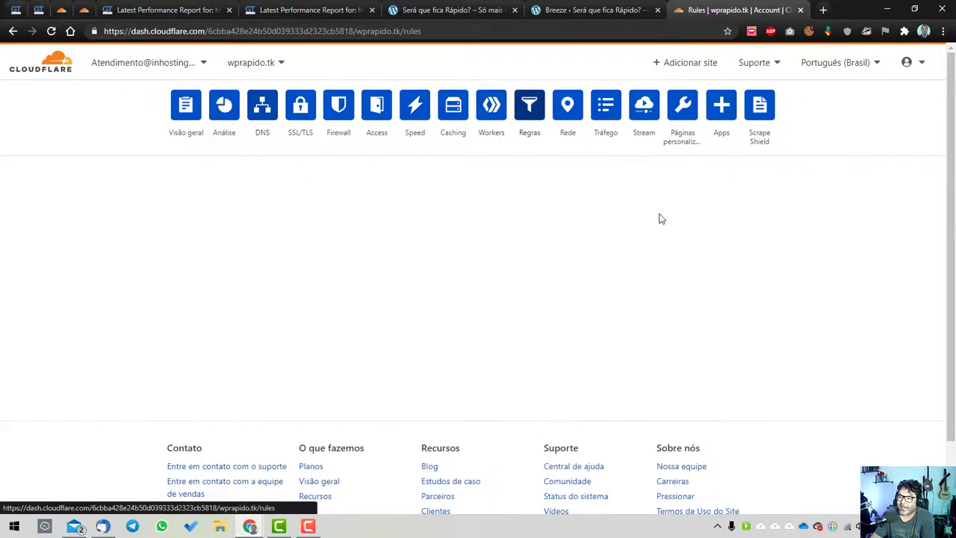
left_click(594, 10)
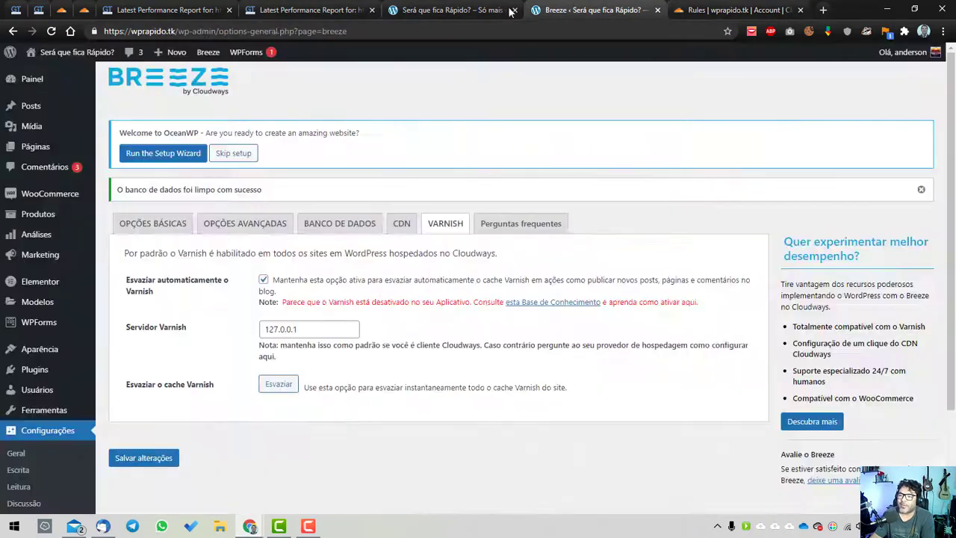
left_click_drag(104, 31, 178, 31)
key("ctrl+c")
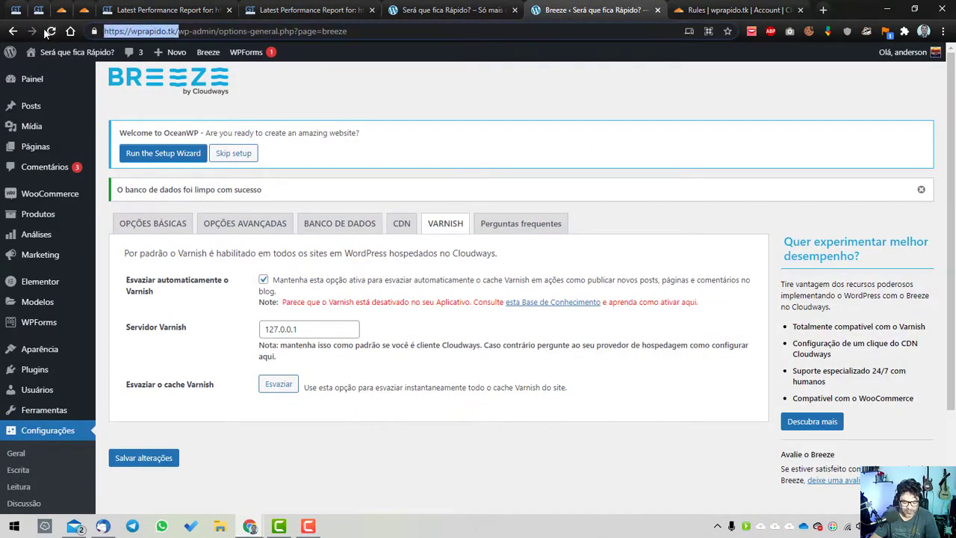
left_click(749, 10)
scroll(337, 403, "down", 3)
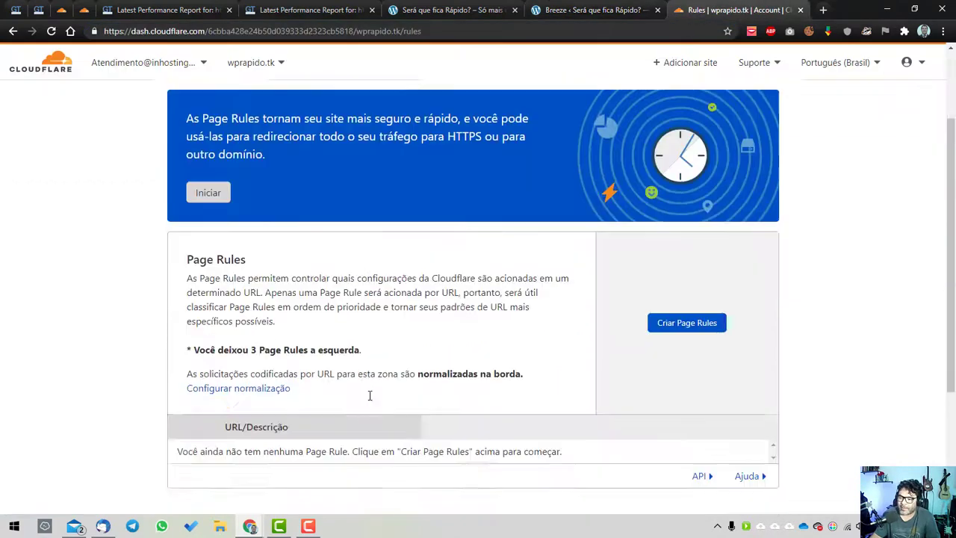
left_click(676, 261)
left_click(352, 310)
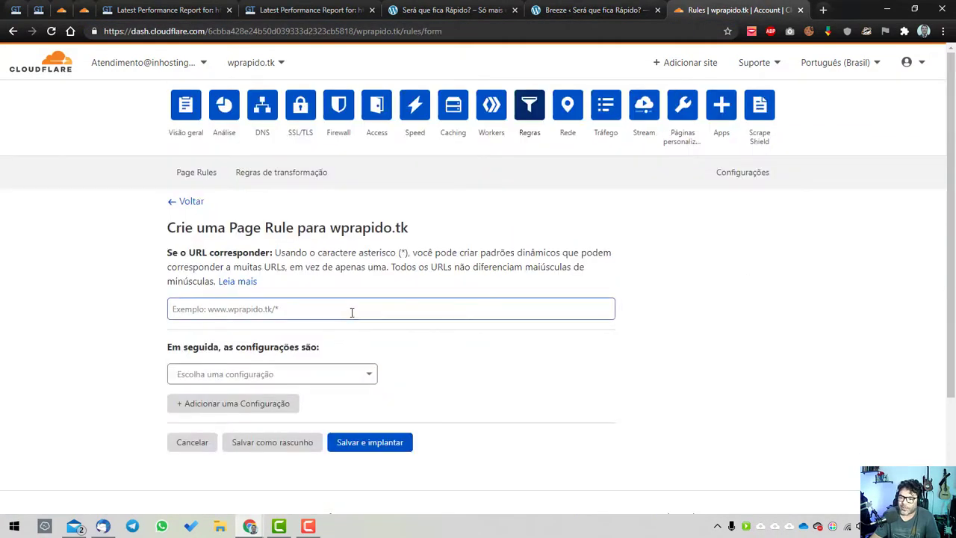
key("ctrl+v")
type("*")
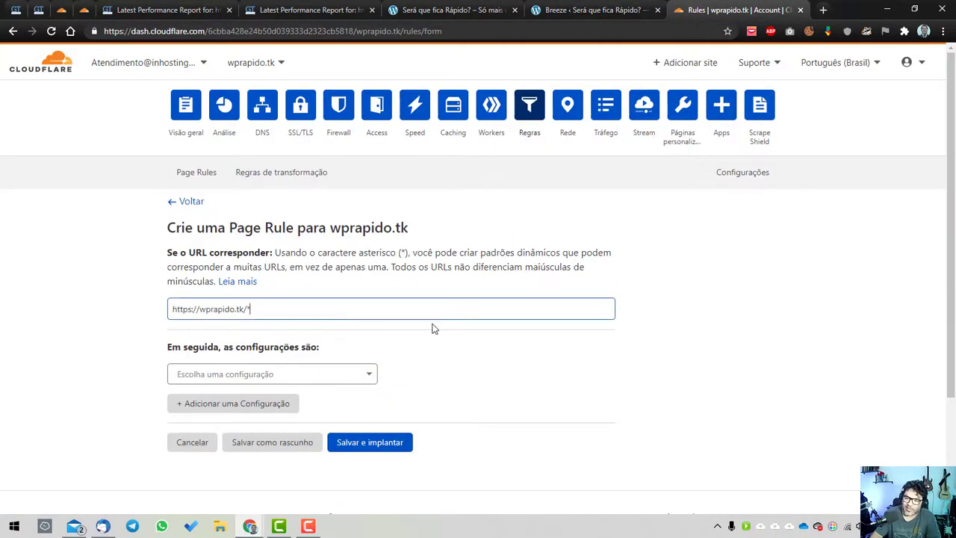
Step: Set the rule's "Nível de cache" to "Armazene tudo em cache" and save and deploy it
left_click(327, 379)
type("cac")
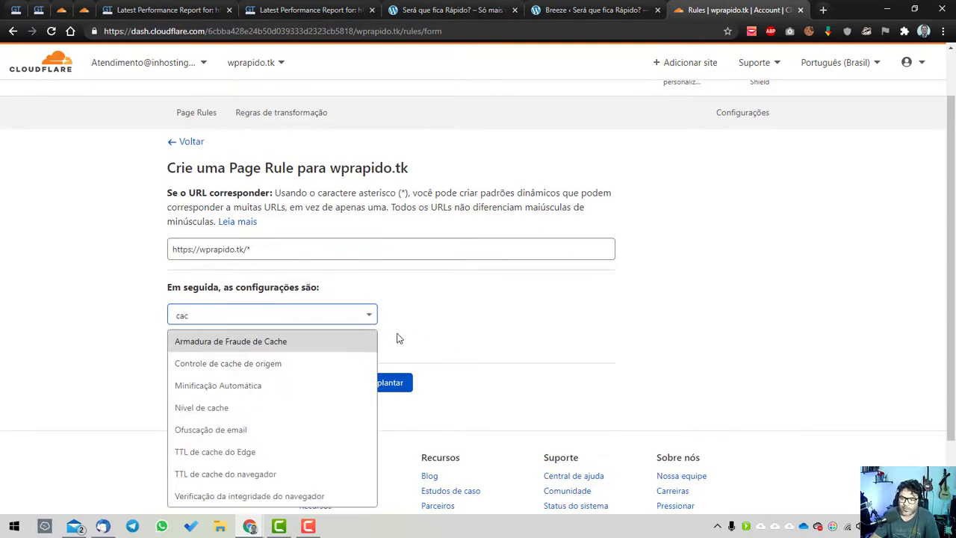
type("he")
left_click(249, 384)
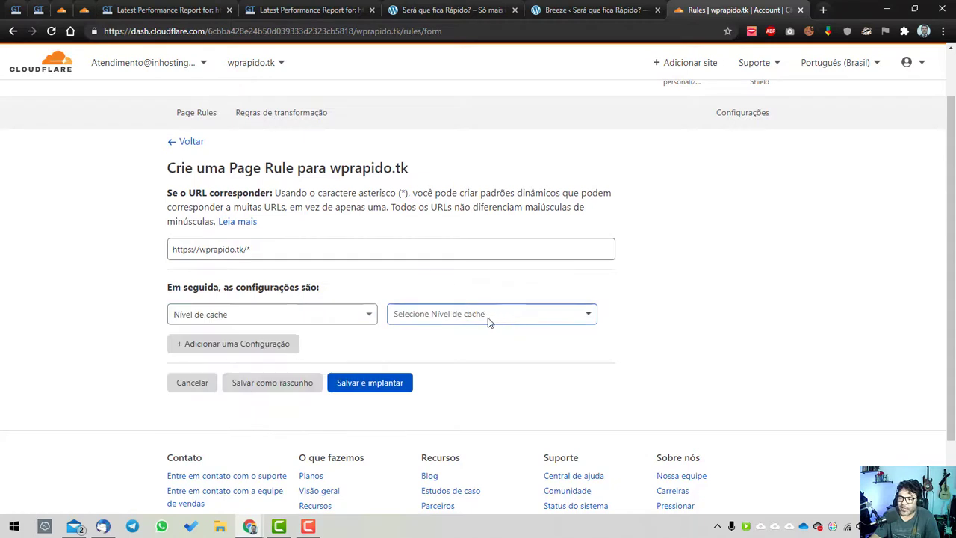
left_click(488, 317)
left_click(454, 430)
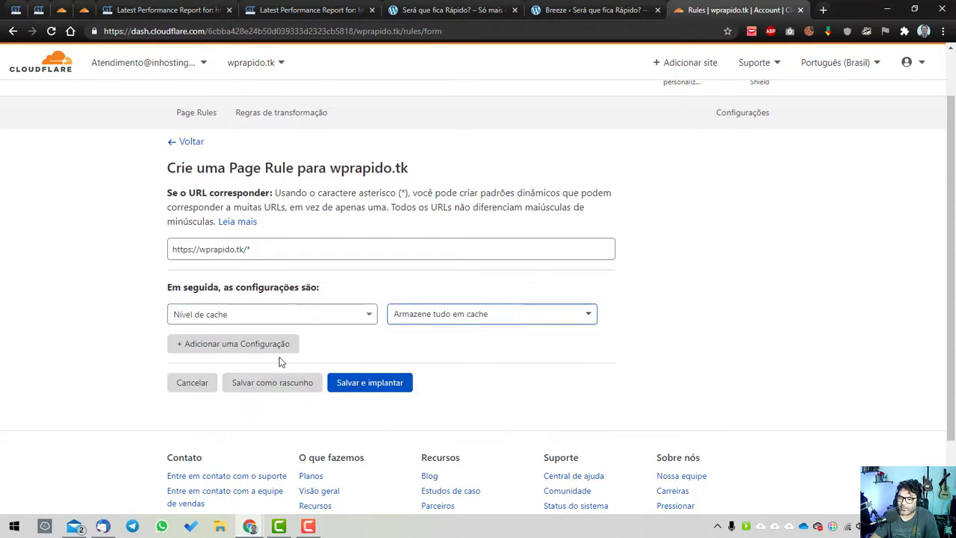
left_click(387, 394)
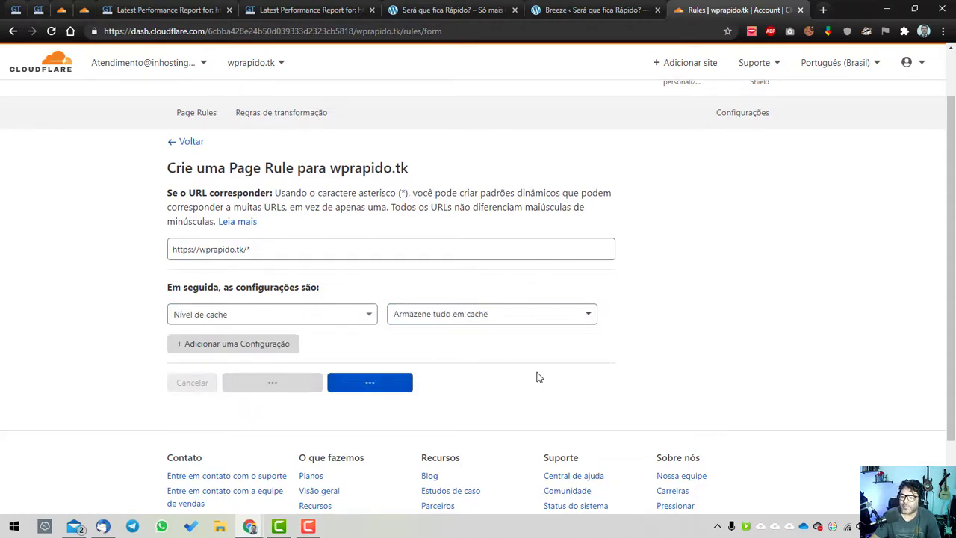
scroll(658, 321, "down", 2)
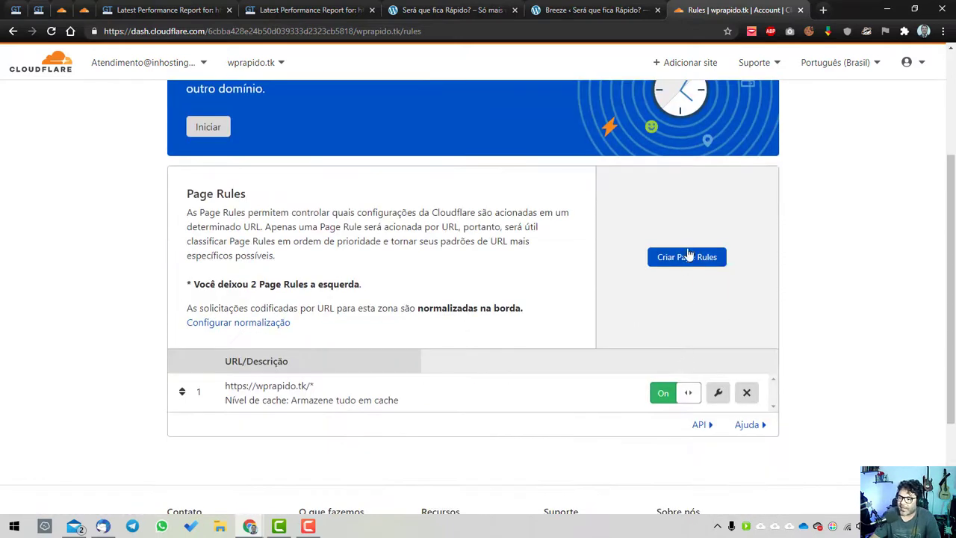
left_click(687, 257)
left_click(440, 310)
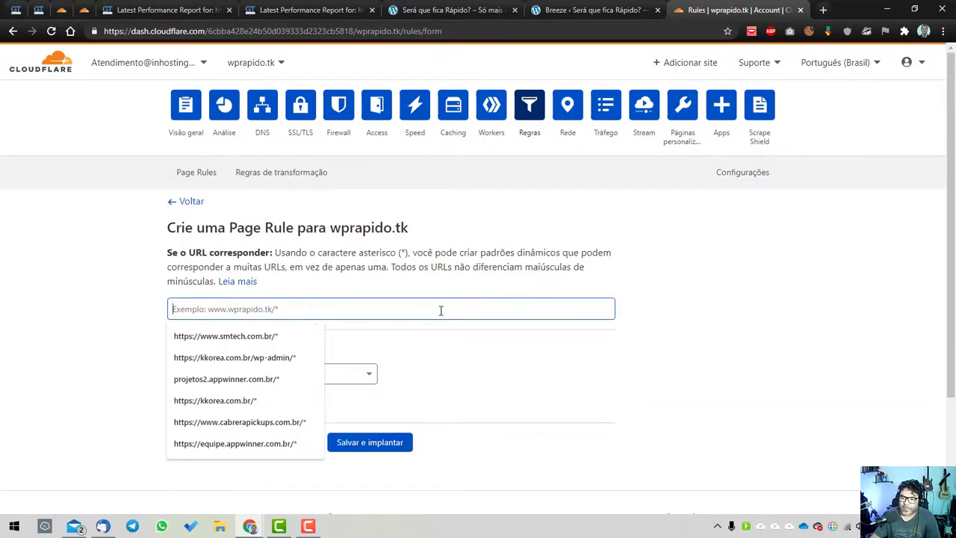
type("https://wpradido.tk/")
type("w")
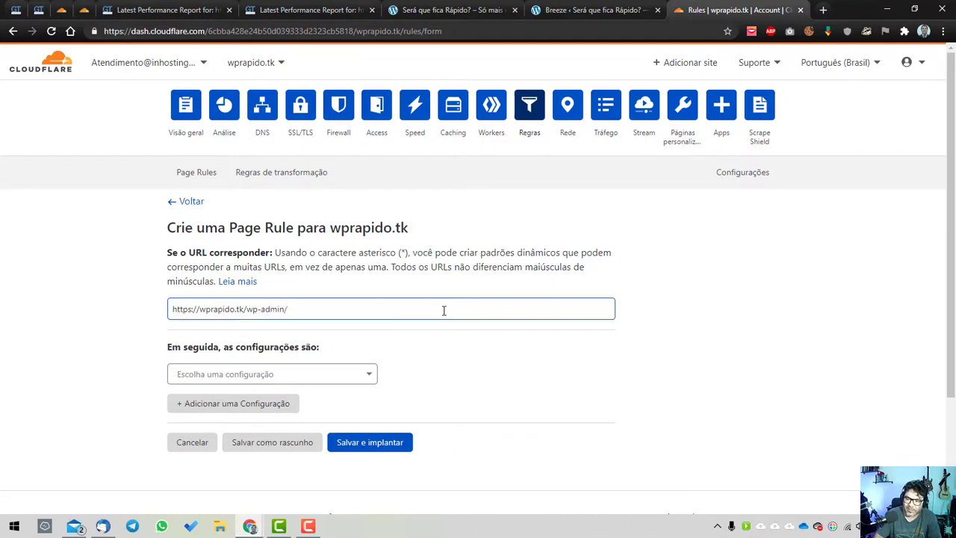
key("ctrl+a")
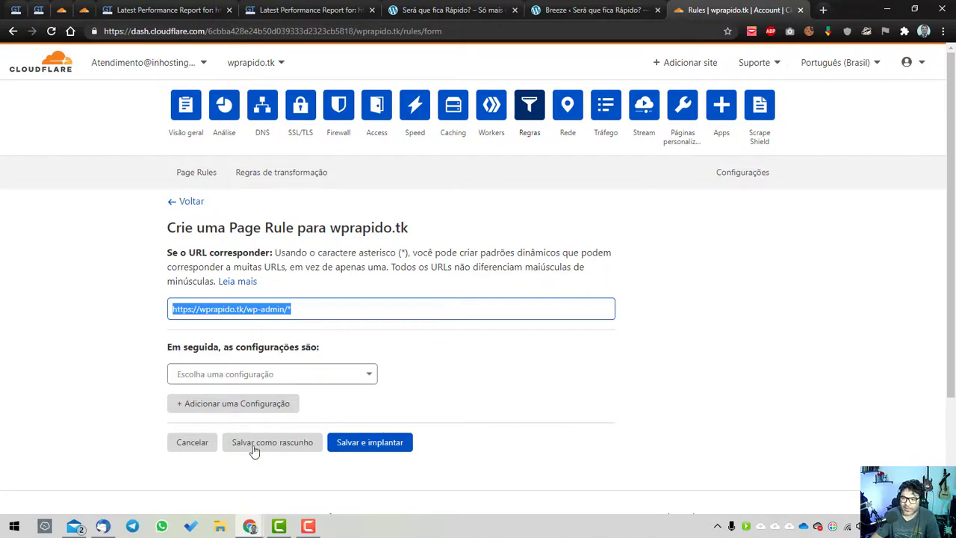
Step: Set "Nível de cache" to "Ignorar" for the wp-admin rule
left_click(320, 378)
type("cache")
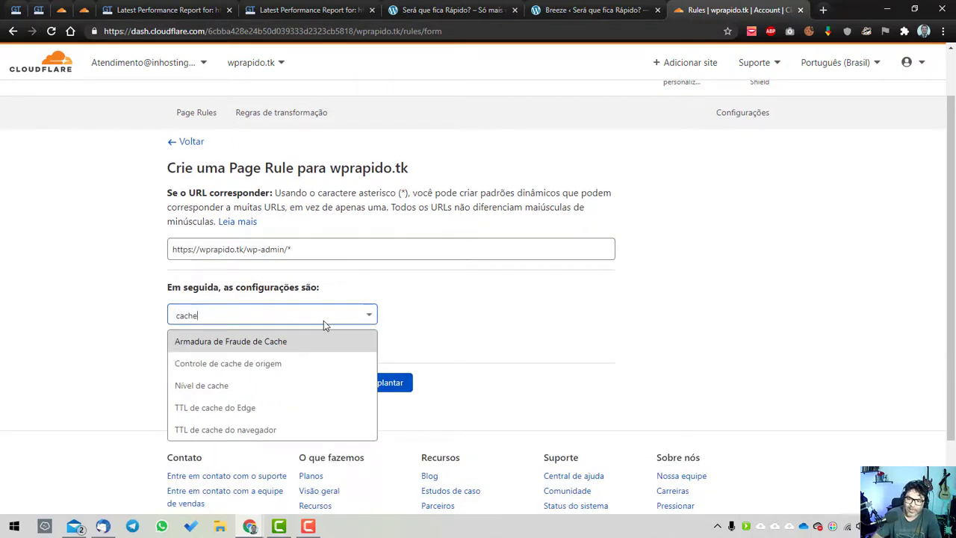
left_click(277, 390)
left_click(463, 316)
left_click(435, 342)
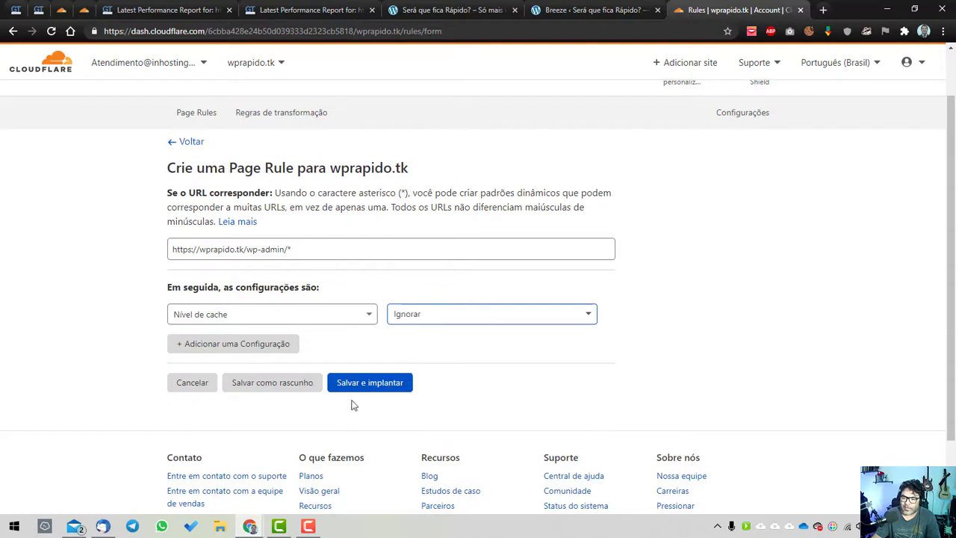
Step: Add the "Desabilitar desempenho" setting to the wp-admin rule, then save and deploy it
left_click(245, 353)
left_click(273, 343)
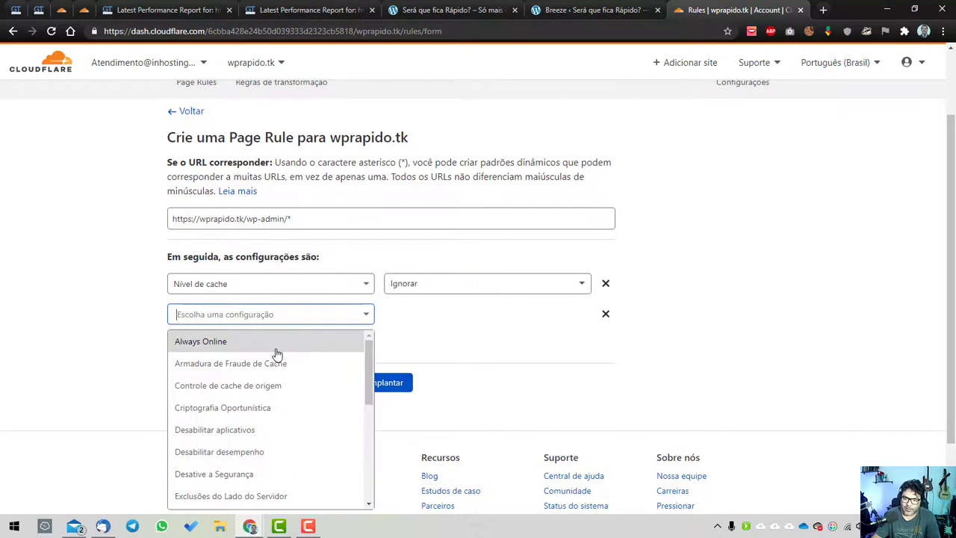
type("dese")
left_click(293, 343)
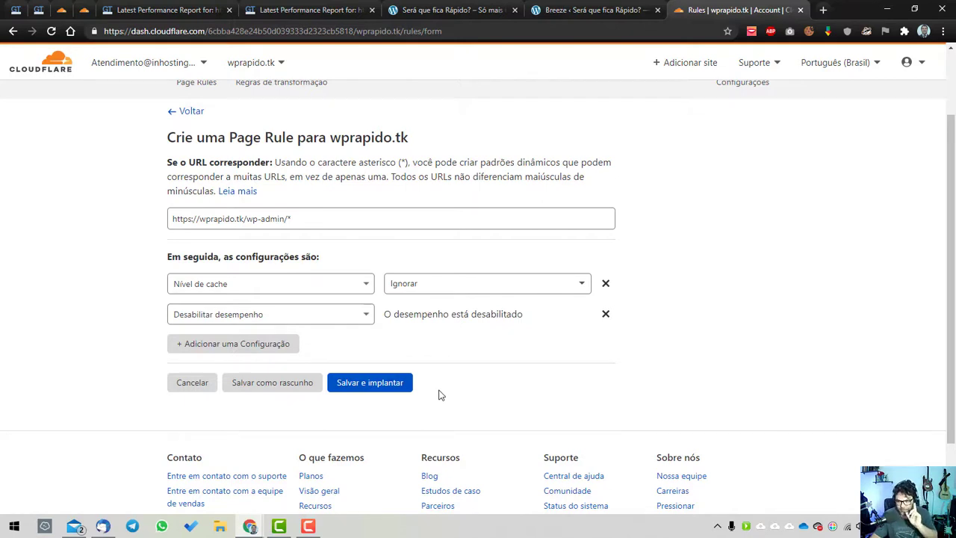
left_click(404, 389)
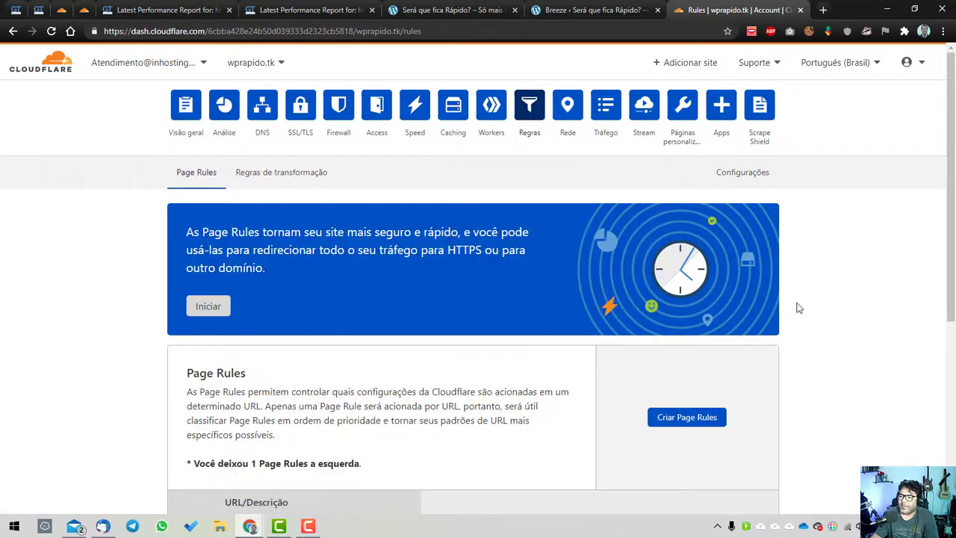
scroll(471, 286, "down", 2)
scroll(807, 209, "up", 2)
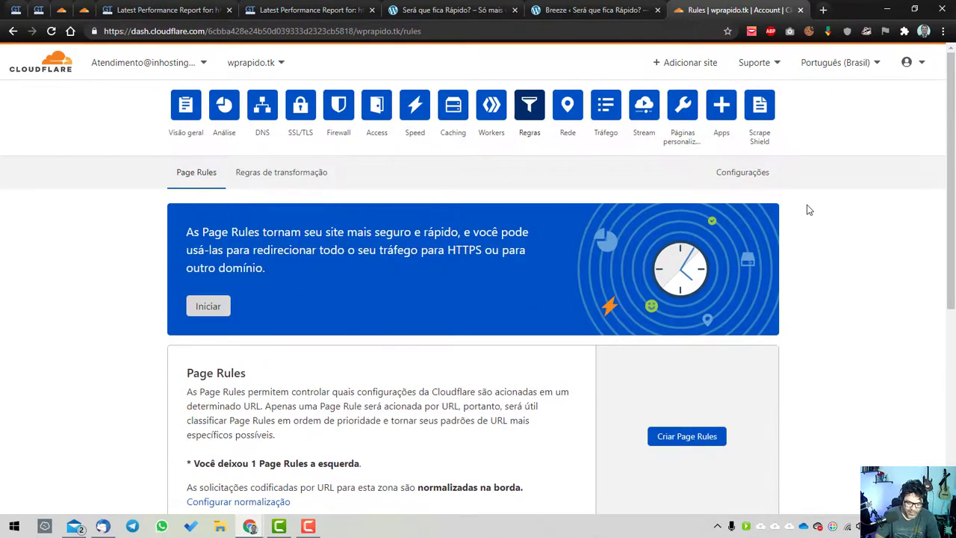
key("ctrl+shift+n")
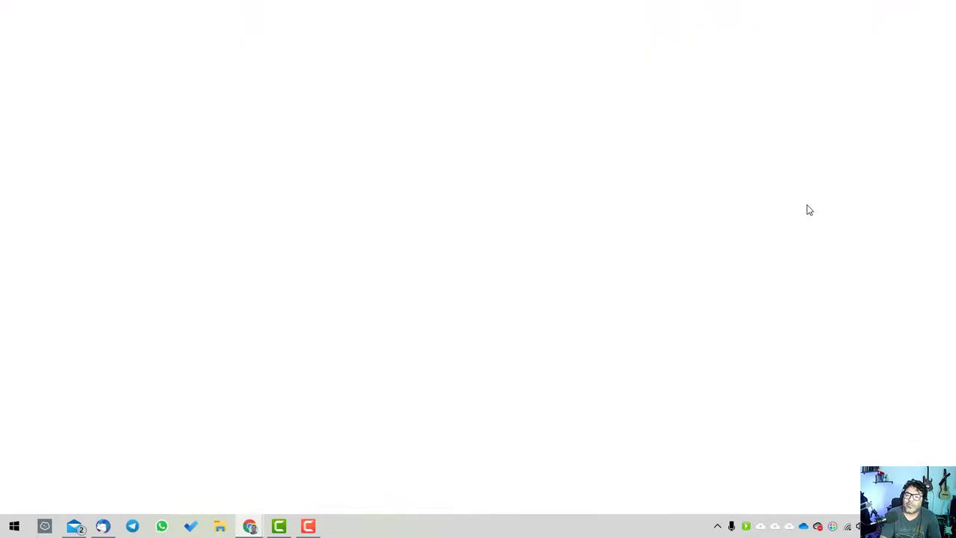
type("wpr")
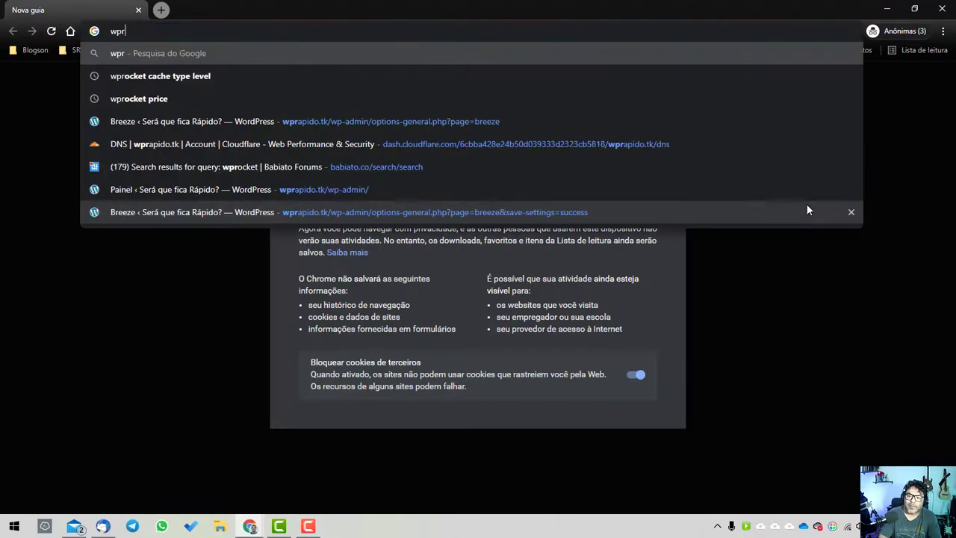
key("BackSpace")
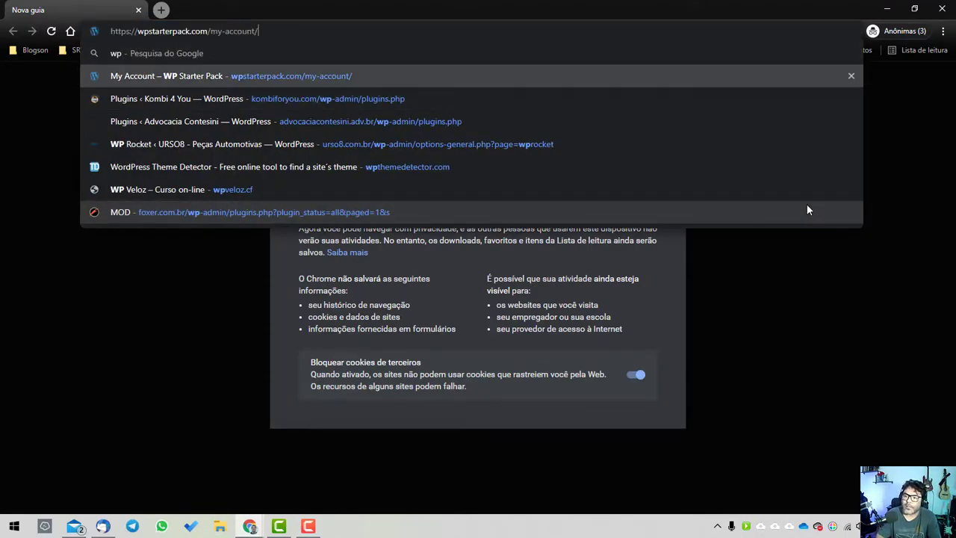
key("ctrl+a")
type("wpra")
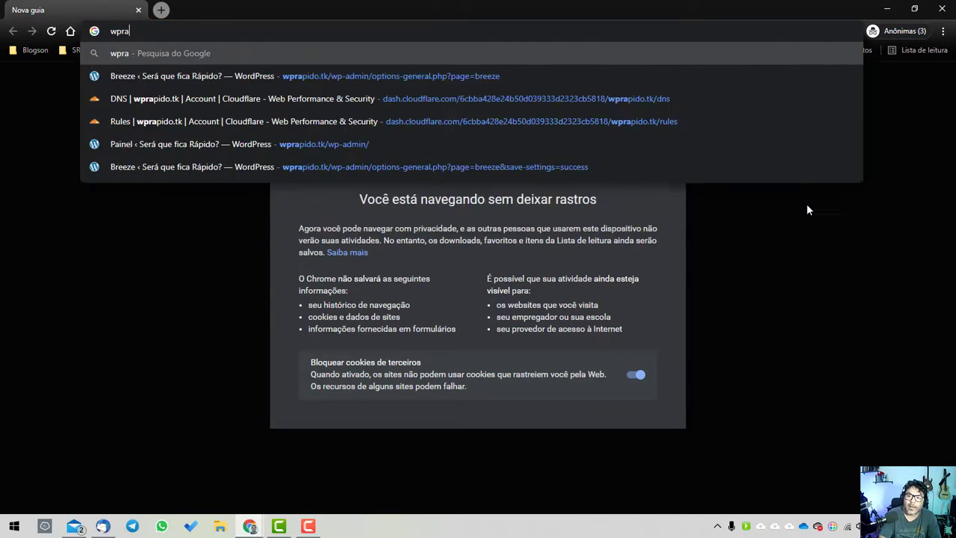
type("pido")
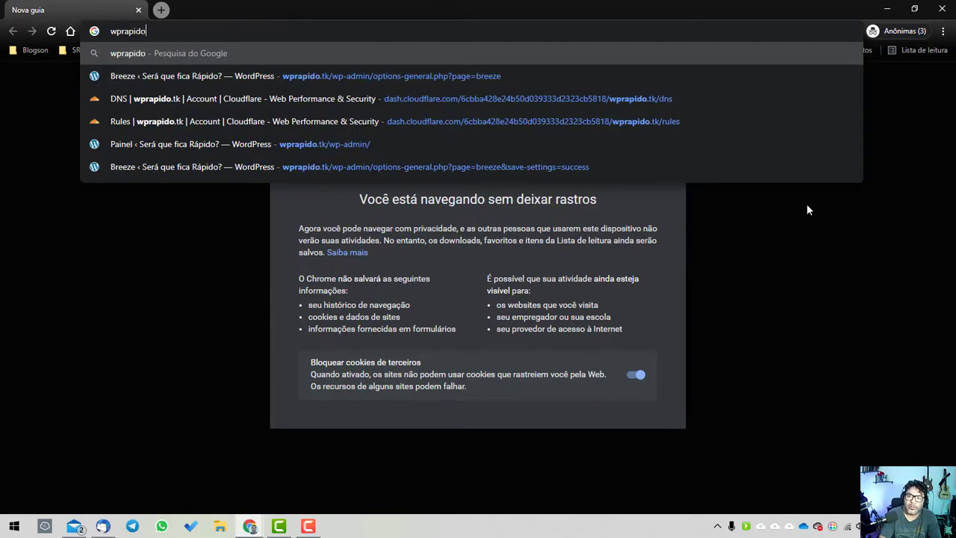
type(".tk")
key("Return")
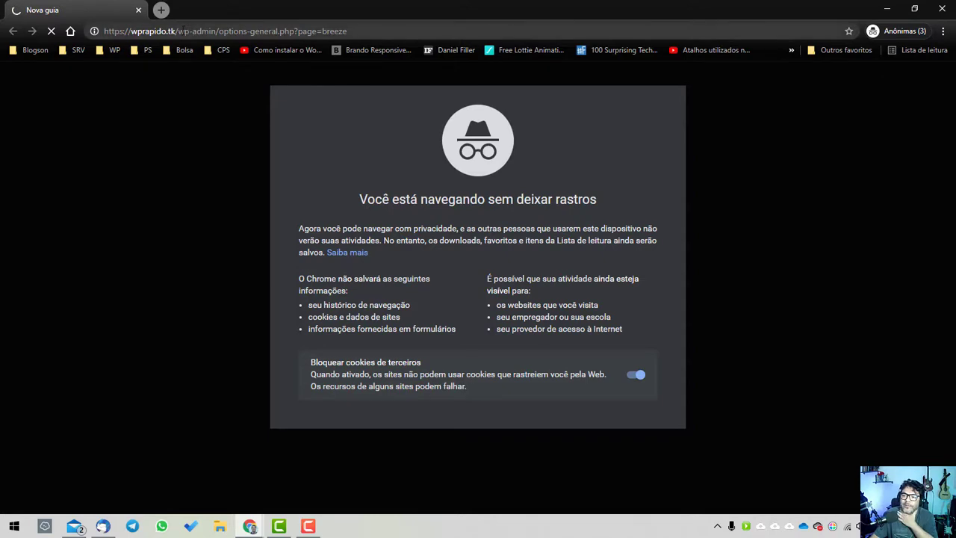
left_click_drag(177, 32, 350, 33)
key("BackSpace")
key("Return")
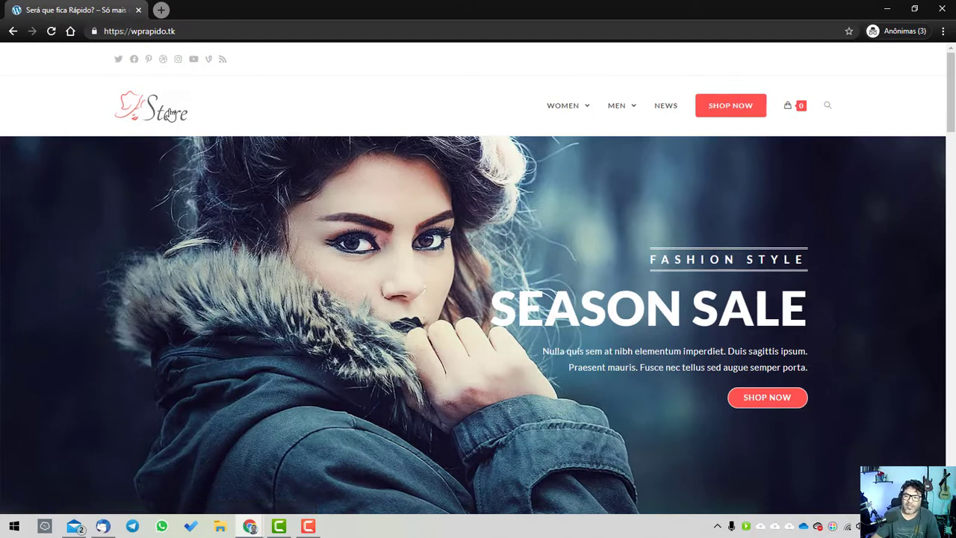
Step: Reload the store's home page through its logo, visit the Shop page and return home to judge the loading speed
left_click(170, 114)
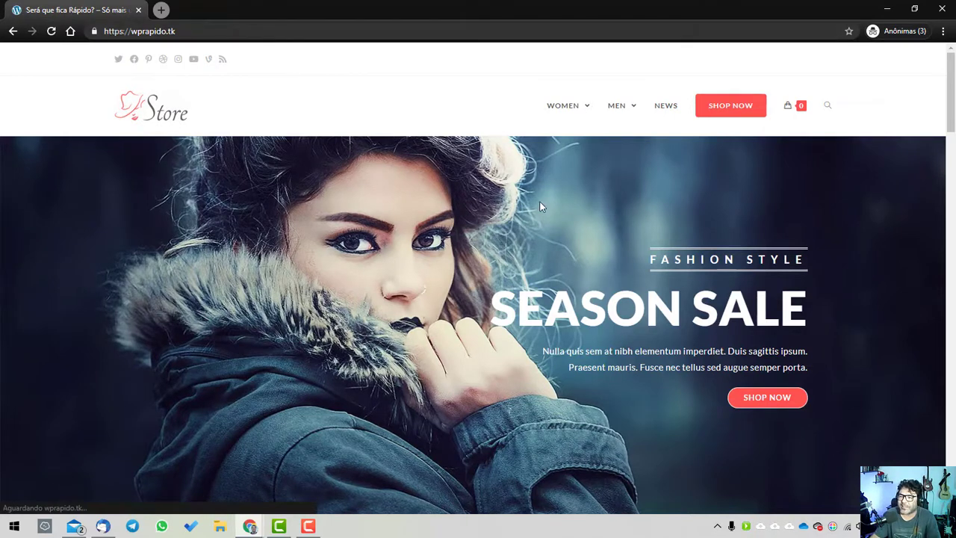
left_click(714, 110)
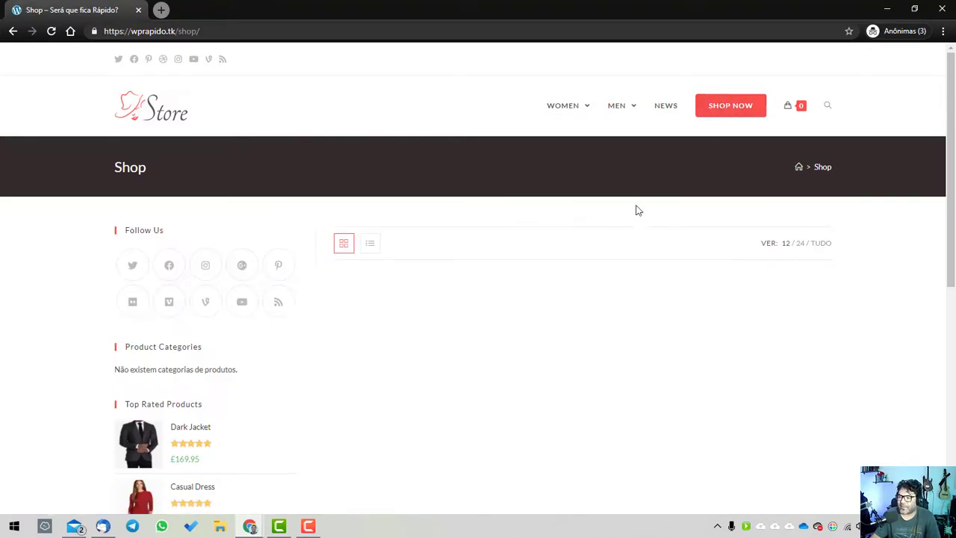
left_click(157, 110)
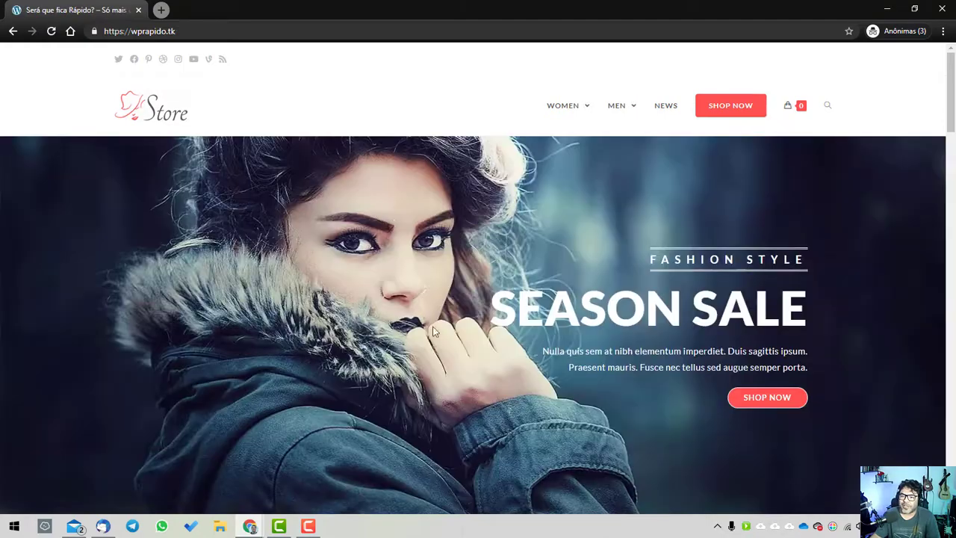
Step: Open the Dark Jacket product from the best-selling section, look through its page and return to the home page
scroll(805, 416, "down", 7)
scroll(800, 420, "up", 5)
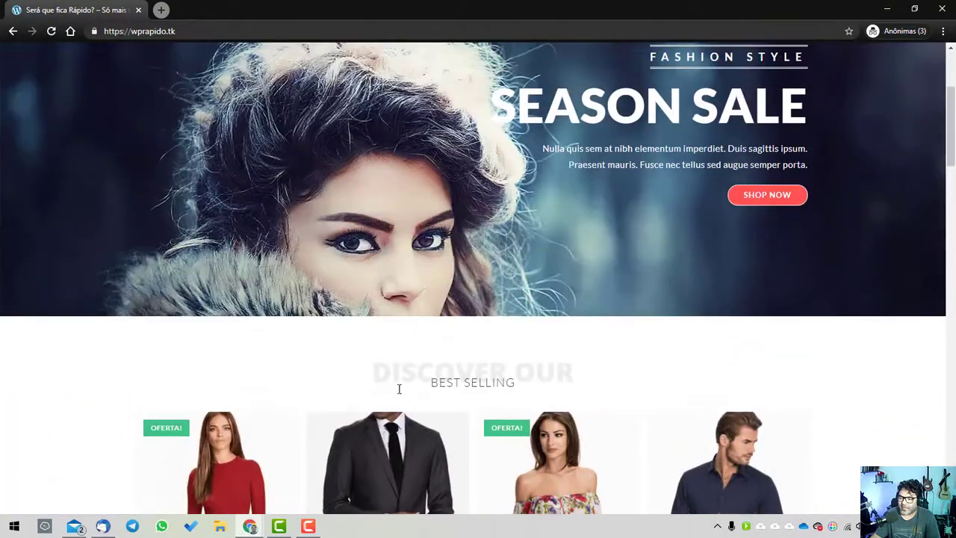
scroll(399, 388, "down", 2)
left_click(404, 266)
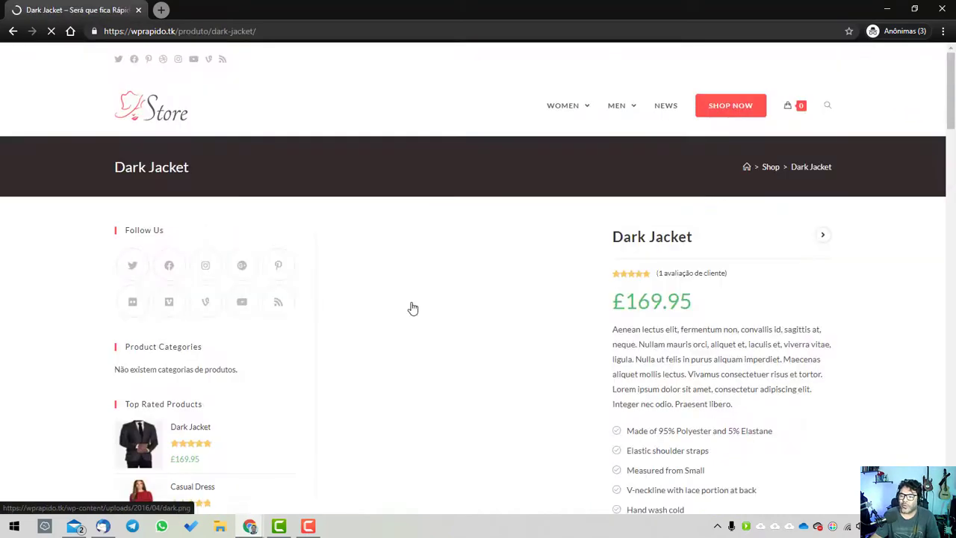
scroll(774, 344, "down", 1)
scroll(774, 344, "down", 4)
scroll(774, 363, "up", 4)
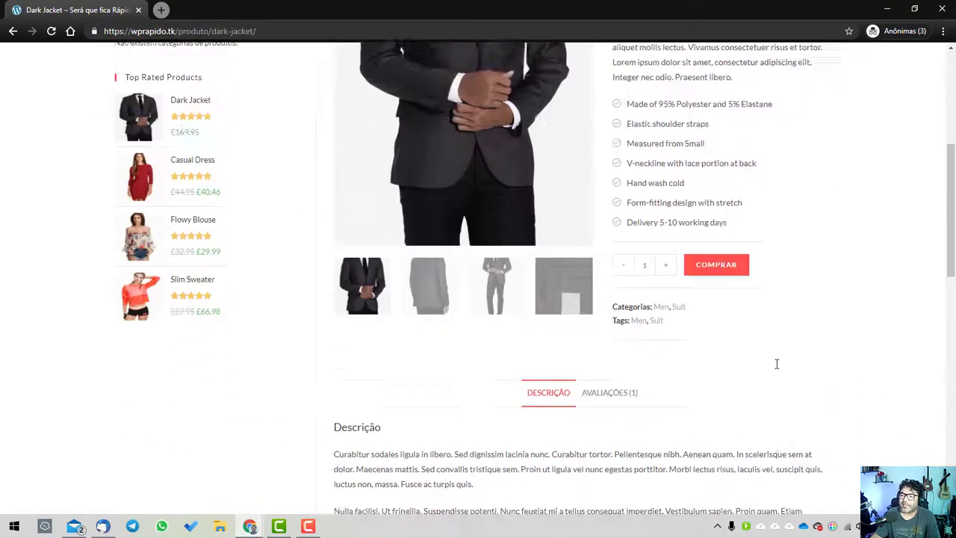
left_click(148, 109)
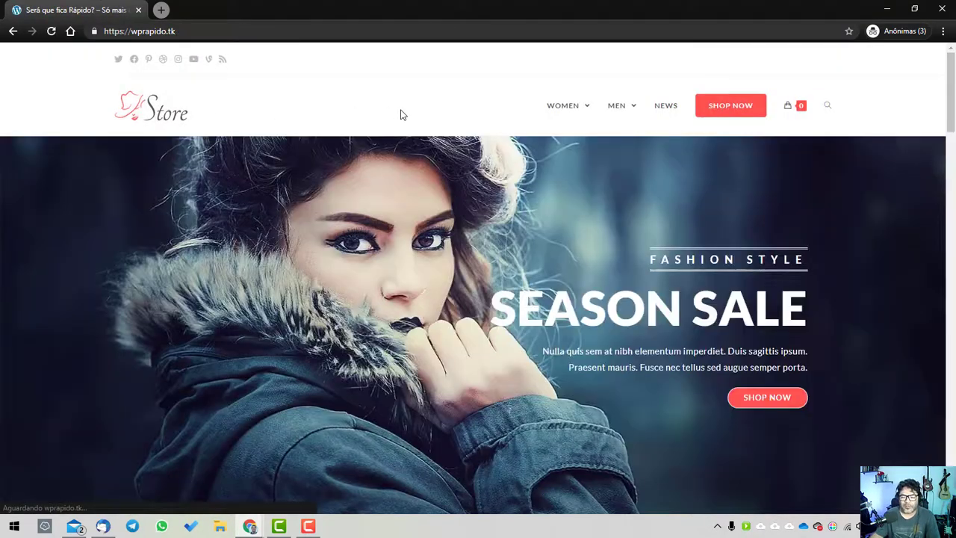
Step: Look through the store's home page down to the footer, reload it to judge the loading speed, and close the incognito window
scroll(680, 346, "down", 20)
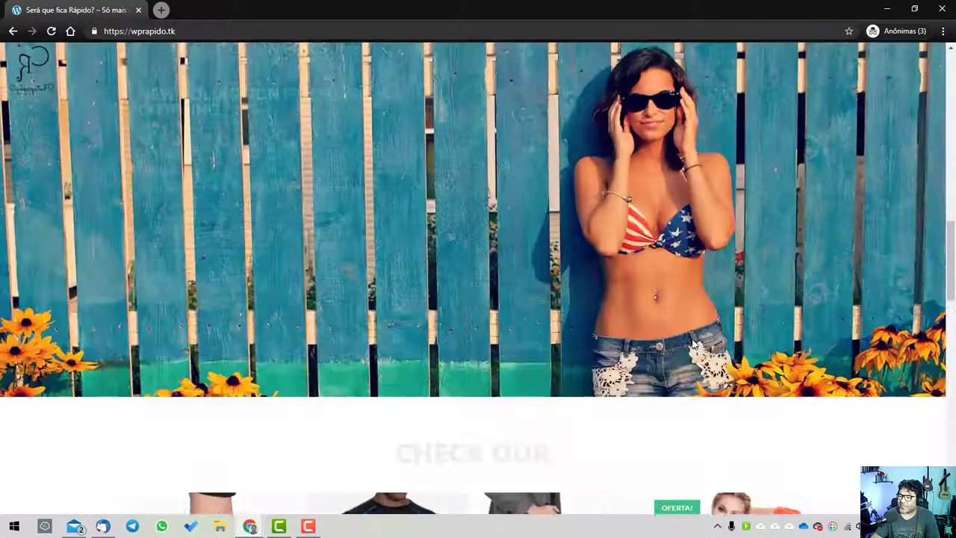
scroll(522, 413, "up", 1)
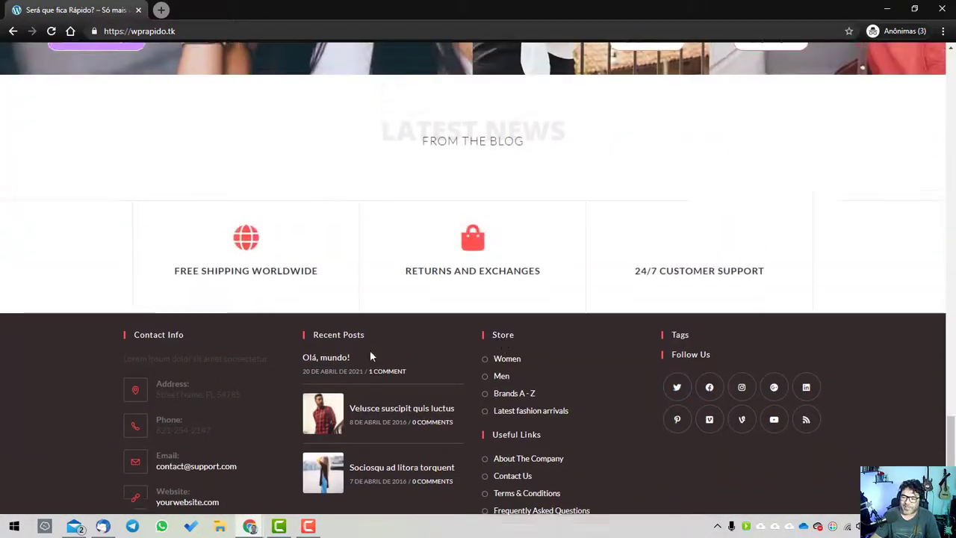
left_click(521, 412)
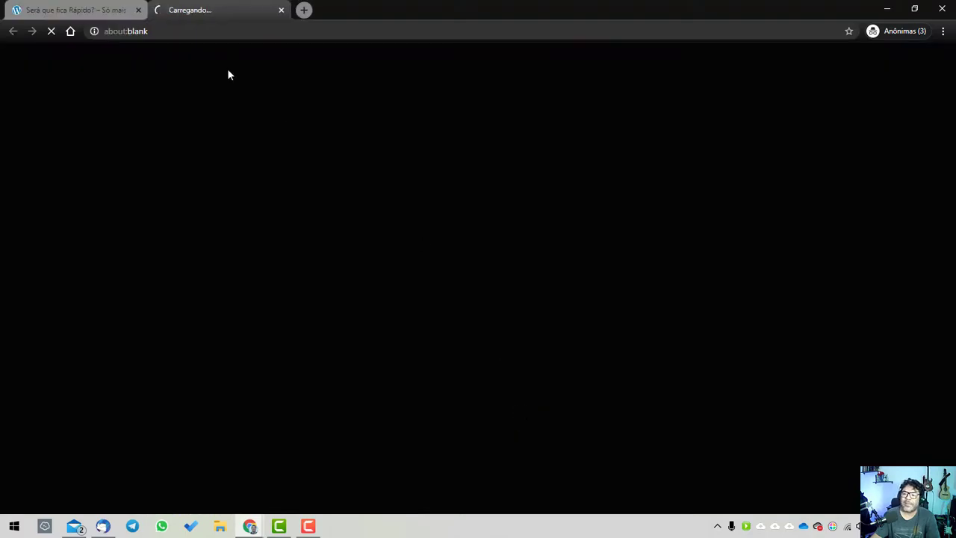
left_click(280, 9)
scroll(242, 194, "up", 20)
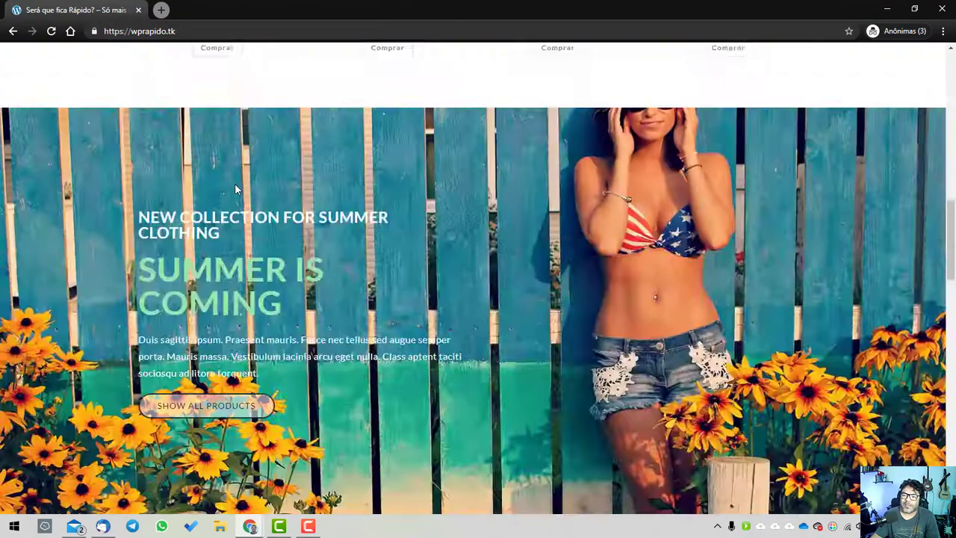
key("F5")
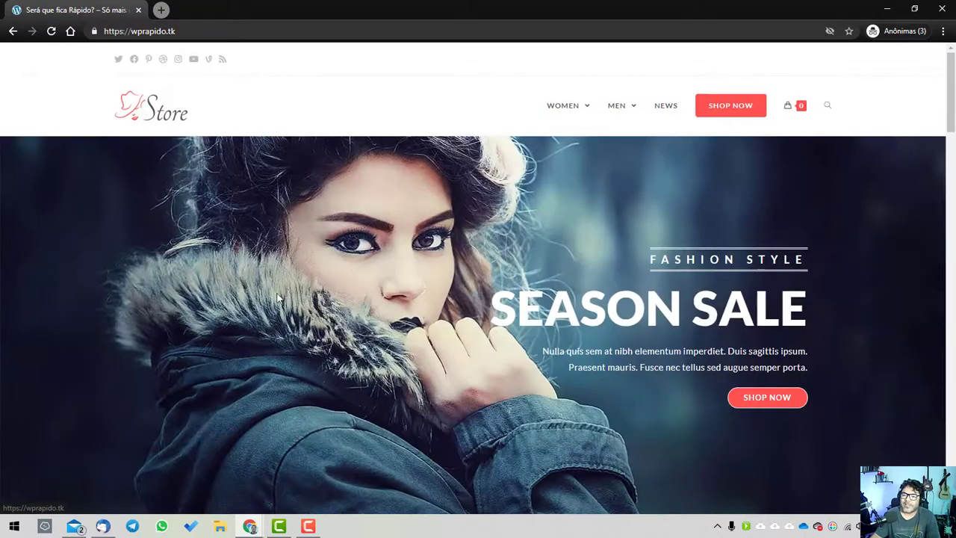
scroll(478, 299, "down", 15)
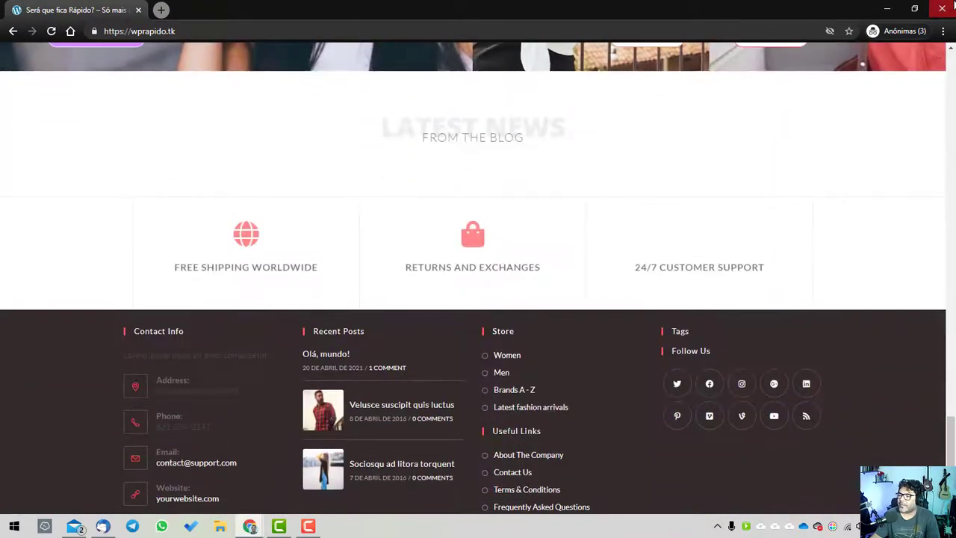
left_click(942, 8)
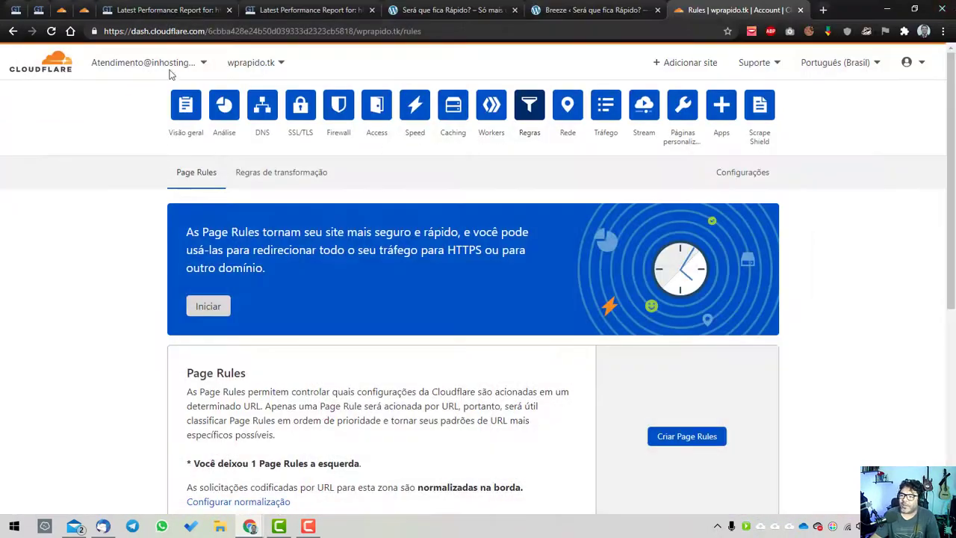
left_click(310, 10)
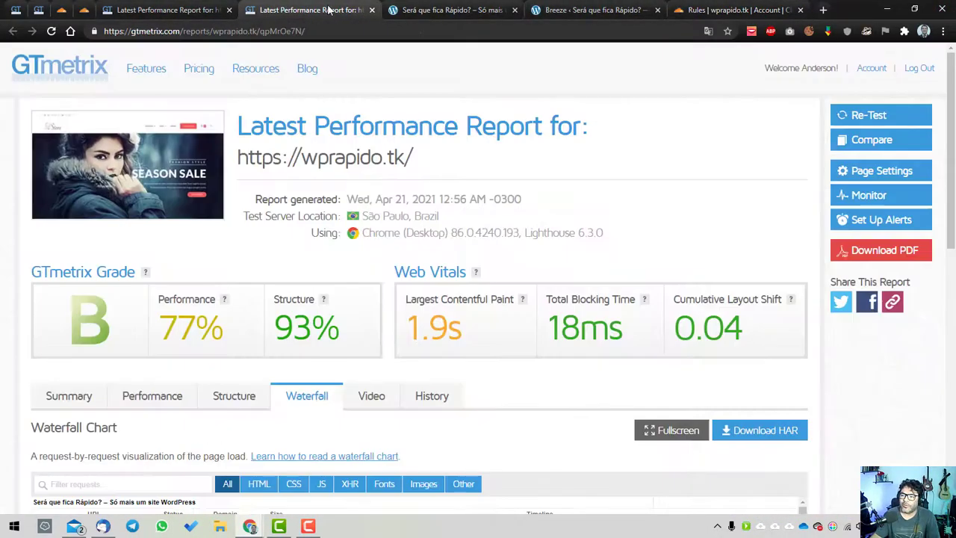
scroll(442, 334, "down", 3)
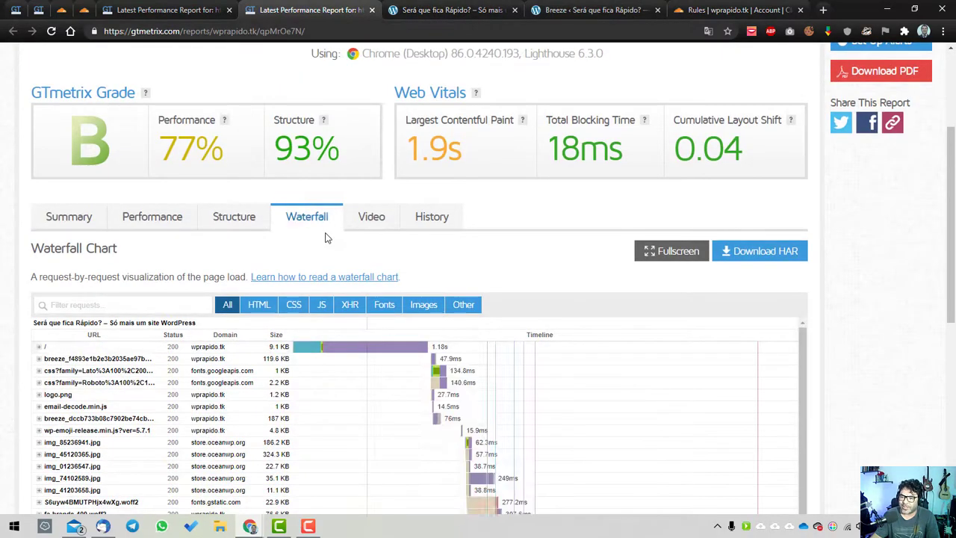
scroll(442, 334, "up", 3)
left_click(422, 15)
left_click(288, 7)
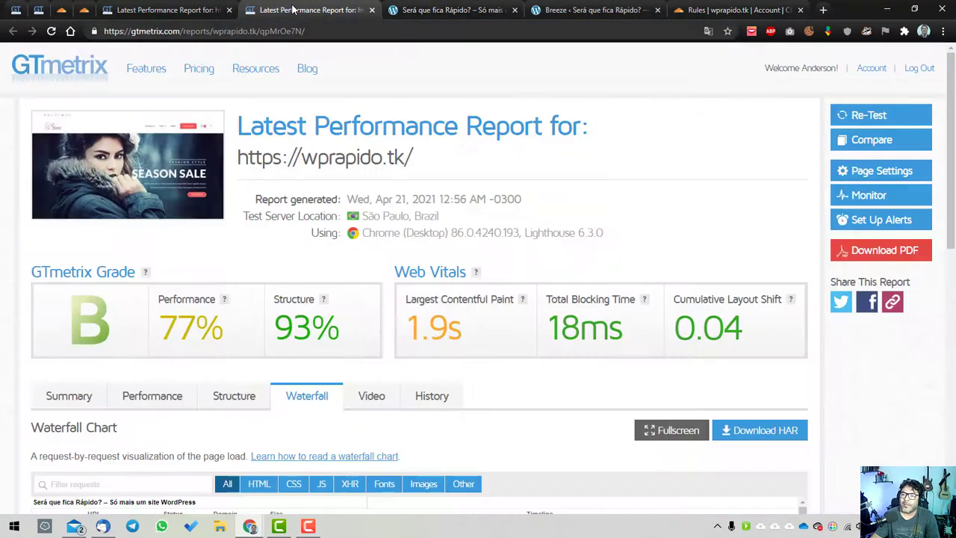
middle_click(866, 115)
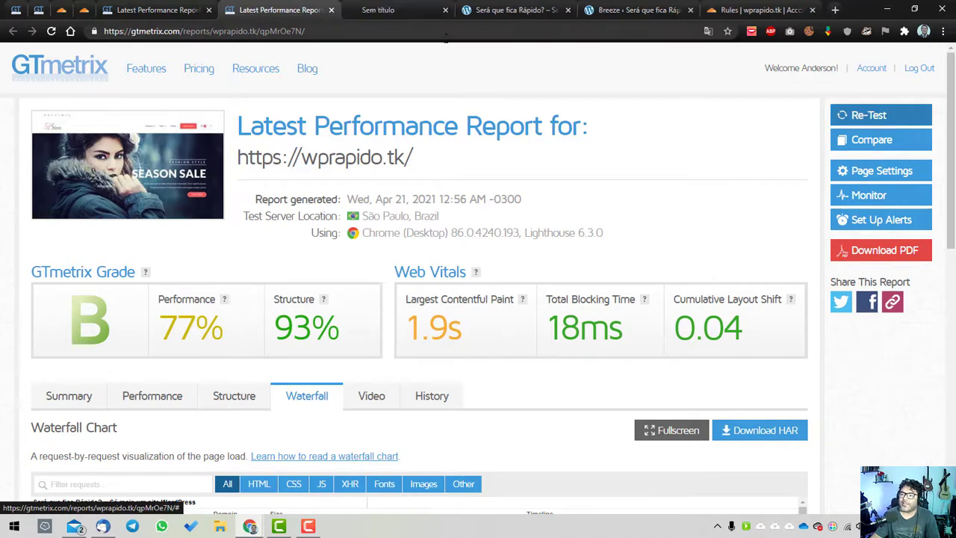
left_click(384, 9)
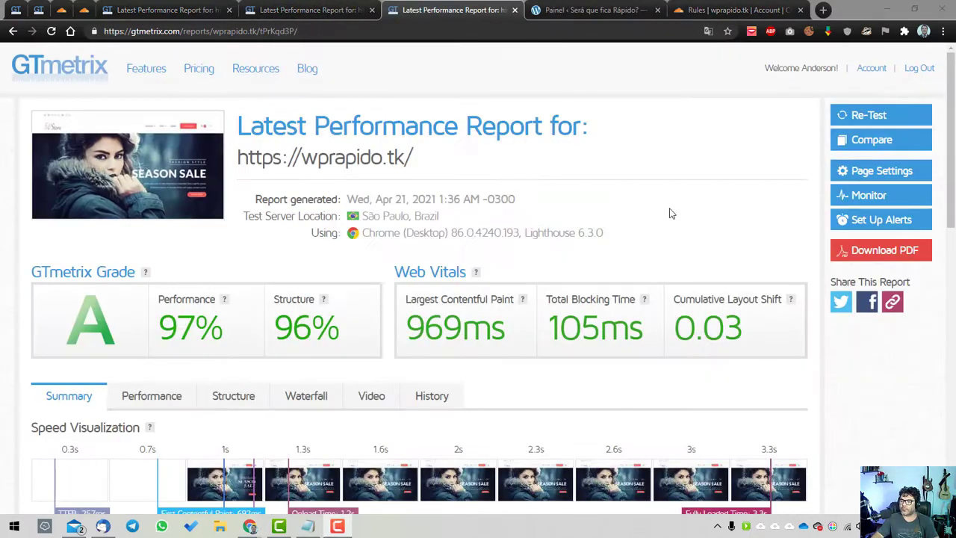
Step: Examine the new GTmetrix report's grade, Web Vitals and Speed Visualization timeline, including the fully loaded time
scroll(686, 265, "down", 1)
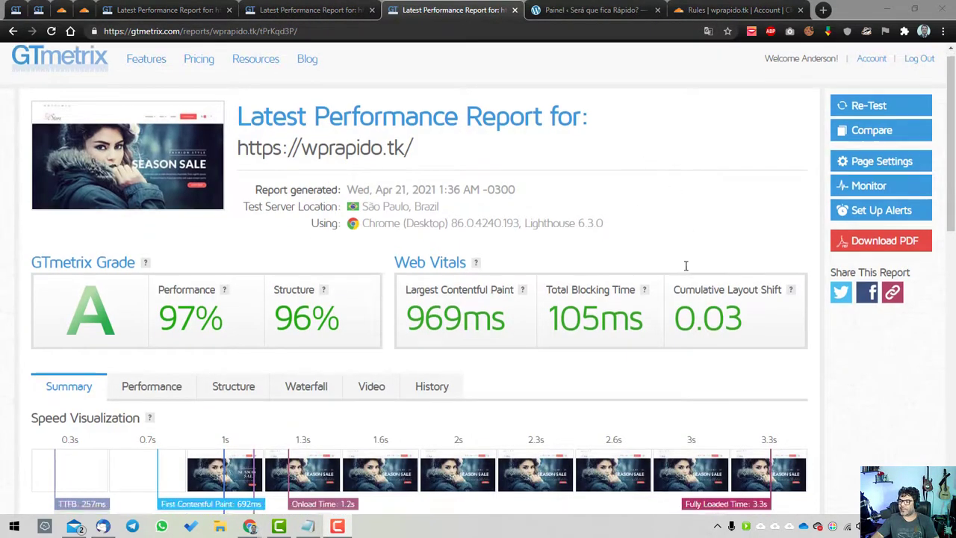
scroll(686, 265, "down", 2)
scroll(764, 320, "up", 2)
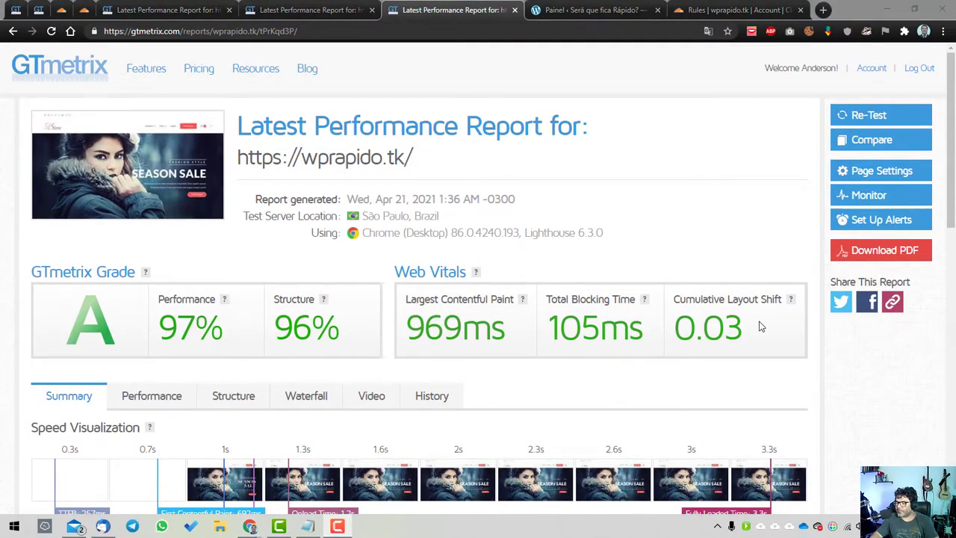
scroll(683, 337, "down", 1)
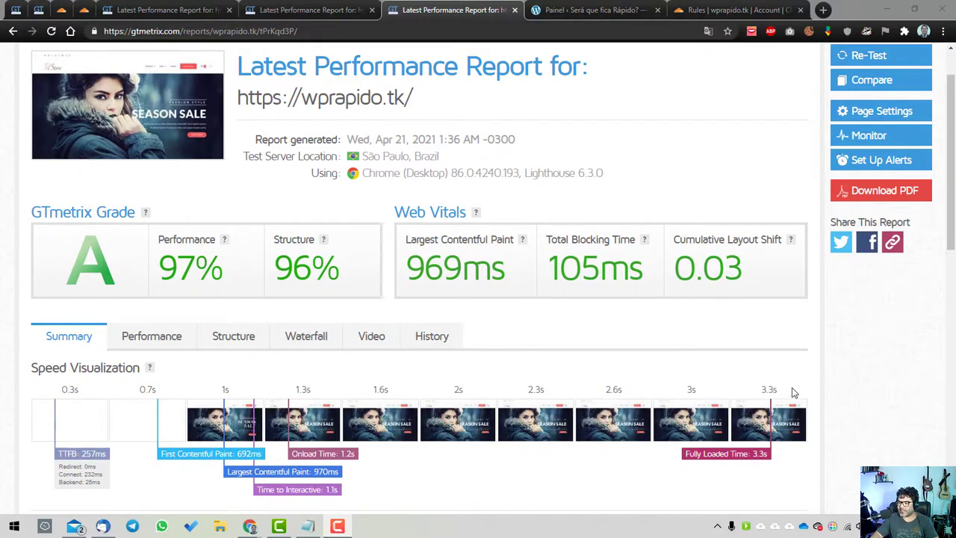
left_click_drag(794, 393, 758, 390)
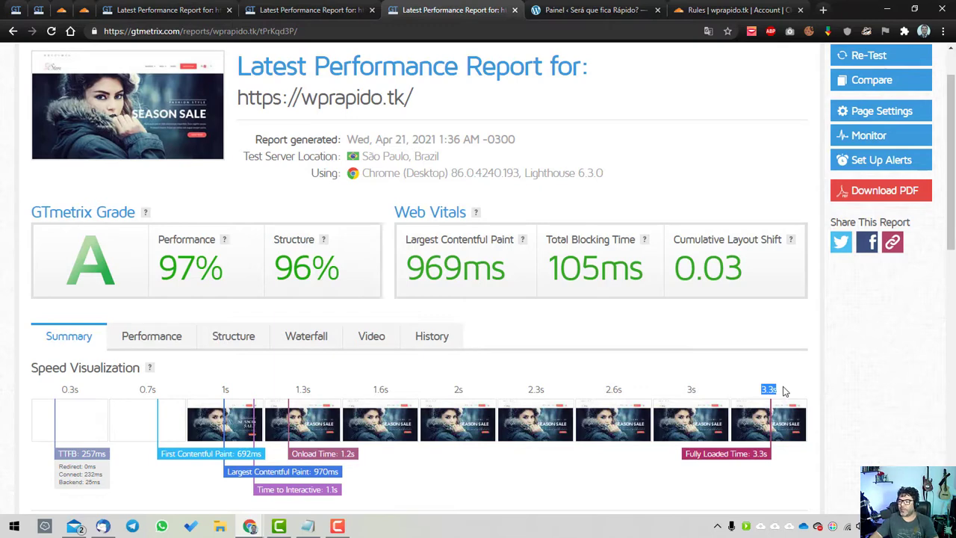
left_click(784, 390)
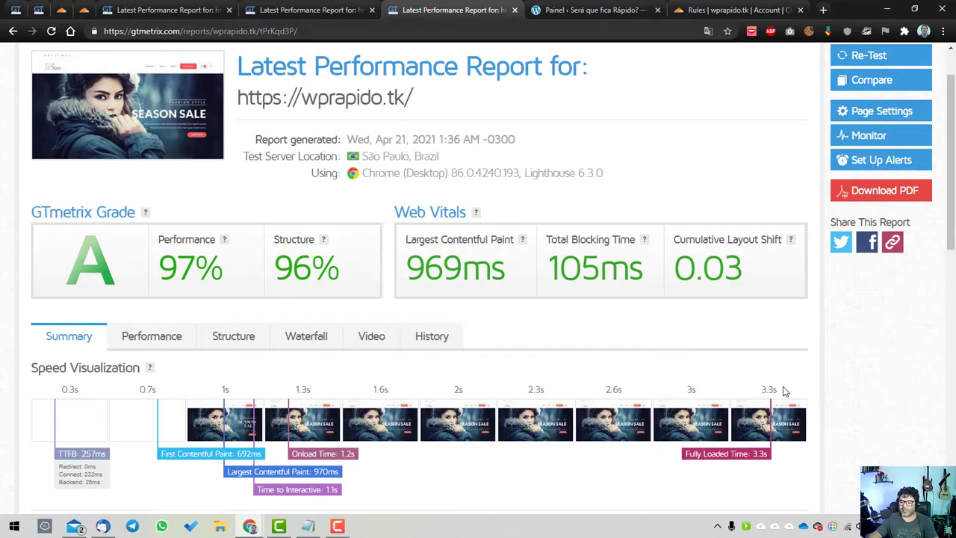
scroll(781, 388, "down", 2)
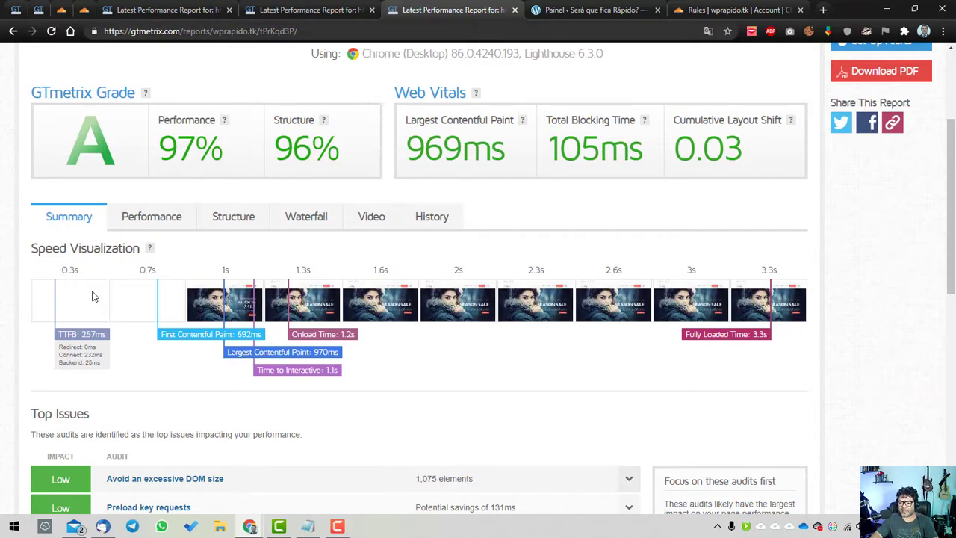
scroll(92, 294, "up", 1)
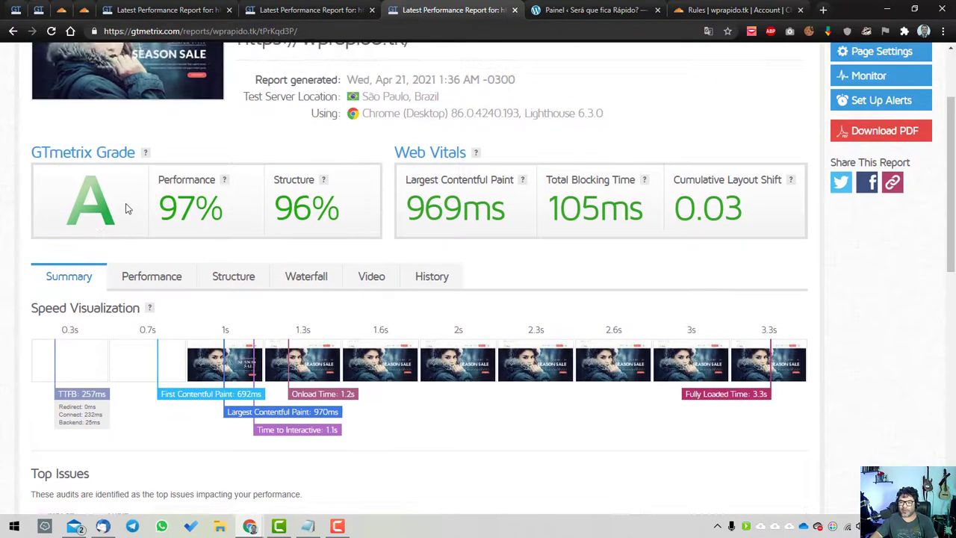
Step: Compare the new report's grade and TTFB with the original GTmetrix report of Apr 20, including its speed timeline and top issues
left_click(16, 9)
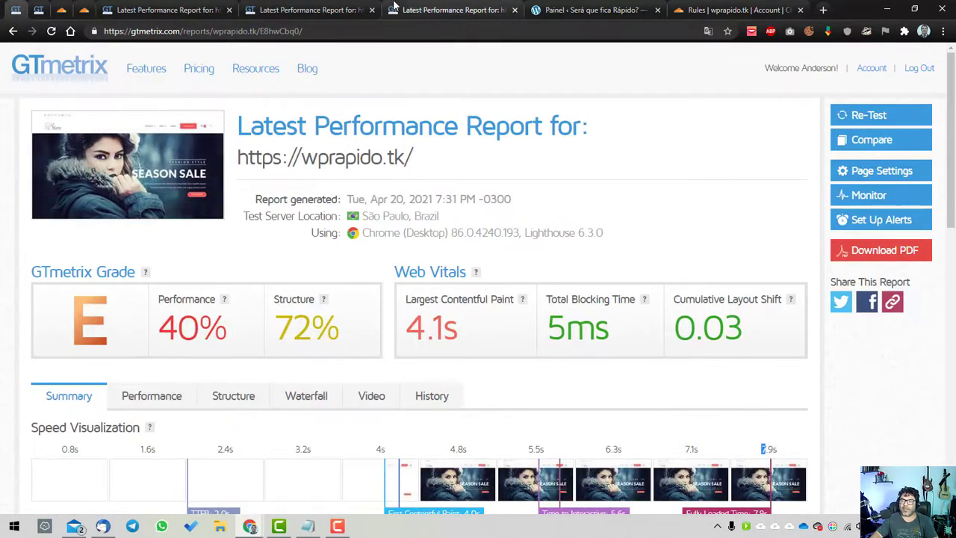
left_click(401, 7)
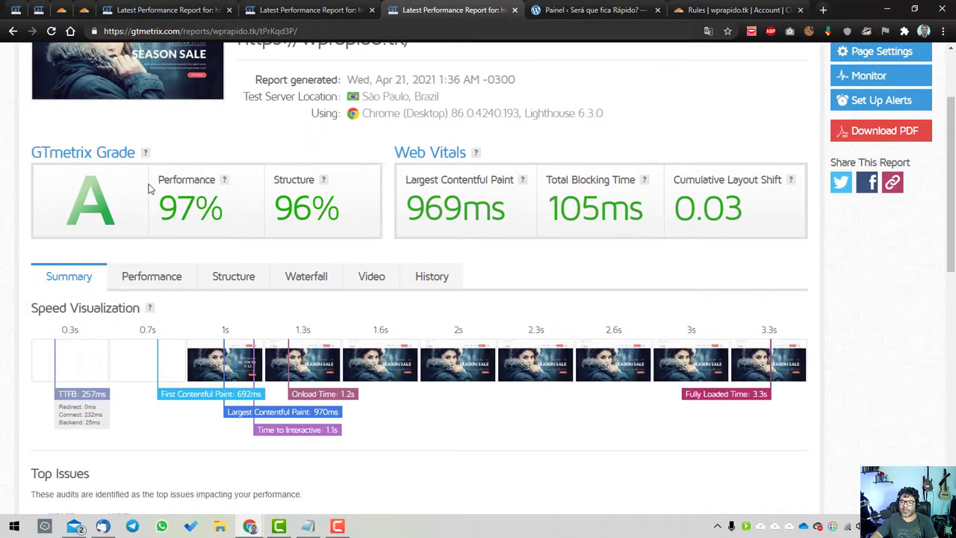
scroll(75, 391, "down", 1)
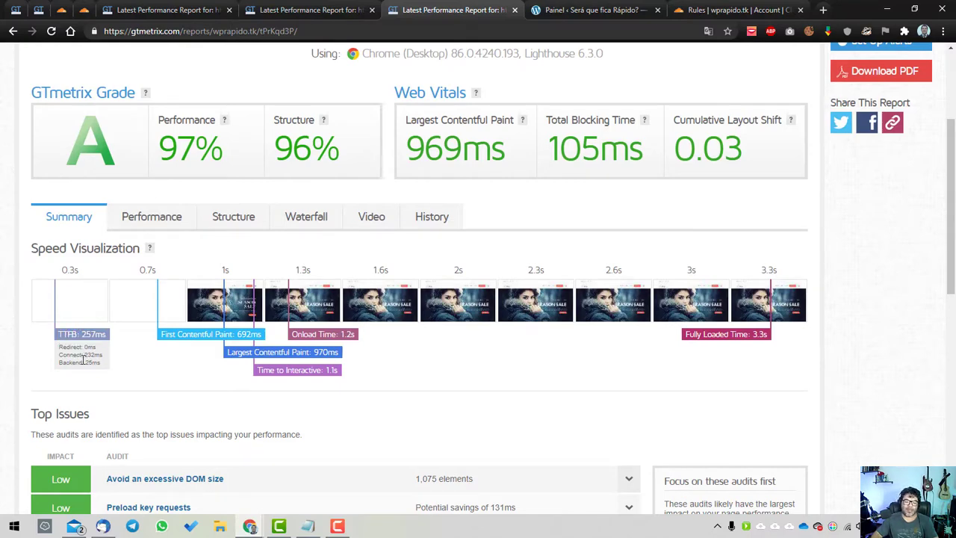
left_click(15, 10)
scroll(191, 457, "down", 4)
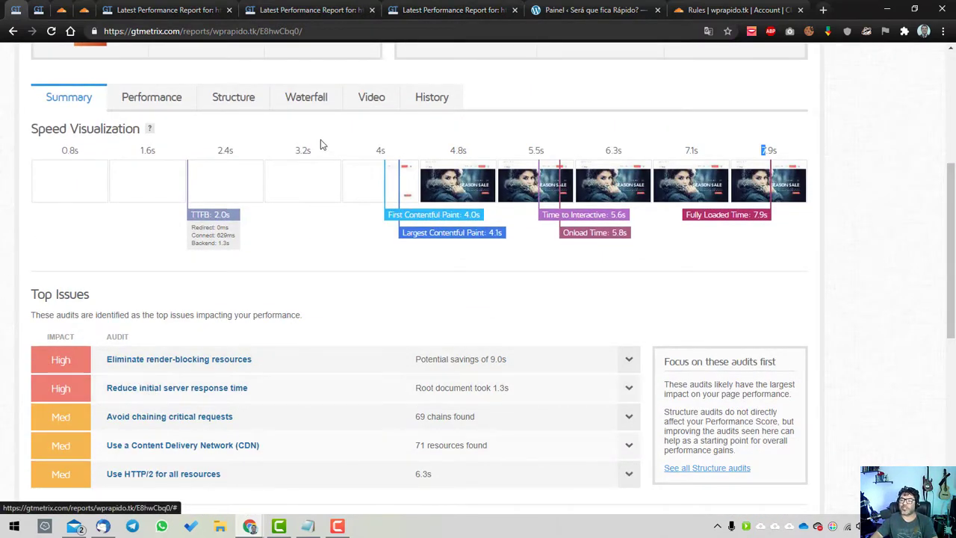
Step: Return to the latest GTmetrix report and review its Top Issues, speed timeline and Web Vitals
left_click(462, 6)
scroll(328, 239, "down", 2)
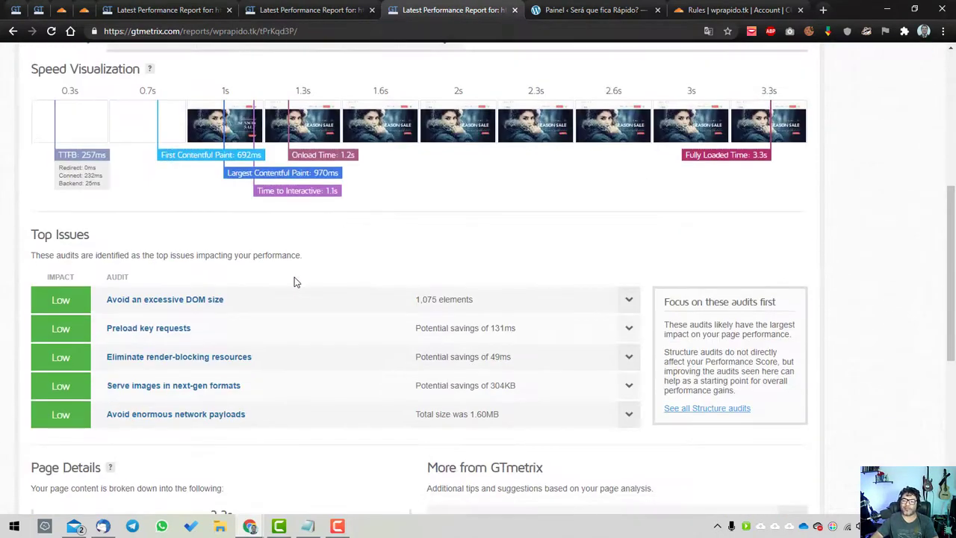
scroll(224, 187, "up", 2)
scroll(184, 233, "down", 1)
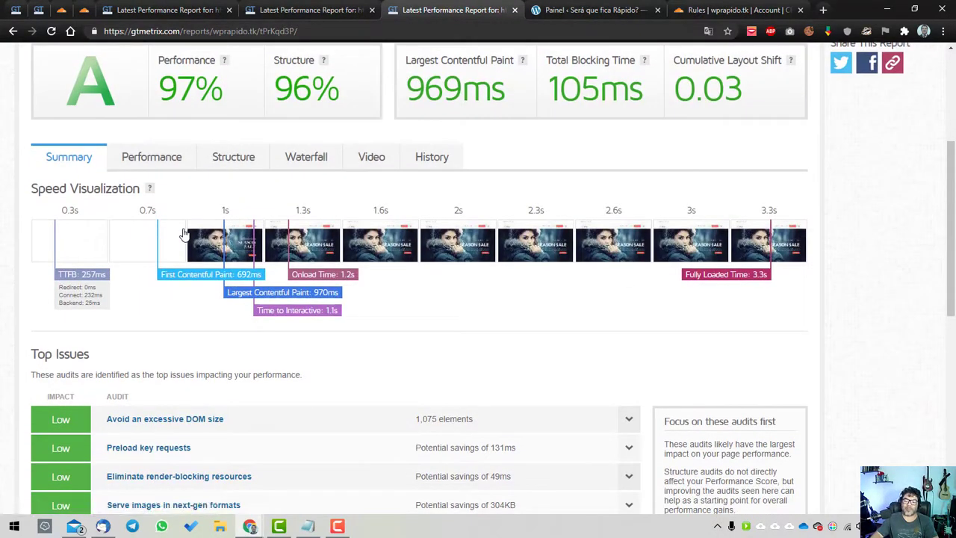
scroll(630, 252, "up", 3)
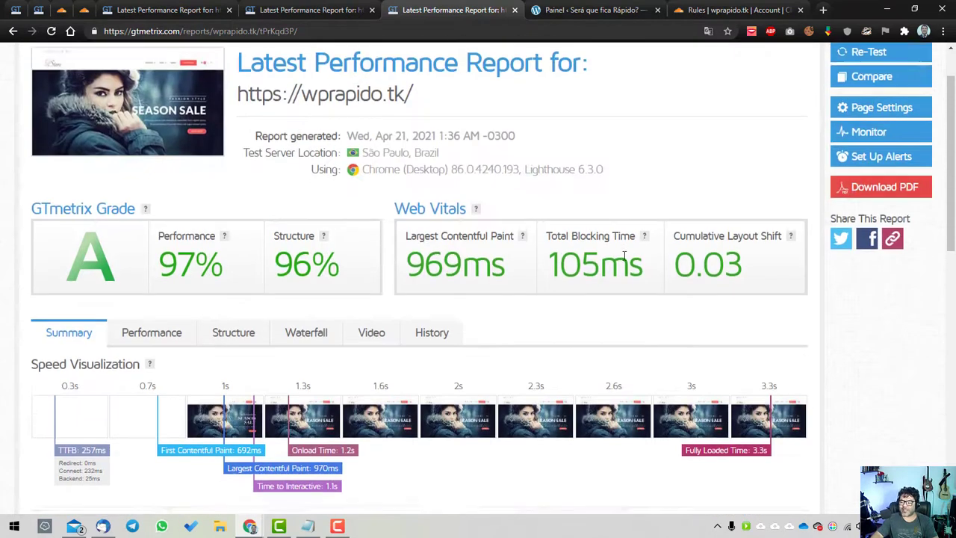
scroll(626, 256, "down", 2)
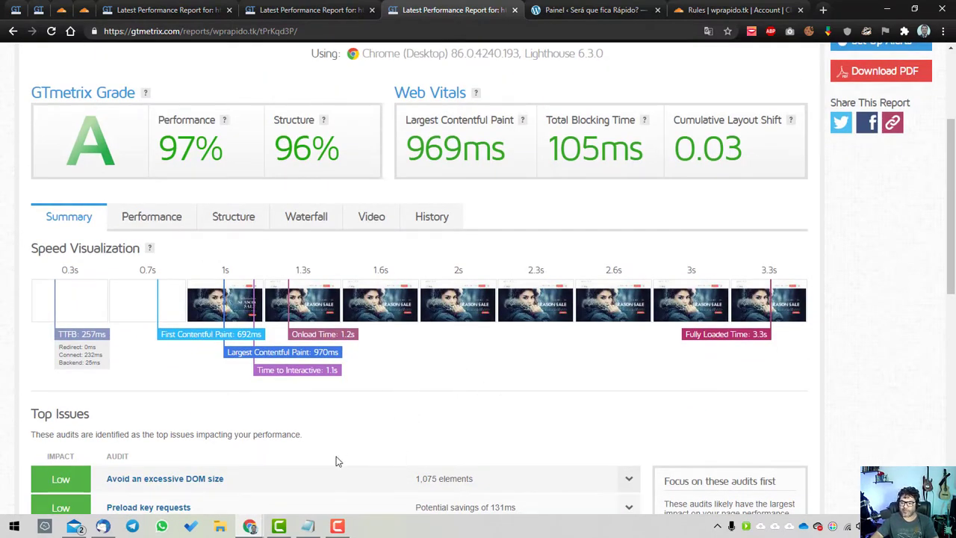
Step: Switch to the "Outras sugestões" notes in Notepad, maximize the window and point out "CloudFlare" in the official plugin line
left_click(308, 528)
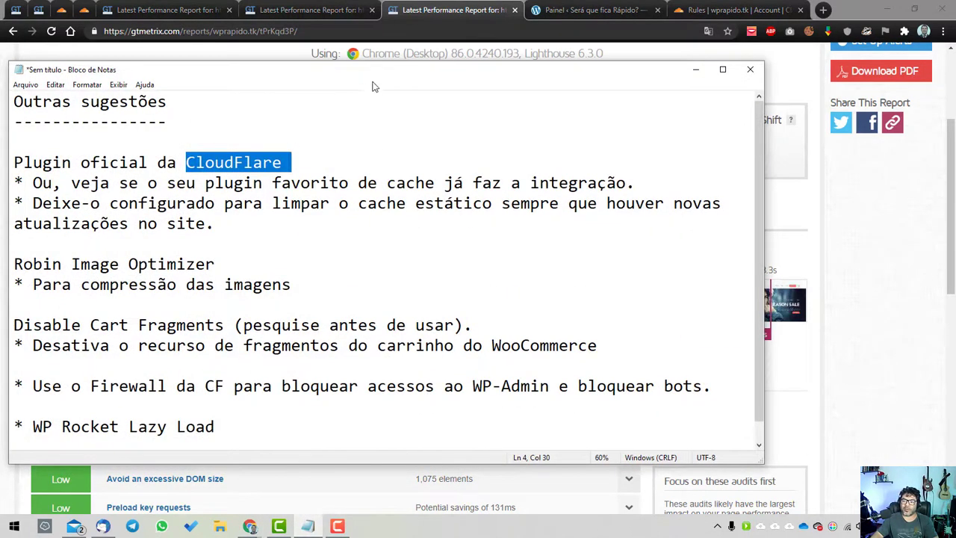
double_click(467, 88)
left_click(233, 97)
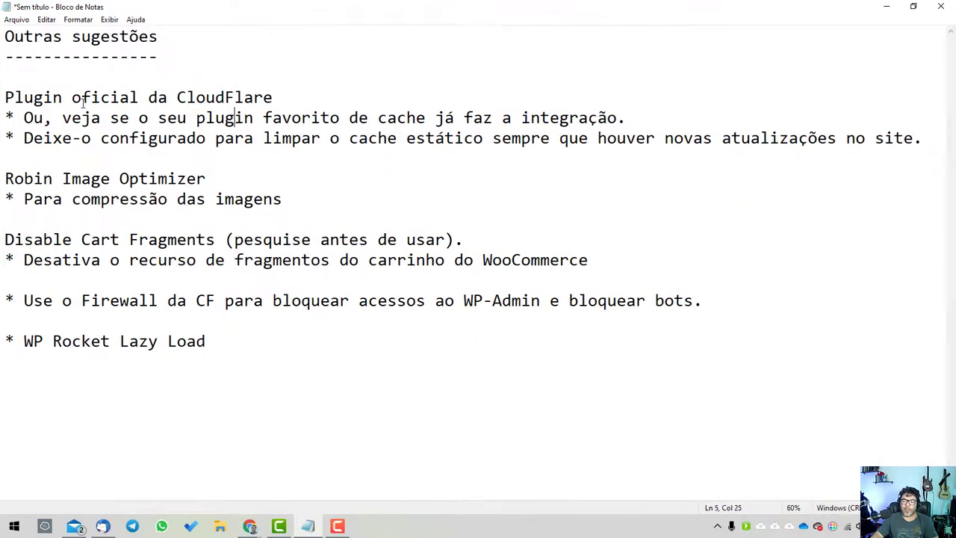
double_click(233, 97)
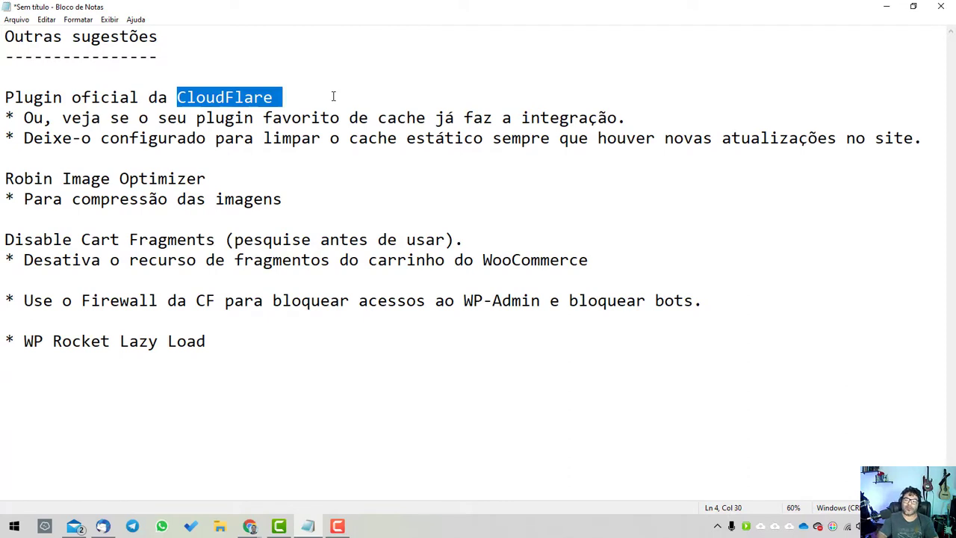
left_click(333, 96)
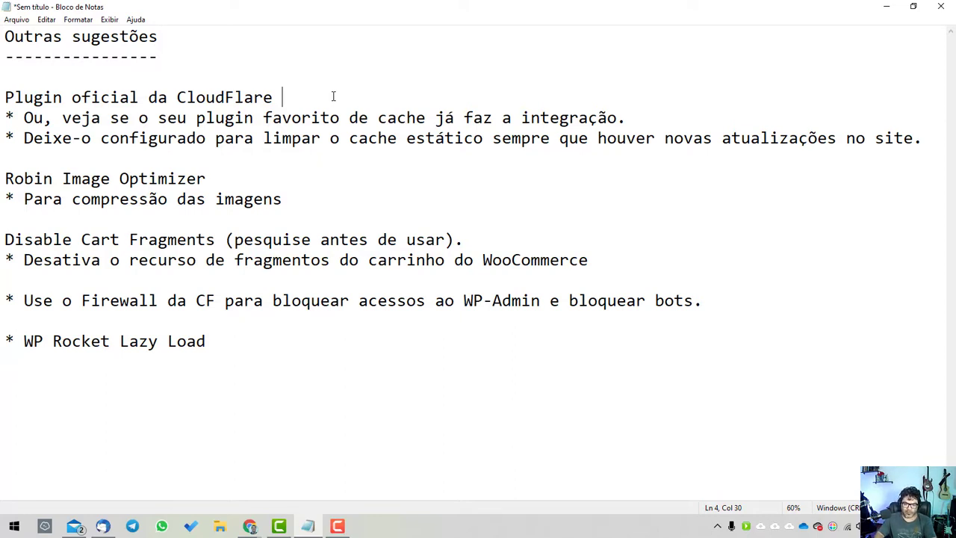
Step: Highlight the note about clearing the static cache, from "limpar o cache estático" to the end of the line
key("Down")
key("Down")
key("Down")
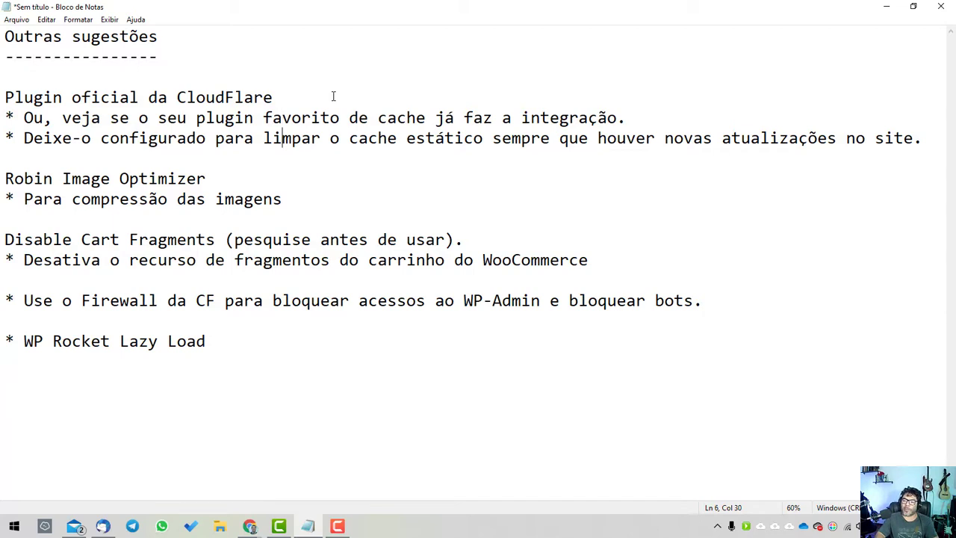
key("shift+End")
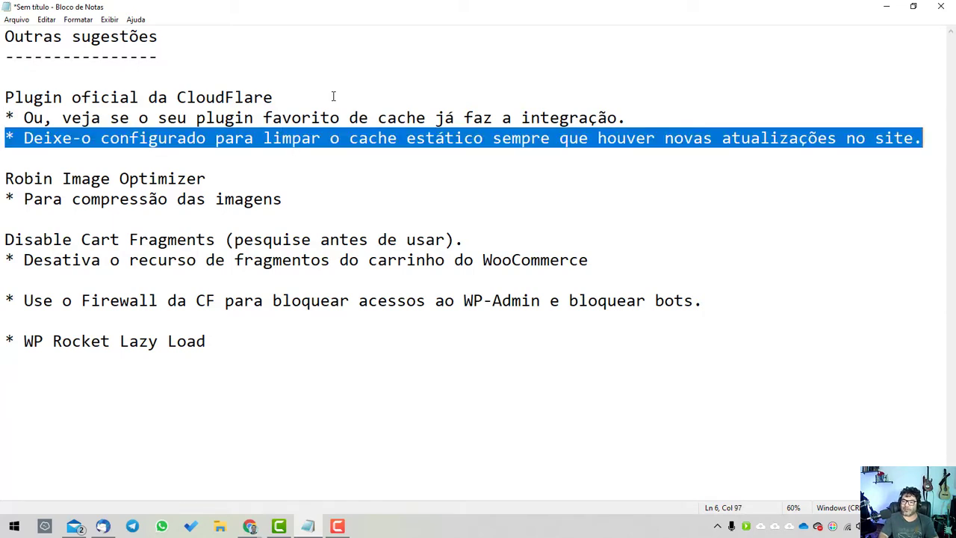
key("Down")
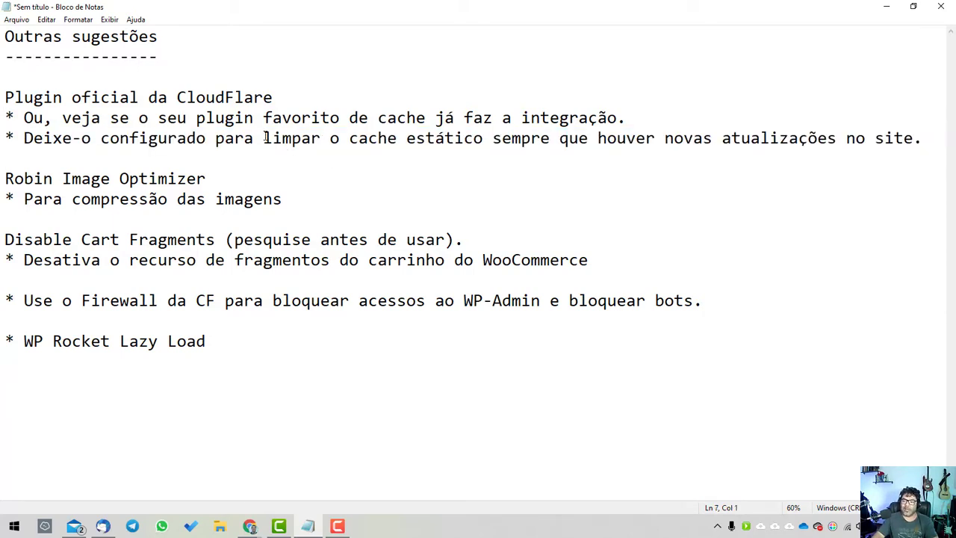
left_click_drag(263, 139, 923, 133)
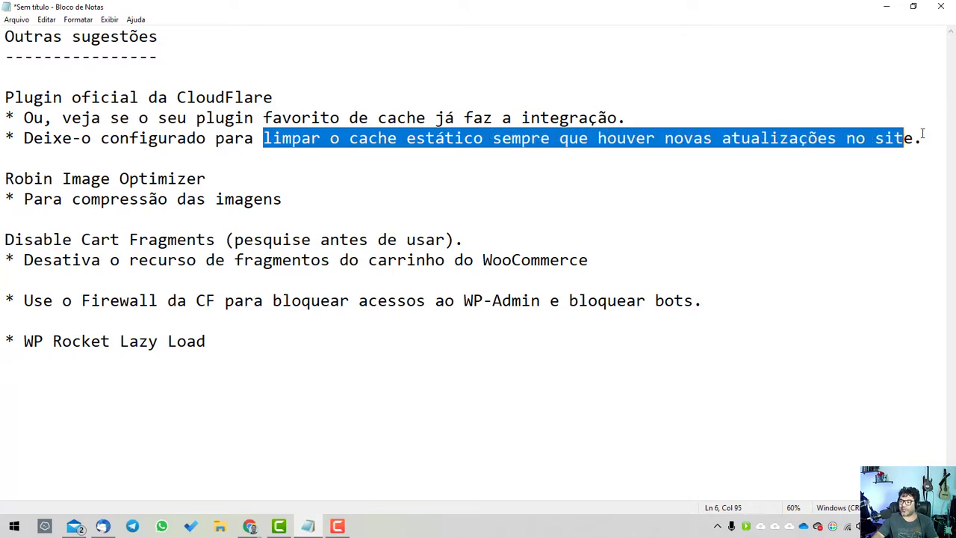
Step: Highlight the "Robin Image Optimizer" line in the notes to point out the image compression plugin
left_click(294, 187)
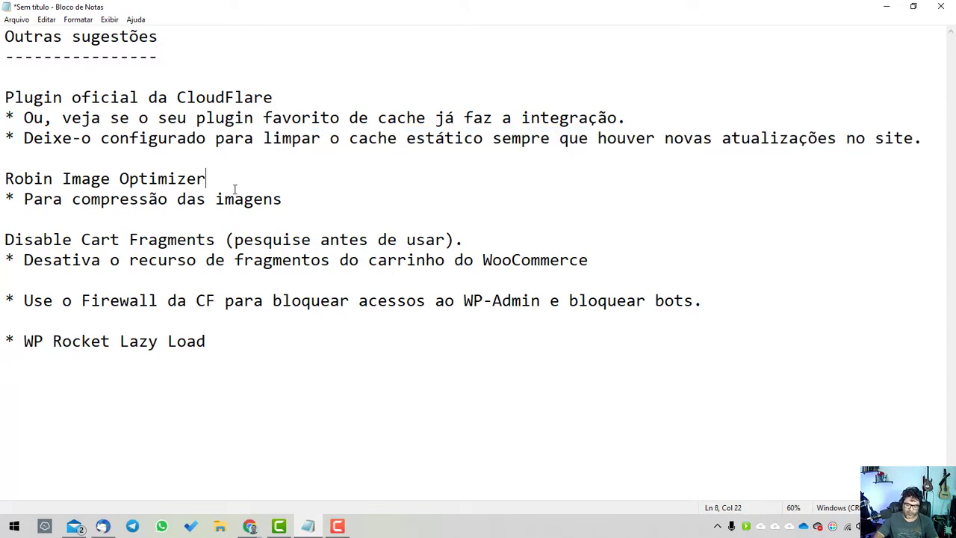
key("Home")
key("shift+End")
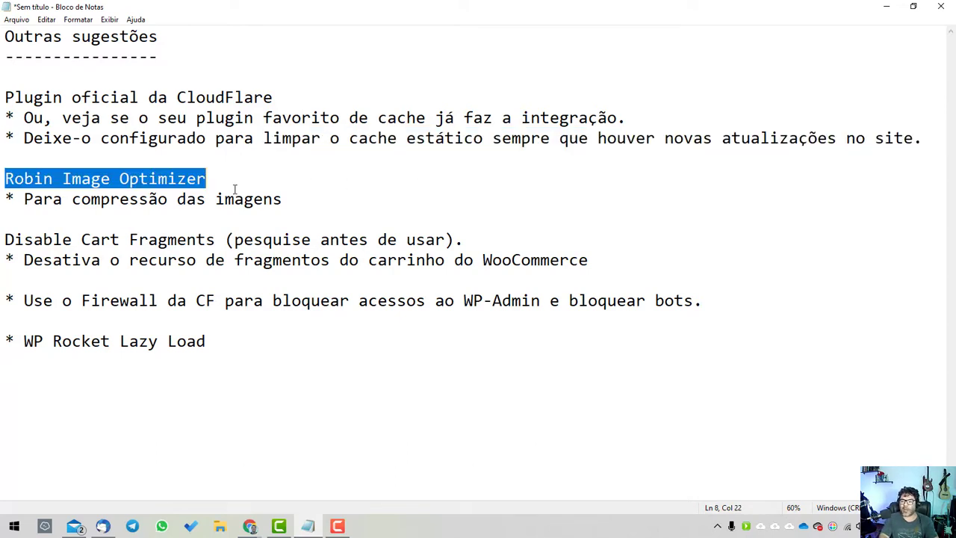
key("Down")
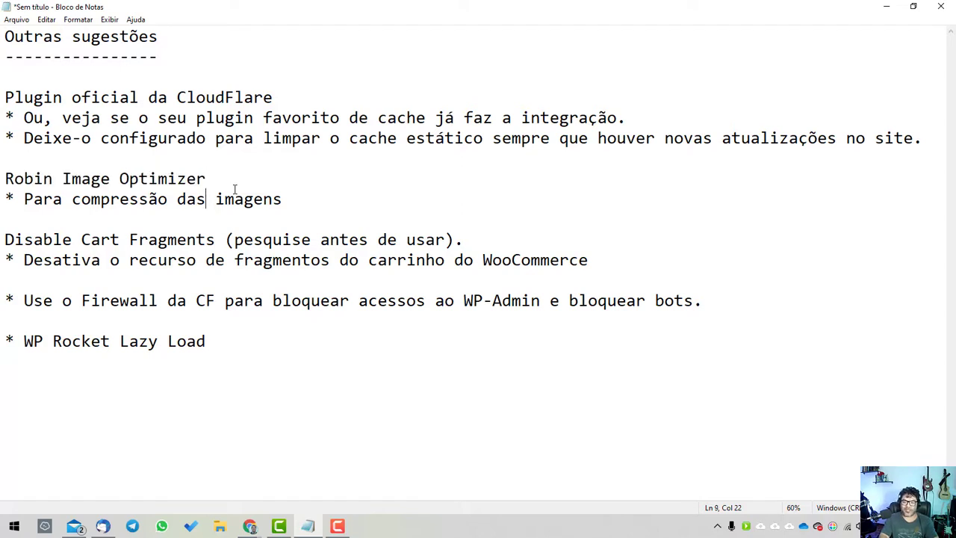
key("shift+Home")
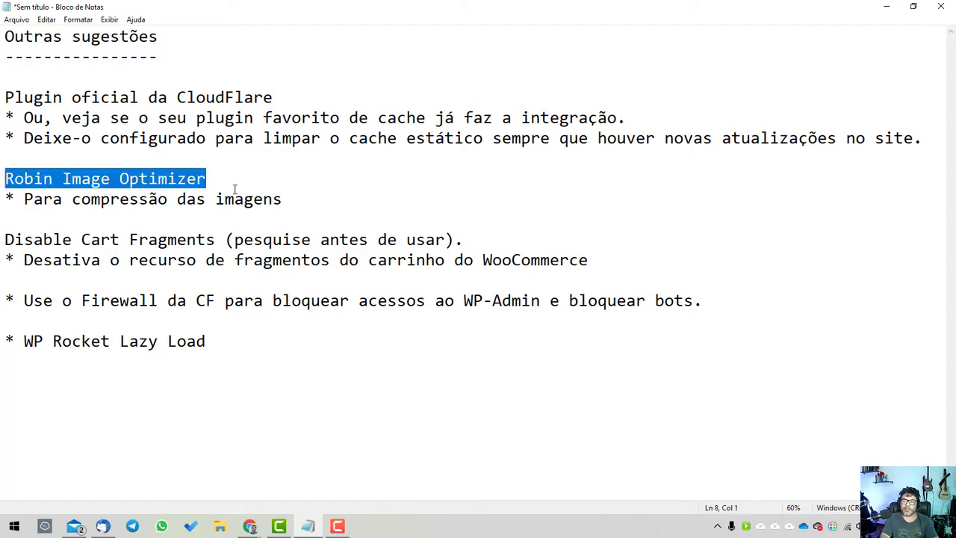
key("shift+End")
key("shift+Home")
Step: Highlight the plugin name "Disable Cart Fragments" in the notes
key("Down")
key("Down")
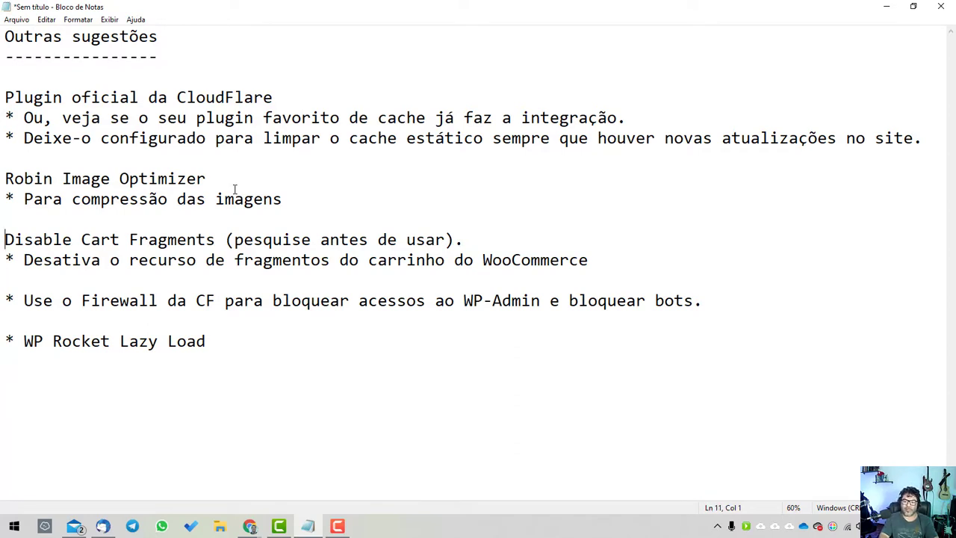
key("shift+Right")
key("shift+Right")
key("shift+Right")
key("shift+Right")
key("shift+Right")
key("shift+Right")
key("shift+Right")
key("shift+Right")
key("shift+Right")
key("shift+Right")
key("shift+Right")
key("shift+Right")
key("shift+Right")
key("shift+Right")
key("shift+Right")
key("shift+Right")
key("shift+Right")
key("shift+Right")
key("shift+Right")
key("shift+Right")
key("shift+Left")
key("shift+Left")
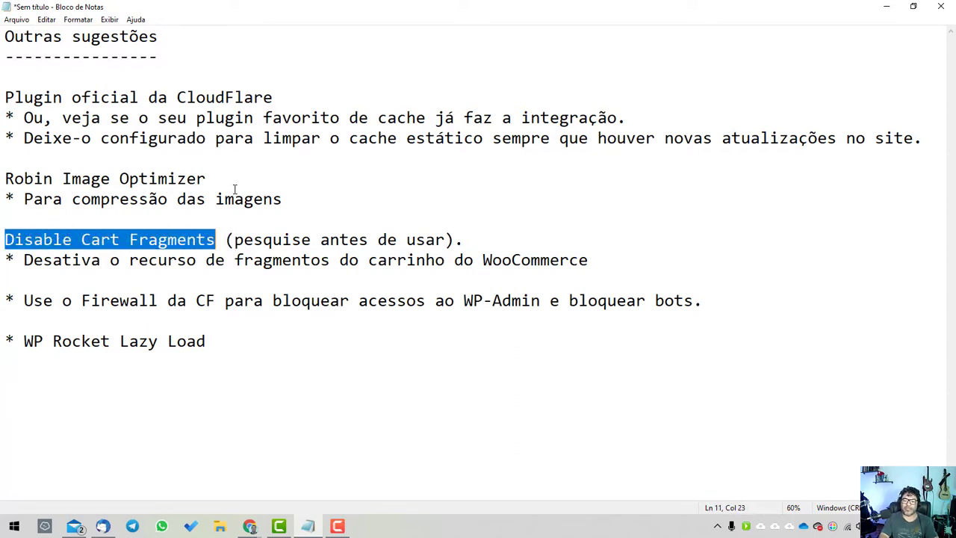
key("Home")
key("shift+Right")
key("shift+Right")
key("shift+Right")
key("shift+Right")
key("shift+Right")
key("shift+Right")
key("shift+Right")
key("shift+Right")
key("shift+Right")
key("shift+Right")
key("shift+Right")
key("shift+Right")
key("shift+Right")
key("shift+Right")
key("shift+Right")
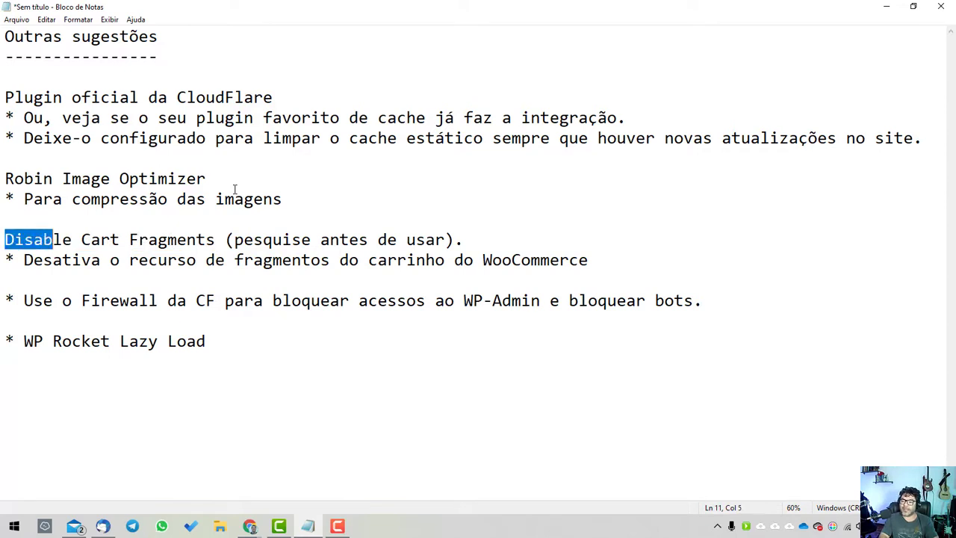
key("shift+Right")
key("shift+Right")
key("shift+Right")
key("shift+Right")
key("shift+Right")
key("shift+Right")
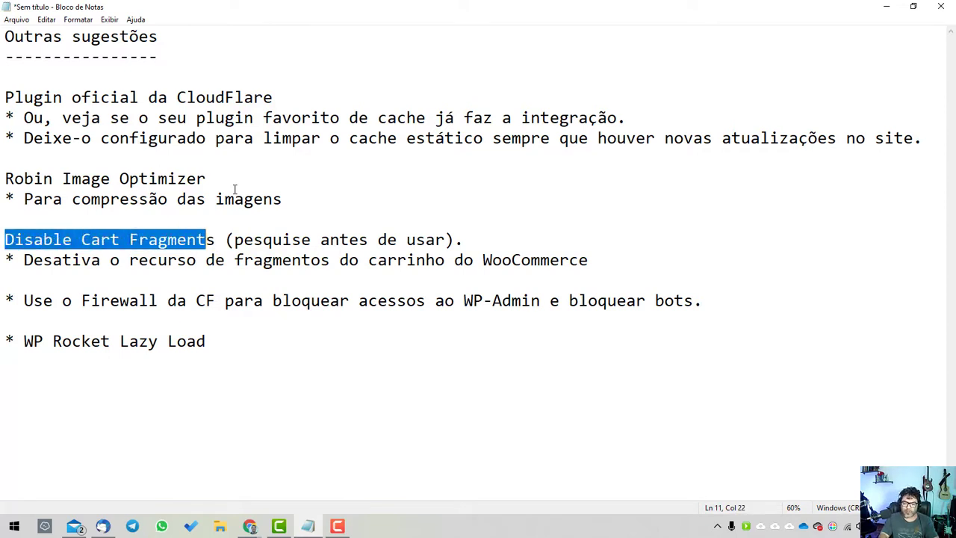
Step: Highlight the caution "pesquise antes de usar" in parentheses after the Disable Cart Fragments name
key("Right")
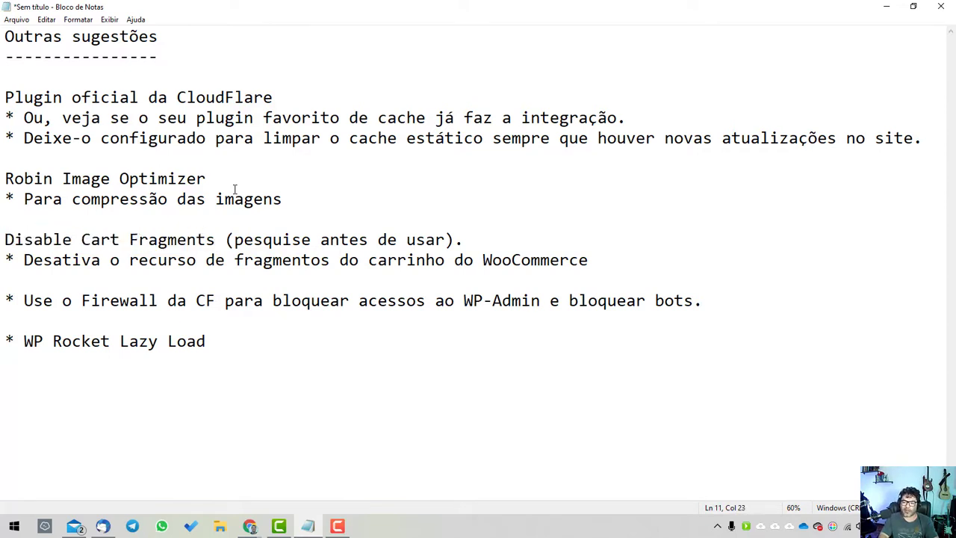
key("Right")
key("shift+End")
key("shift+Left")
key("shift+Left")
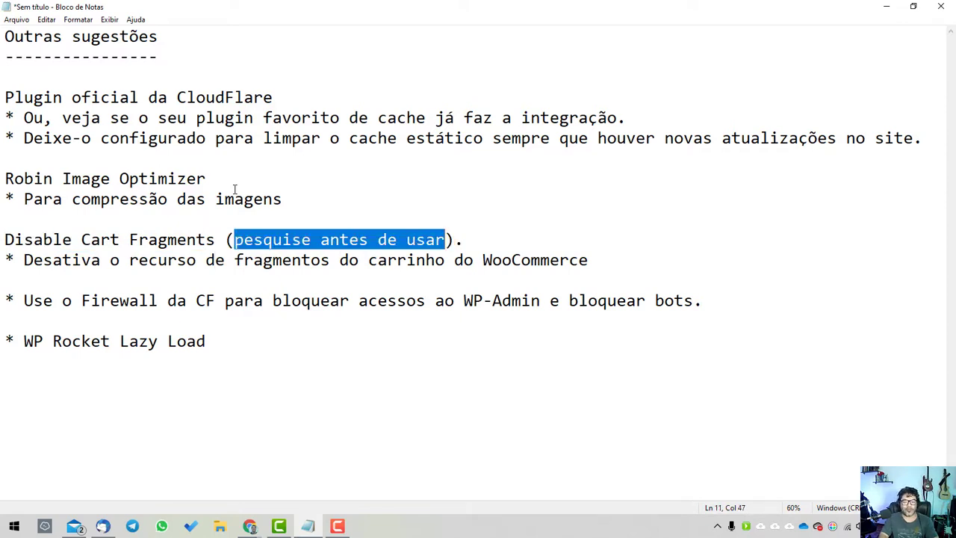
Step: Highlight "Use o Firewall da CF" in the note about blocking WP-Admin access and bots
key("Down")
key("Down")
key("Down")
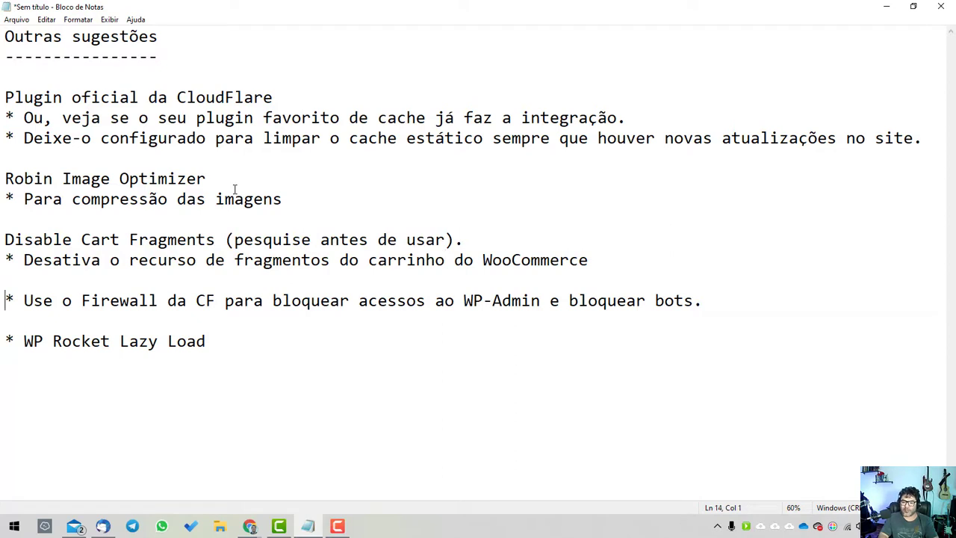
key("Right")
key("shift+Right")
key("shift+Right")
key("shift+Right")
key("shift+Right")
key("shift+Right")
key("shift+Right")
key("shift+Right")
key("shift+Right")
key("shift+Right")
key("shift+Right")
key("shift+Right")
key("shift+Right")
key("shift+Right")
key("shift+Right")
key("shift+Right")
key("shift+Right")
key("shift+Right")
key("shift+Right")
key("shift+Right")
key("shift+Right")
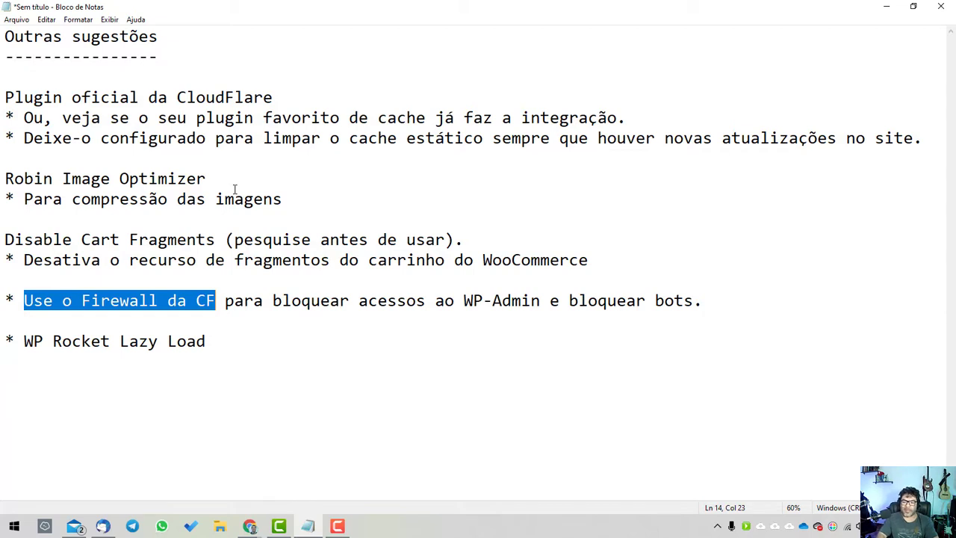
Step: Highlight "WP Rocket Lazy Load" in the last line of the notes, leaving out the bullet
key("Down")
key("Down")
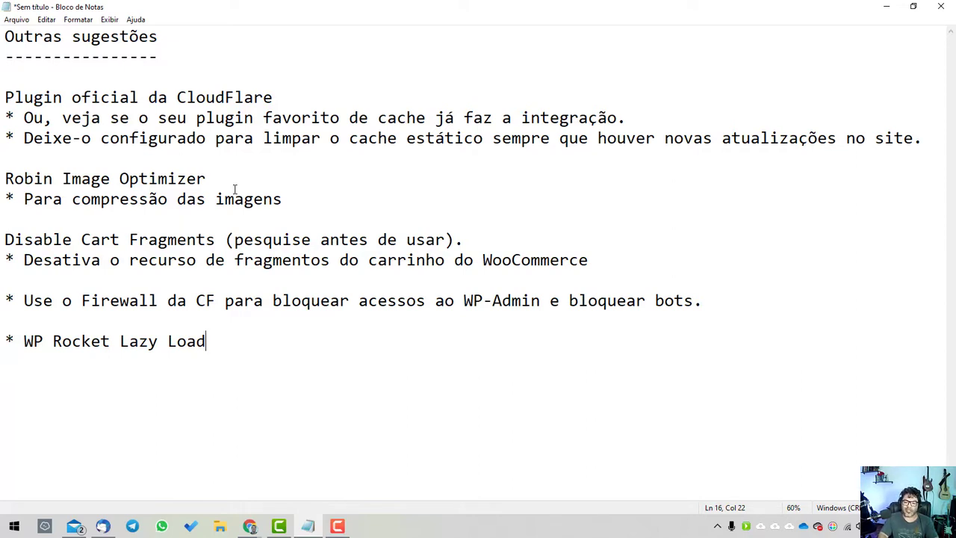
key("shift+Home")
key("shift+Right")
key("shift+Right")
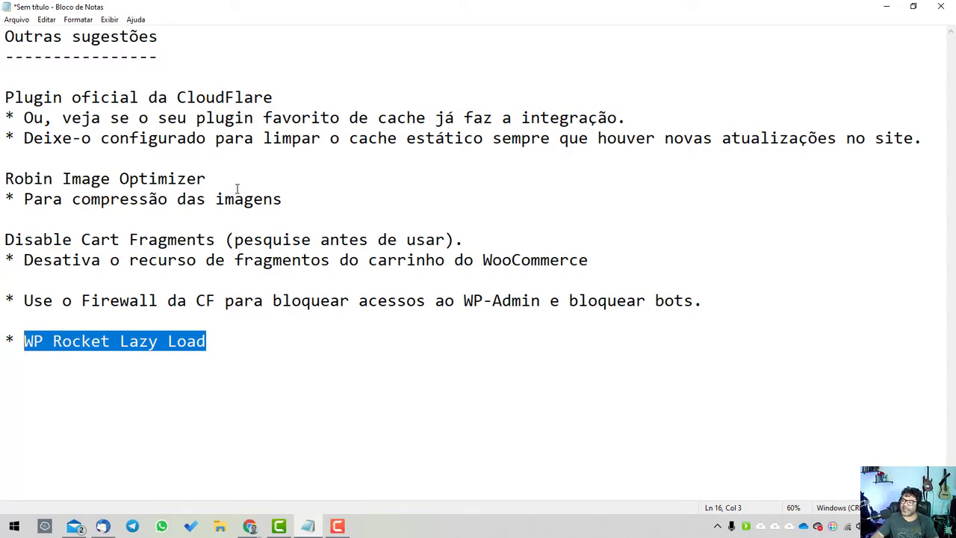
left_click(886, 6)
scroll(575, 216, "up", 2)
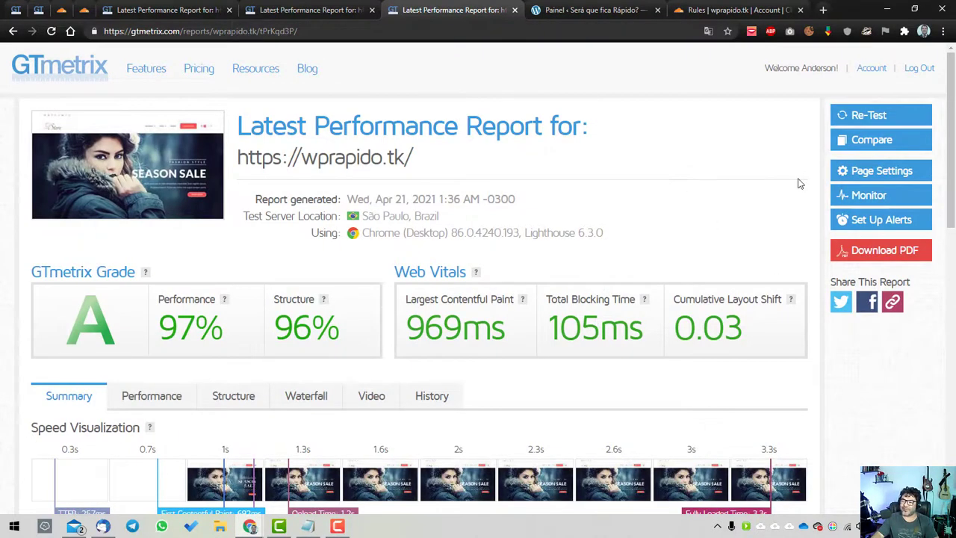
left_click(868, 120)
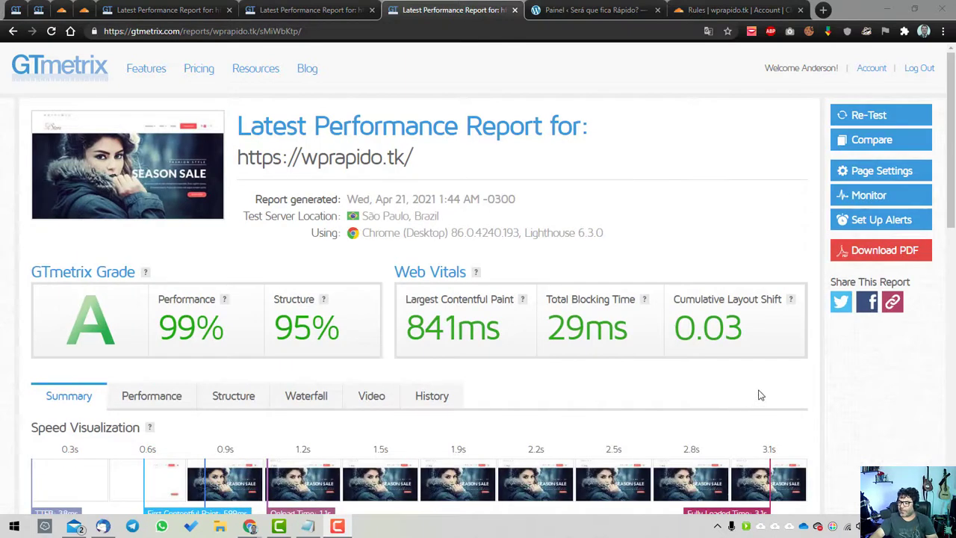
Step: Review the new report's speed timeline, Top Issues and Page Details, highlighting the Total Page Requests figure
scroll(757, 394, "down", 1)
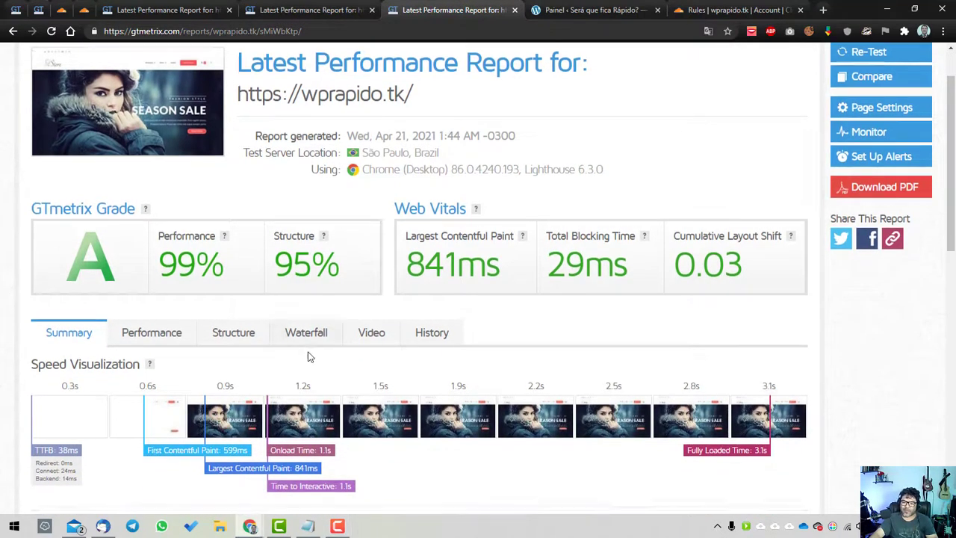
scroll(20, 222, "down", 2)
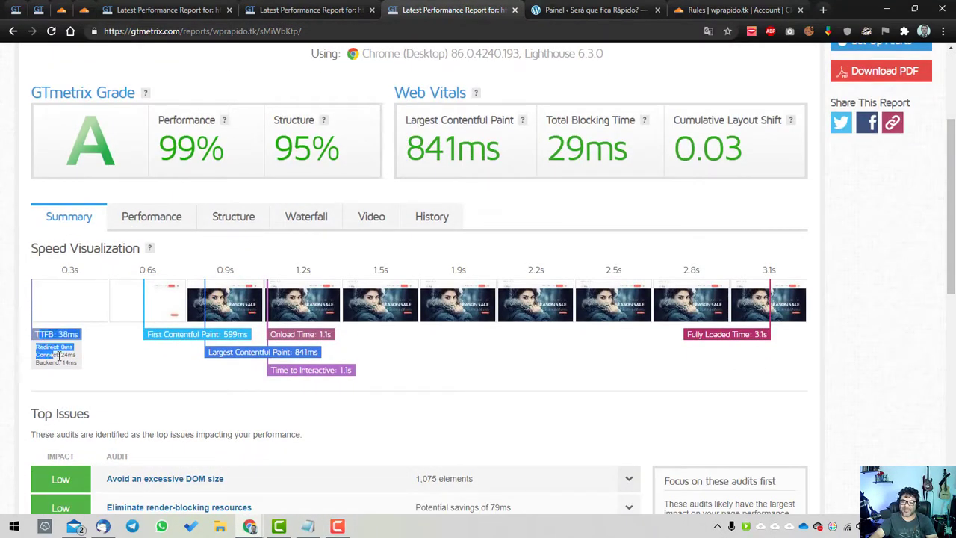
scroll(82, 344, "down", 3)
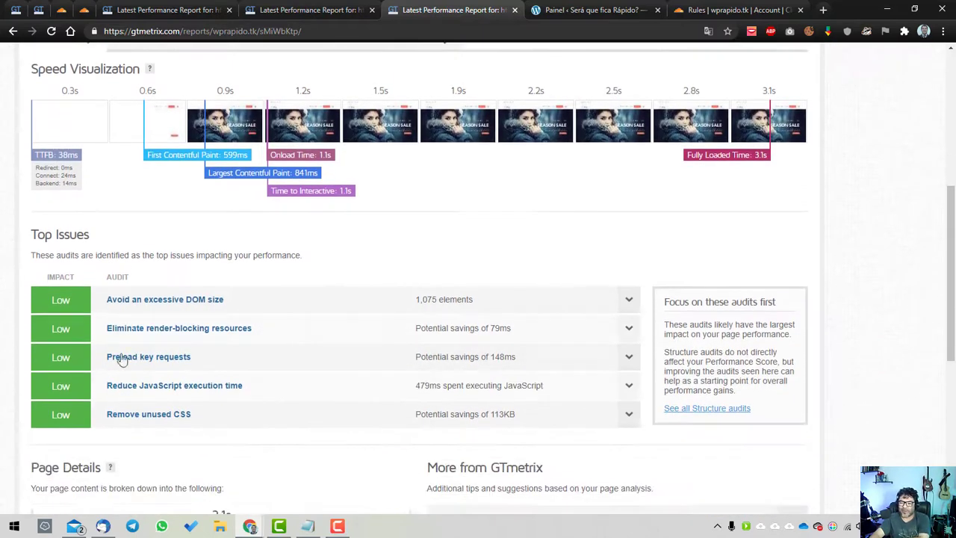
scroll(64, 435, "down", 4)
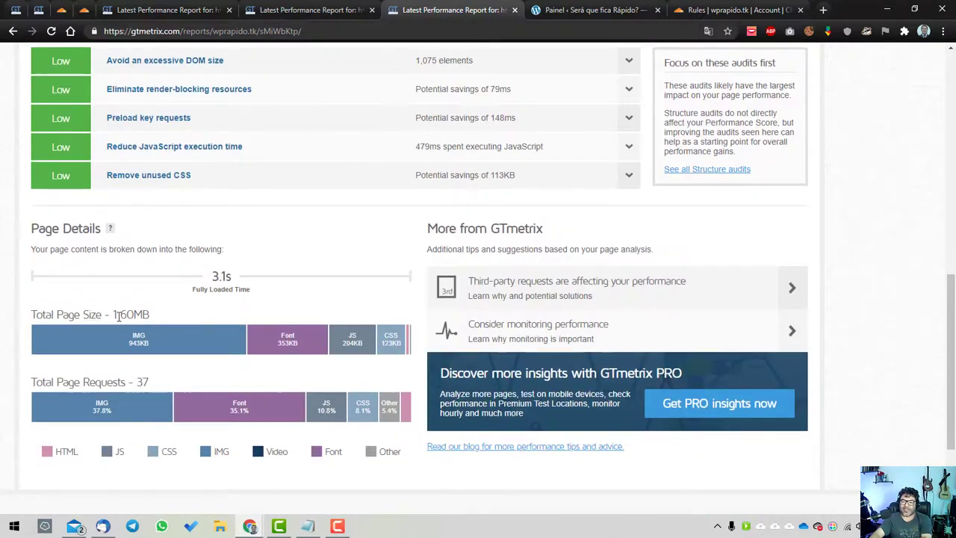
left_click_drag(147, 382, 112, 382)
left_click(128, 383)
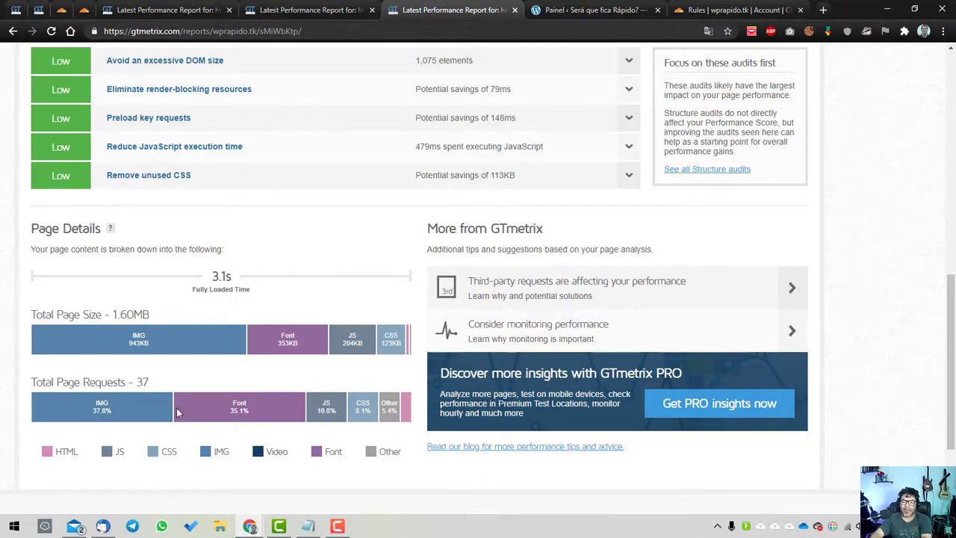
double_click(141, 381)
Step: Compare with the Page Details of the original GTmetrix report and highlight its Total Page Size
left_click(15, 10)
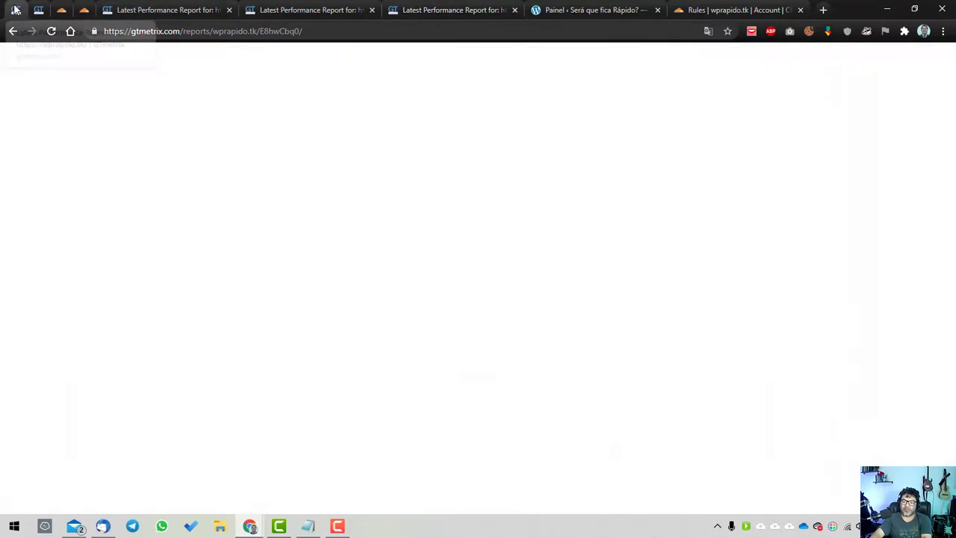
scroll(136, 382, "down", 3)
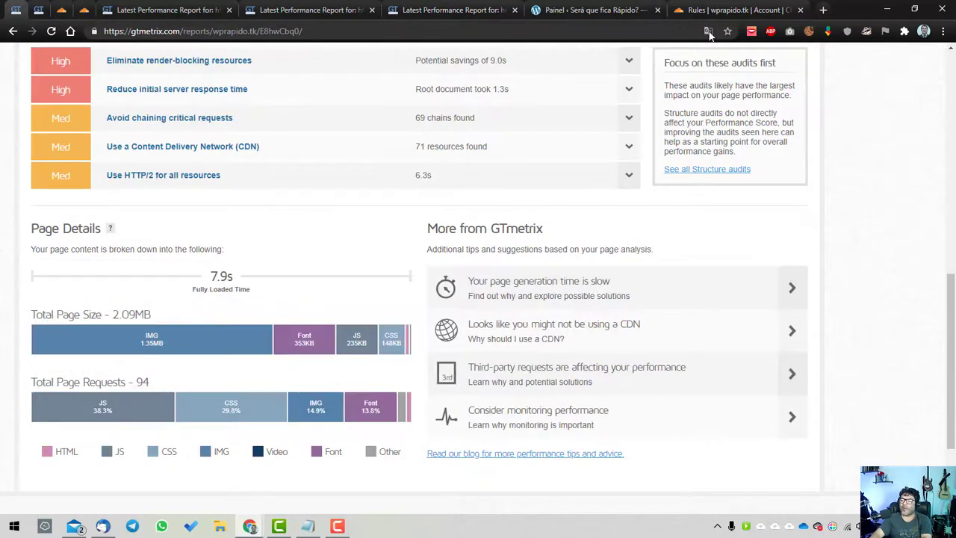
left_click_drag(160, 314, 129, 314)
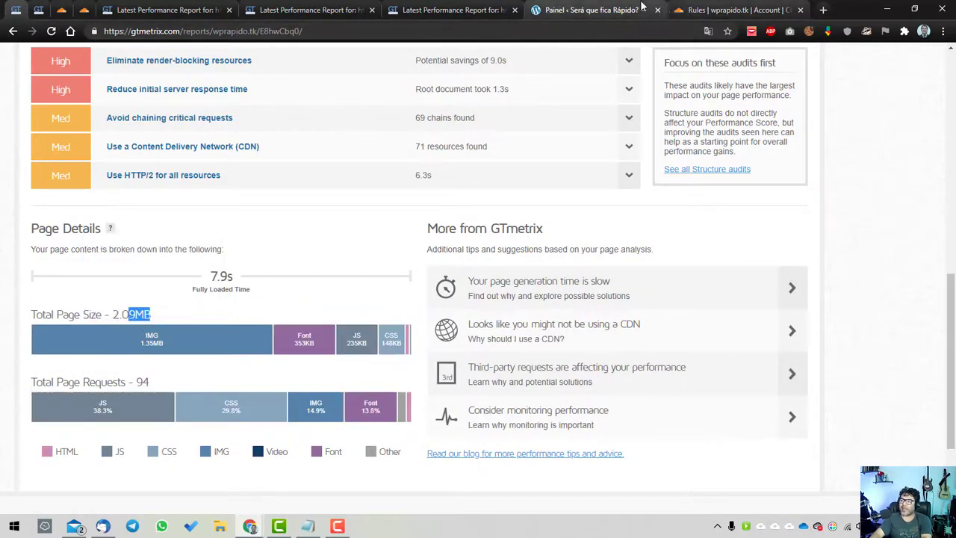
Step: Switch from the GTmetrix report to the wprapido.tk WordPress admin dashboard
left_click(735, 10)
left_click(598, 9)
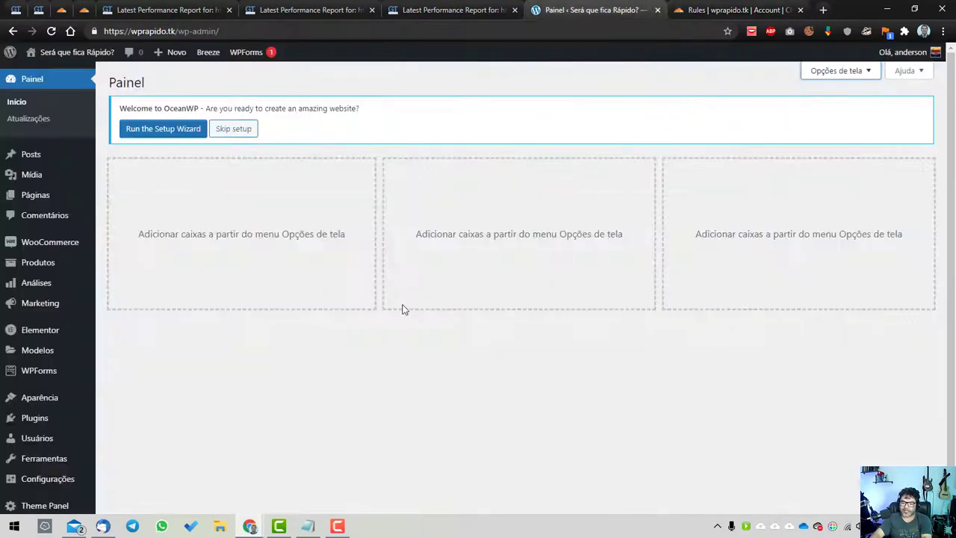